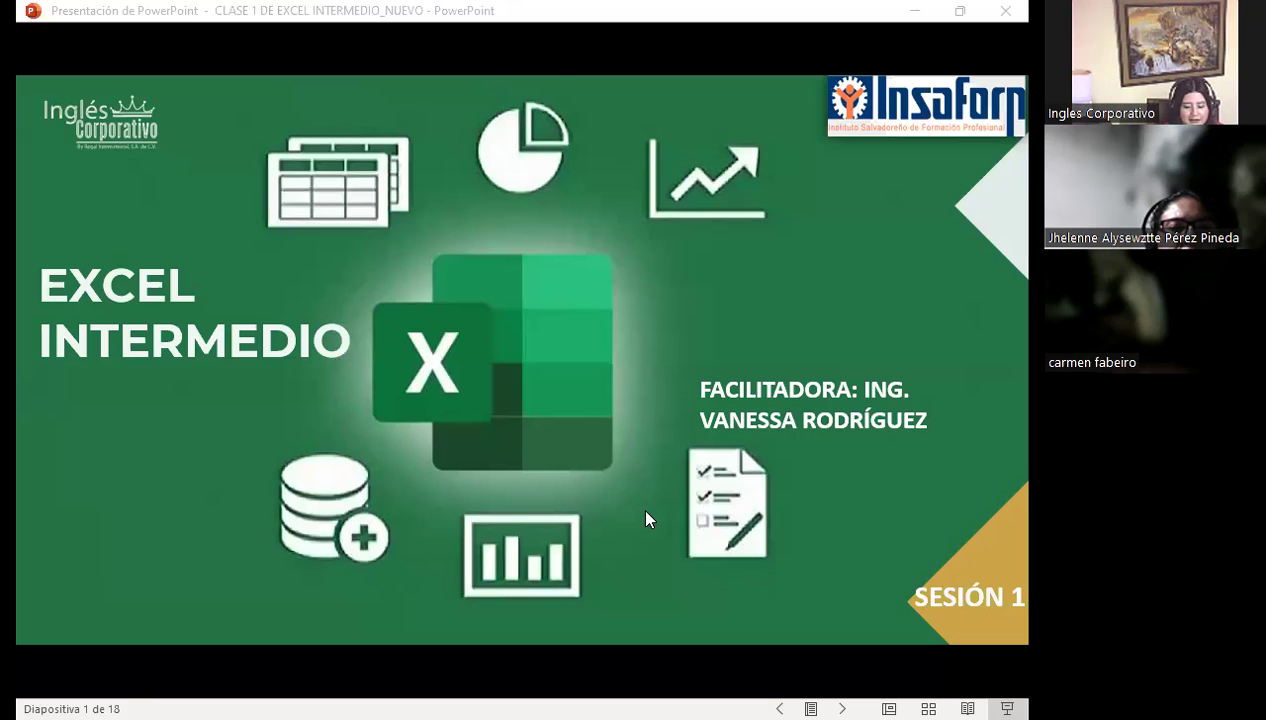
Advance from the Excel Intermedio title slide to slide 2 introducing the facilitator and training centre.
left_click(645, 520)
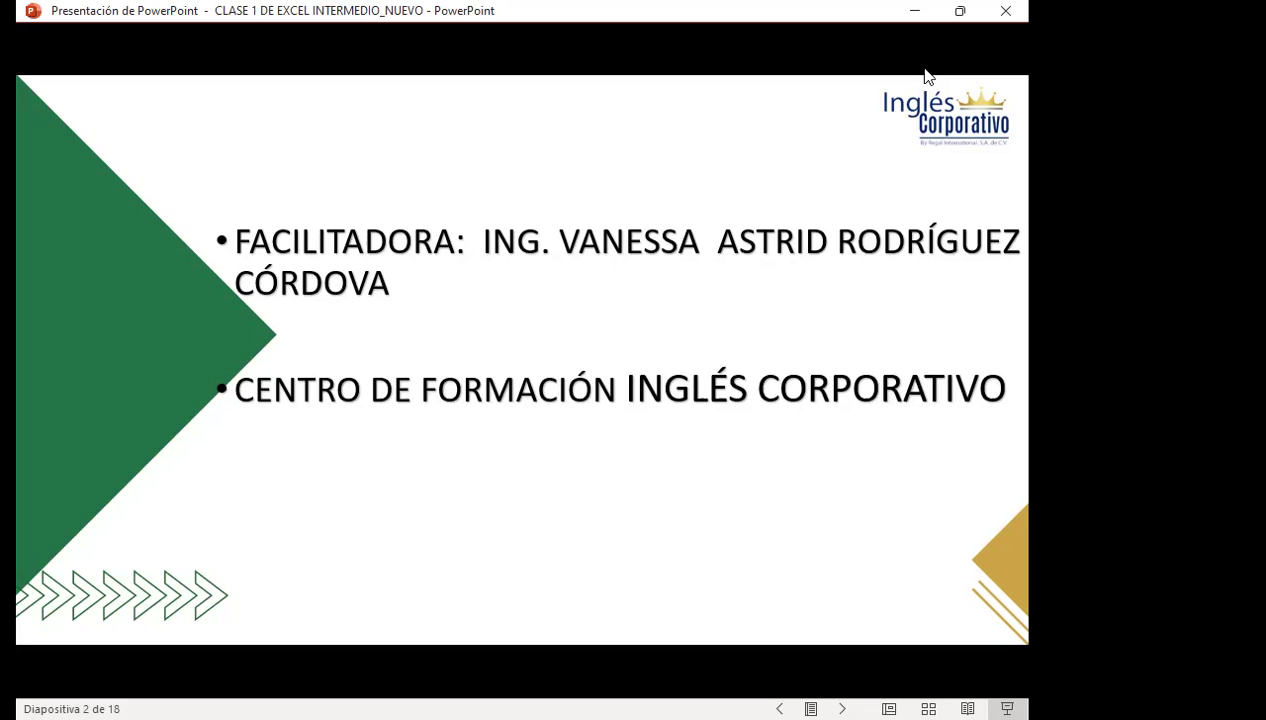
Advance to slide 3, 'Normas de Convivencia', with the virtual class ground rules.
key("Right")
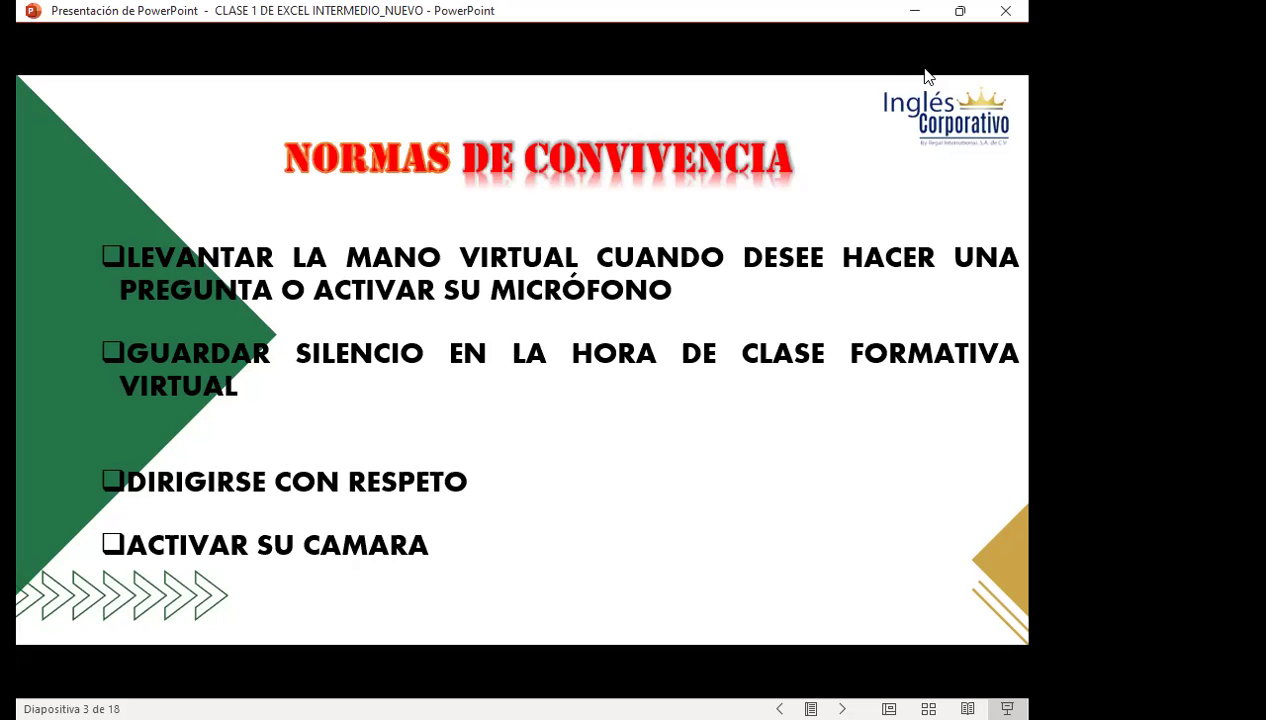
Advance to slide 4, 'Fechas del Curso', showing the 20 June–17 July 2023 schedule.
key("Right")
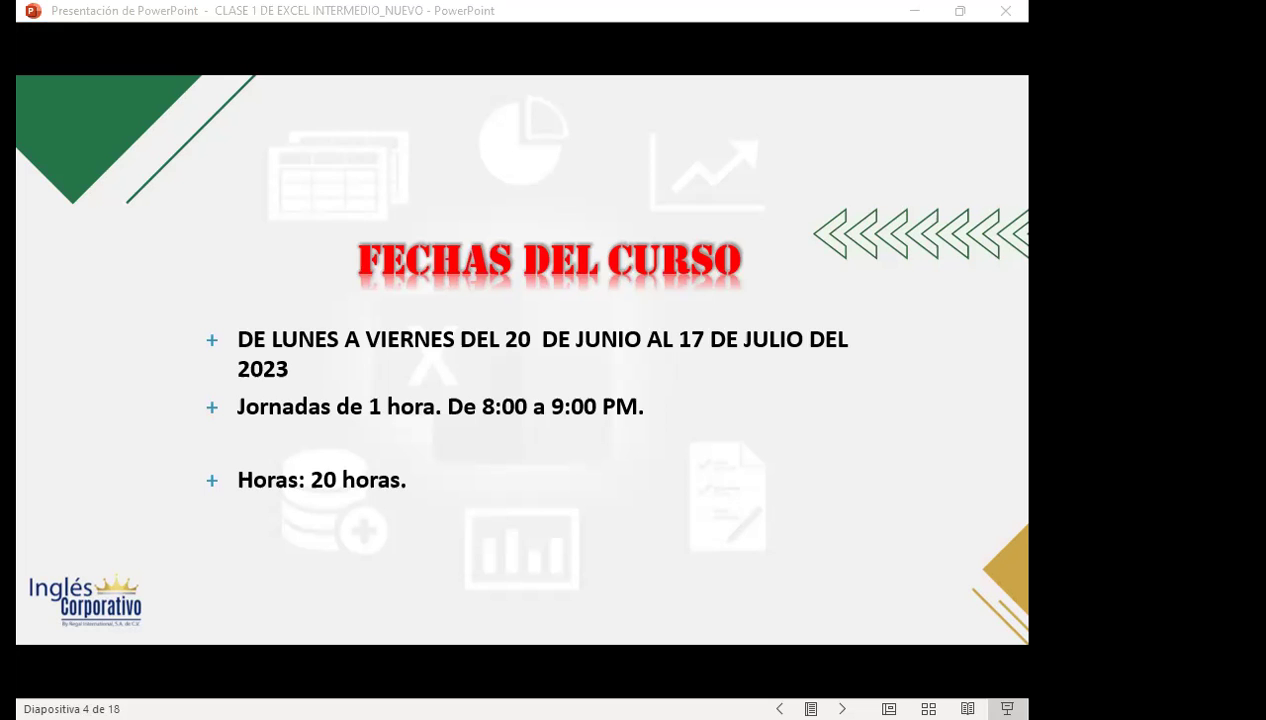
Switch from PowerPoint to the Firefox window showing the Excel Intermedio course page.
key("alt+Tab")
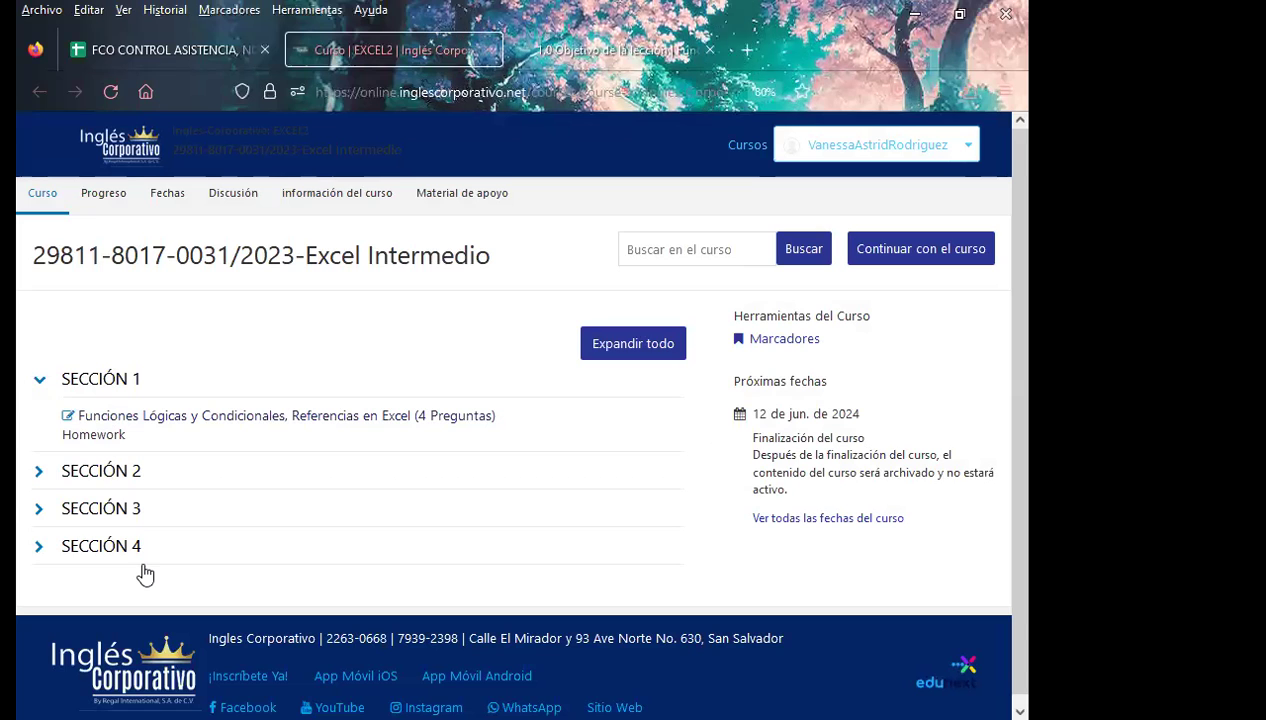
left_click(39, 472)
scroll(40, 470, "down", 2)
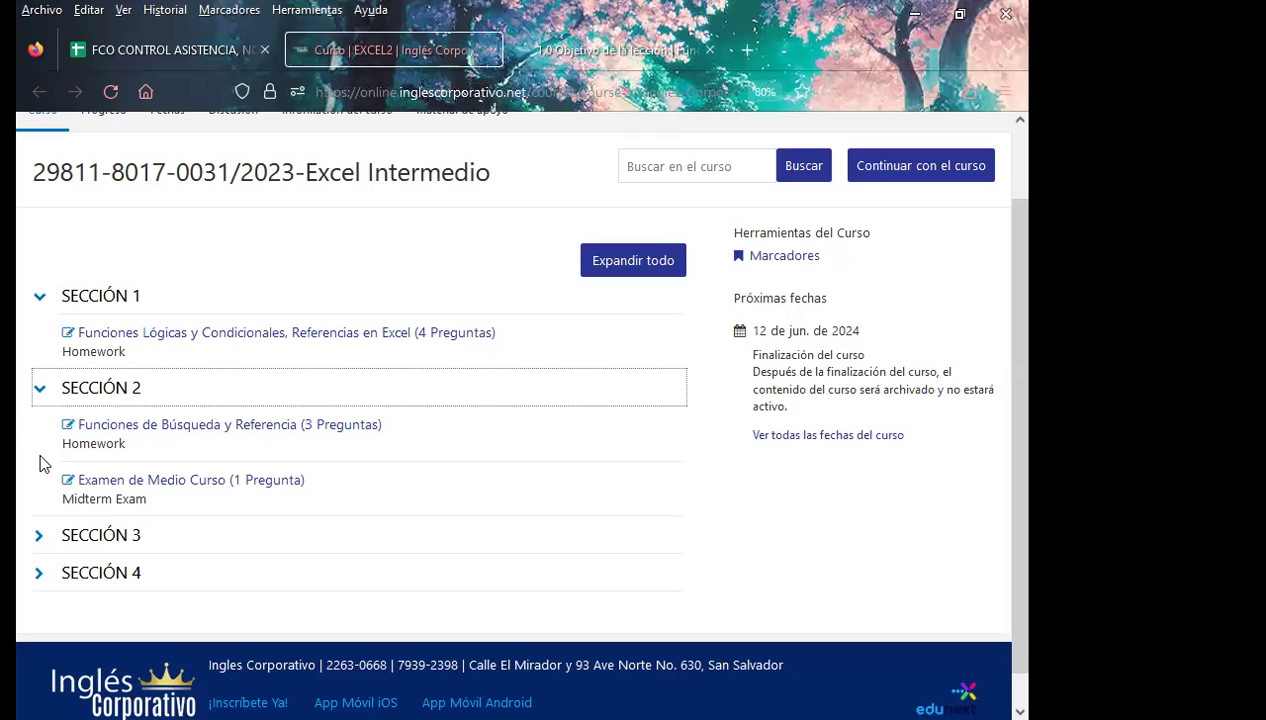
scroll(20, 425, "down", 1)
left_click(42, 506)
scroll(20, 466, "down", 1)
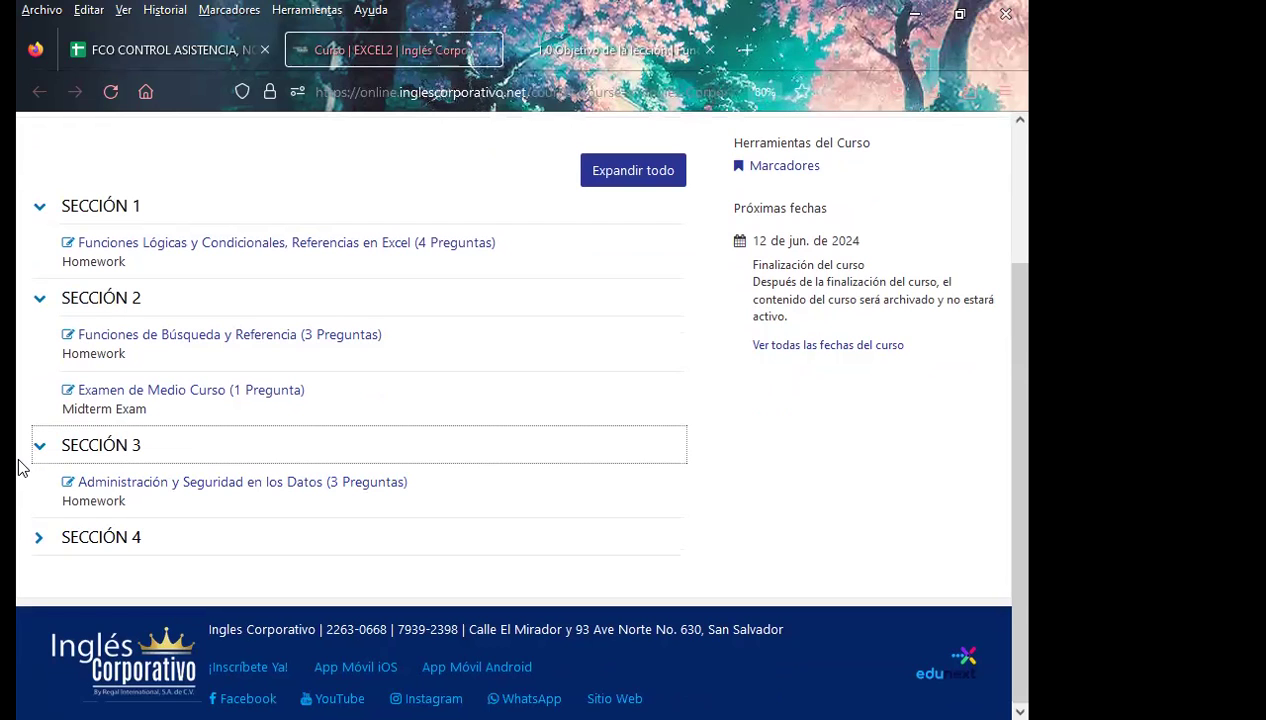
left_click(35, 548)
left_click(35, 548)
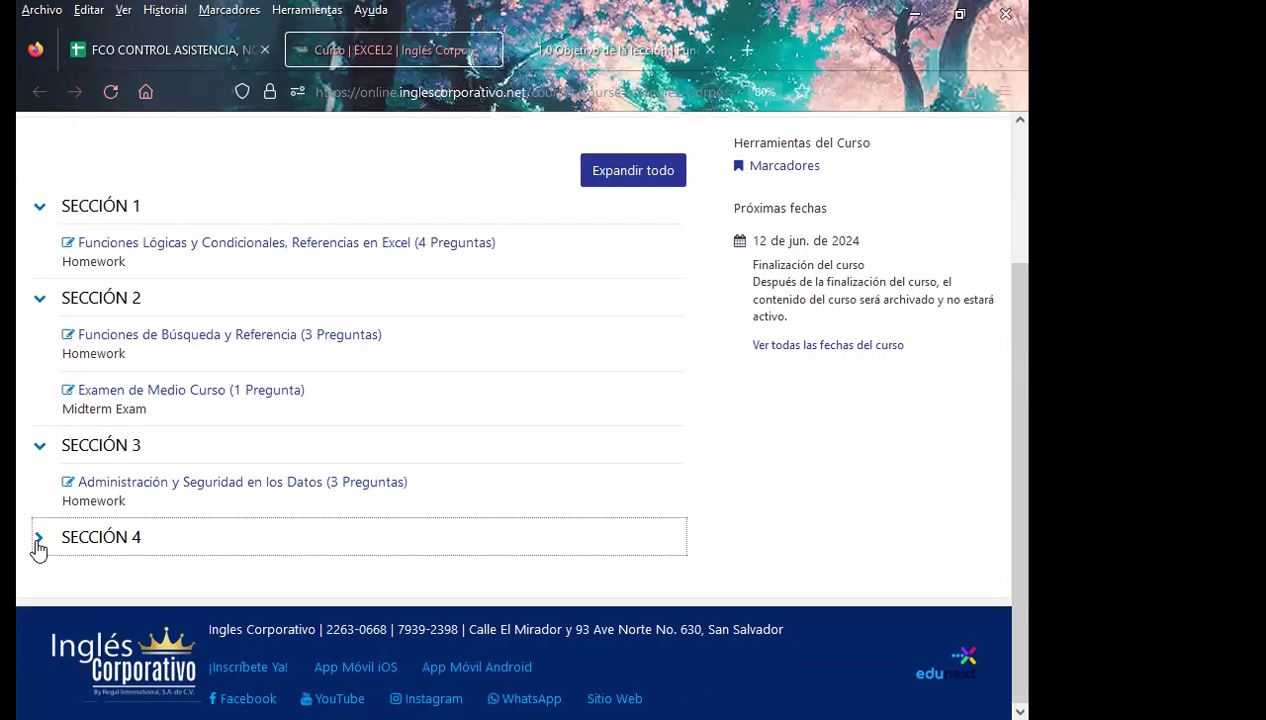
scroll(23, 480, "down", 1)
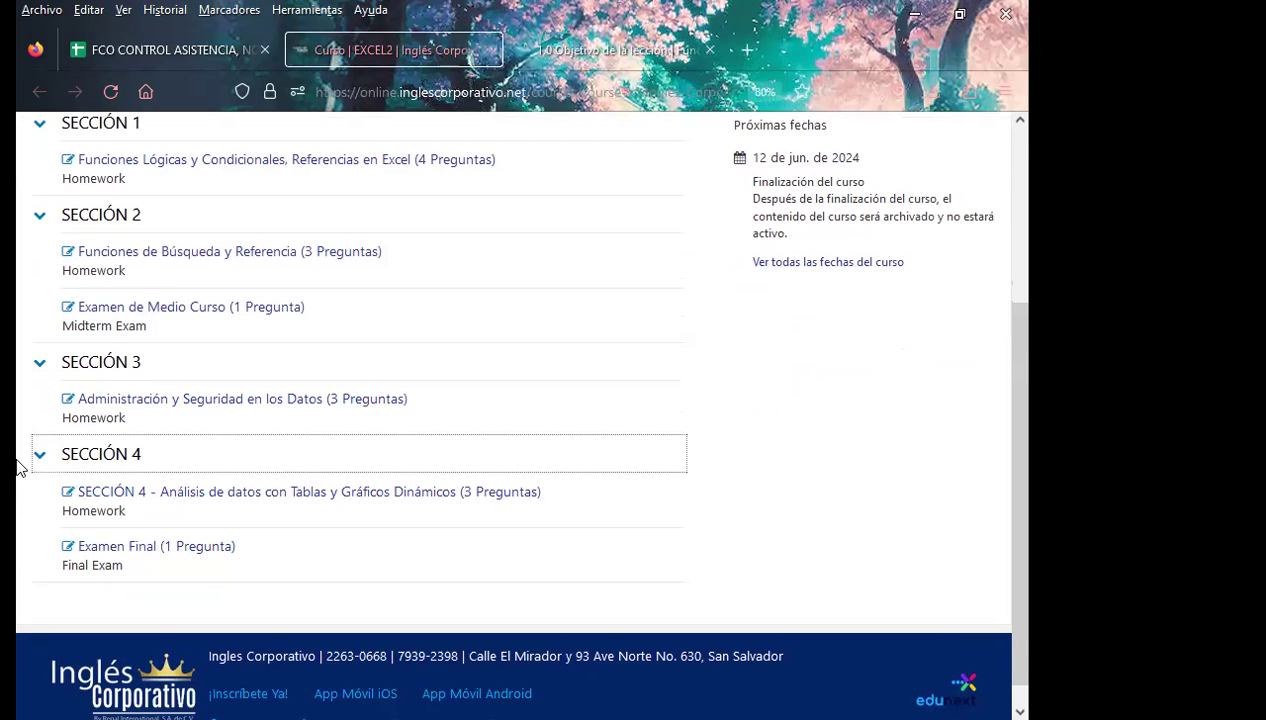
scroll(18, 470, "up", 5)
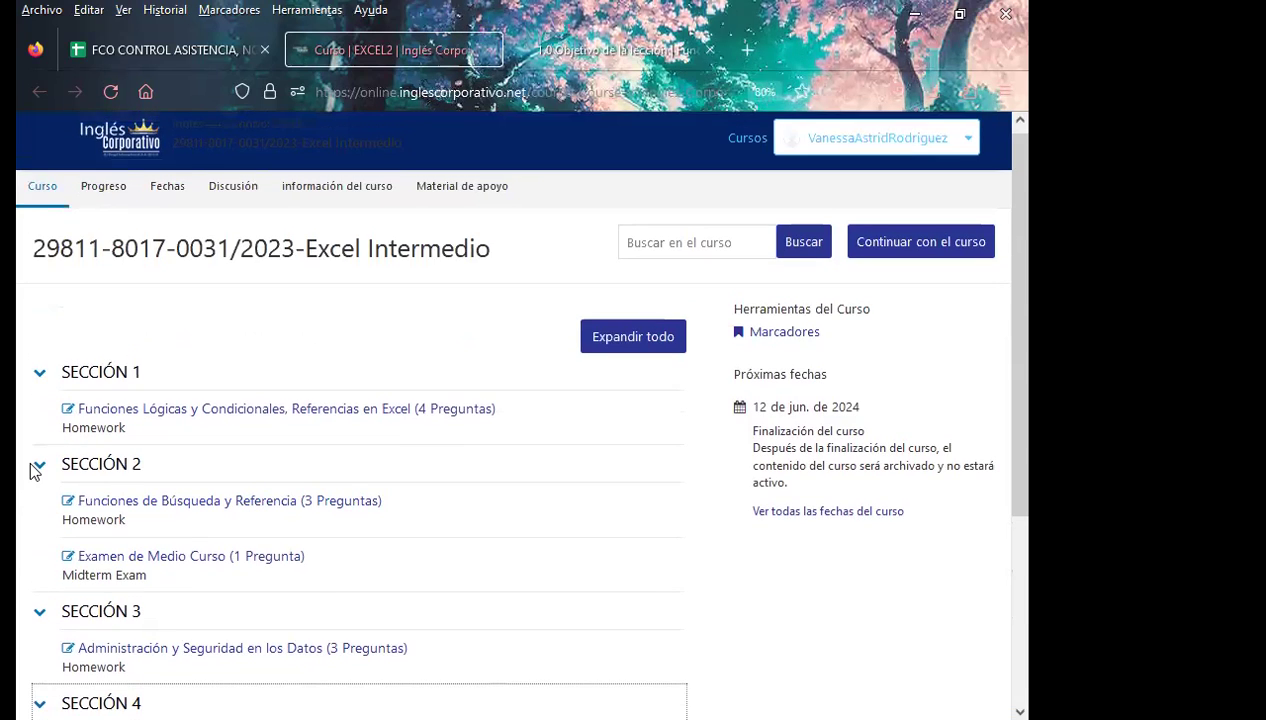
left_click(40, 470)
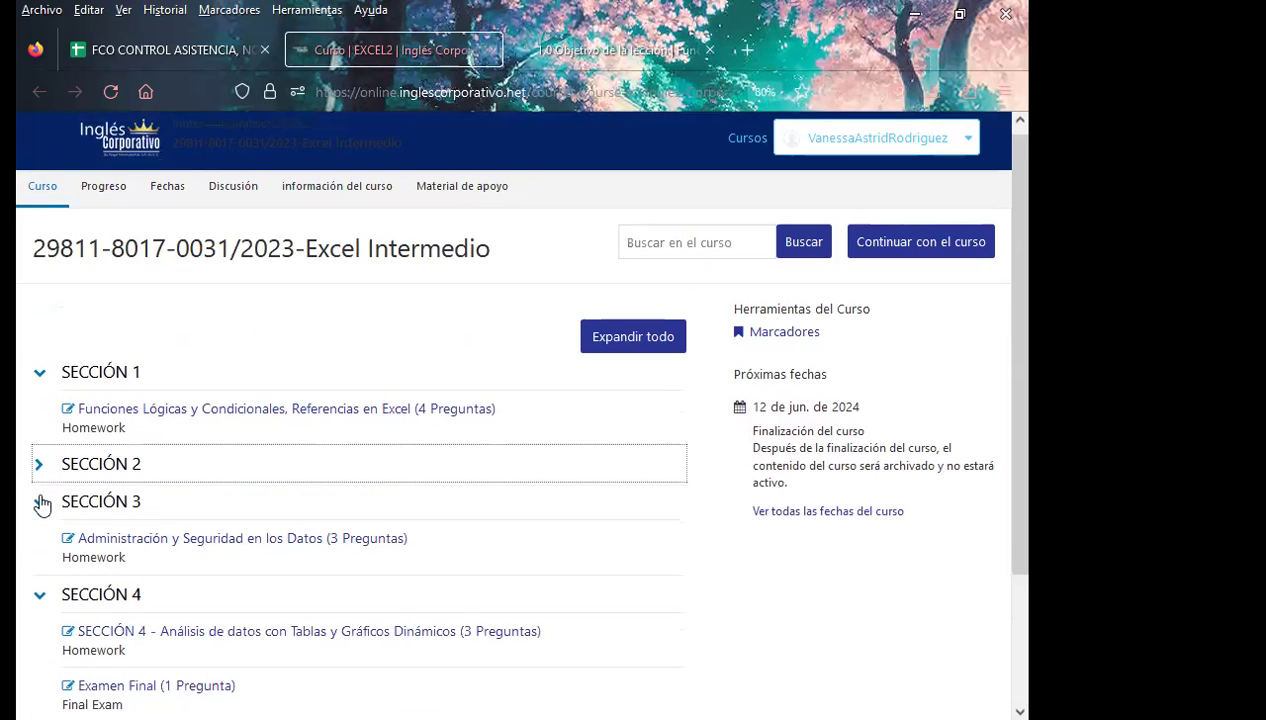
left_click(40, 498)
scroll(40, 498, "down", 2)
left_click(45, 462)
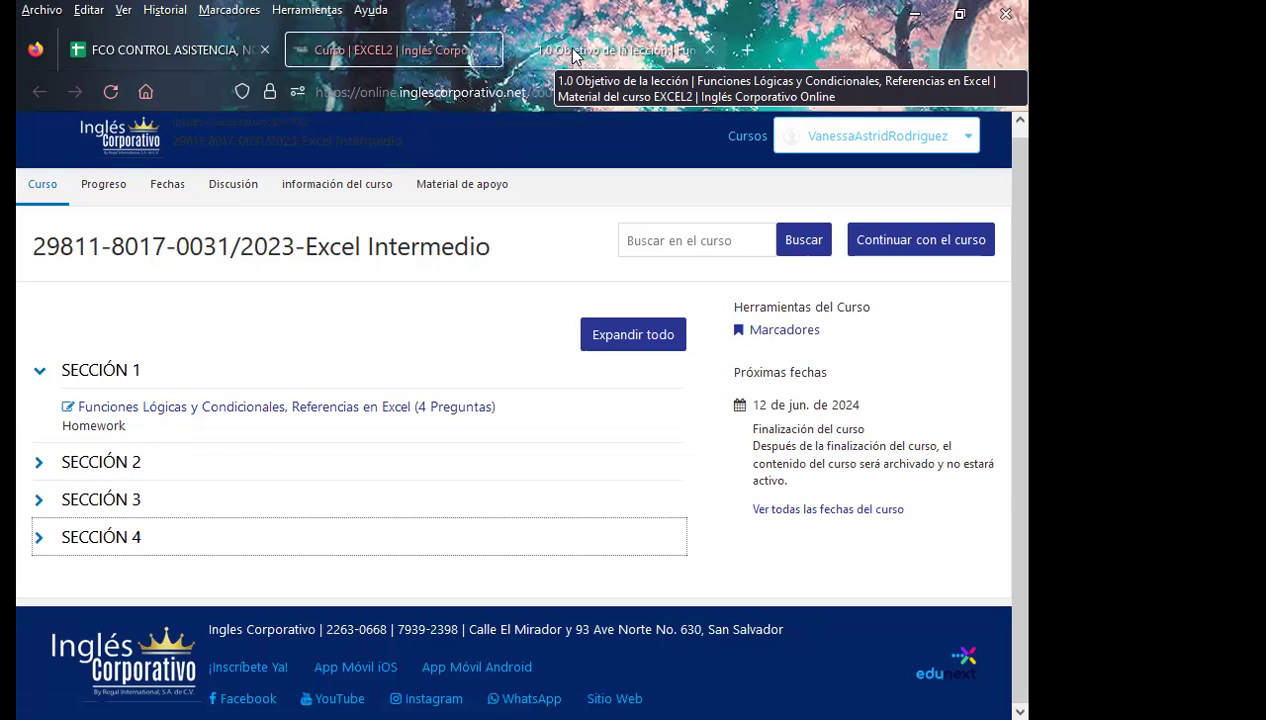
left_click(573, 57)
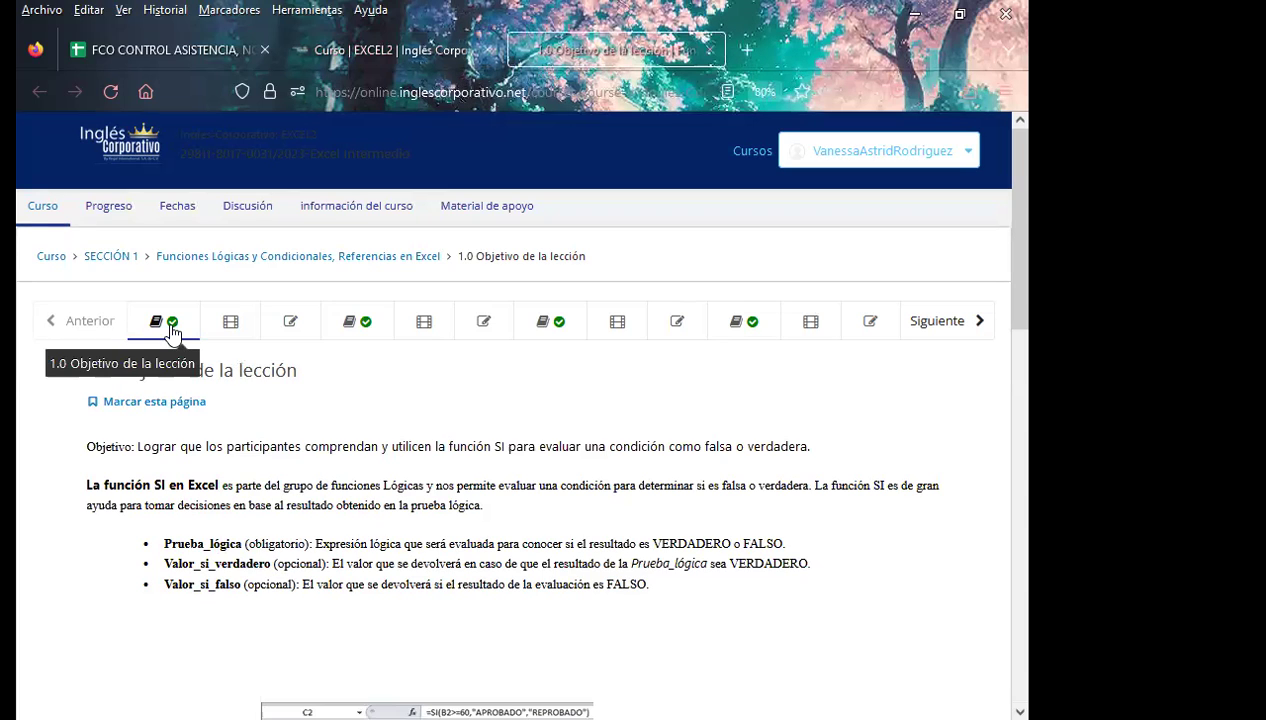
left_click(229, 324)
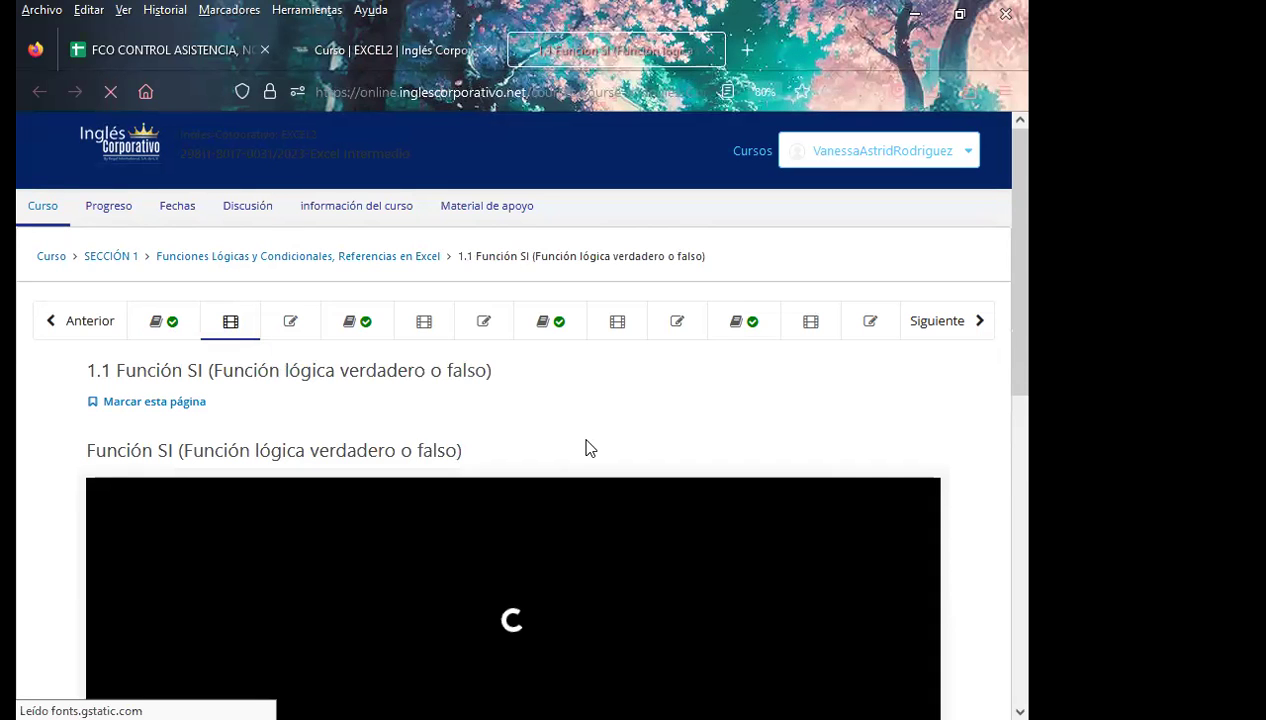
scroll(179, 438, "down", 3)
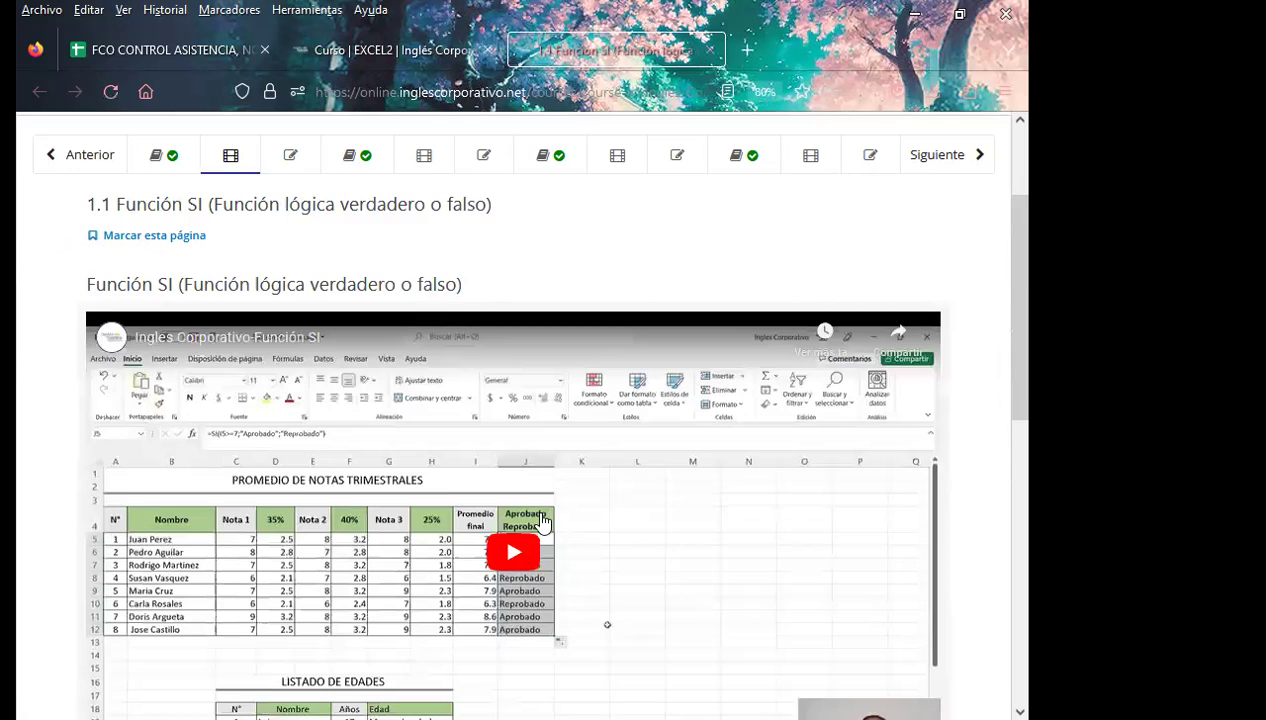
scroll(540, 515, "down", 2)
scroll(408, 563, "down", 3)
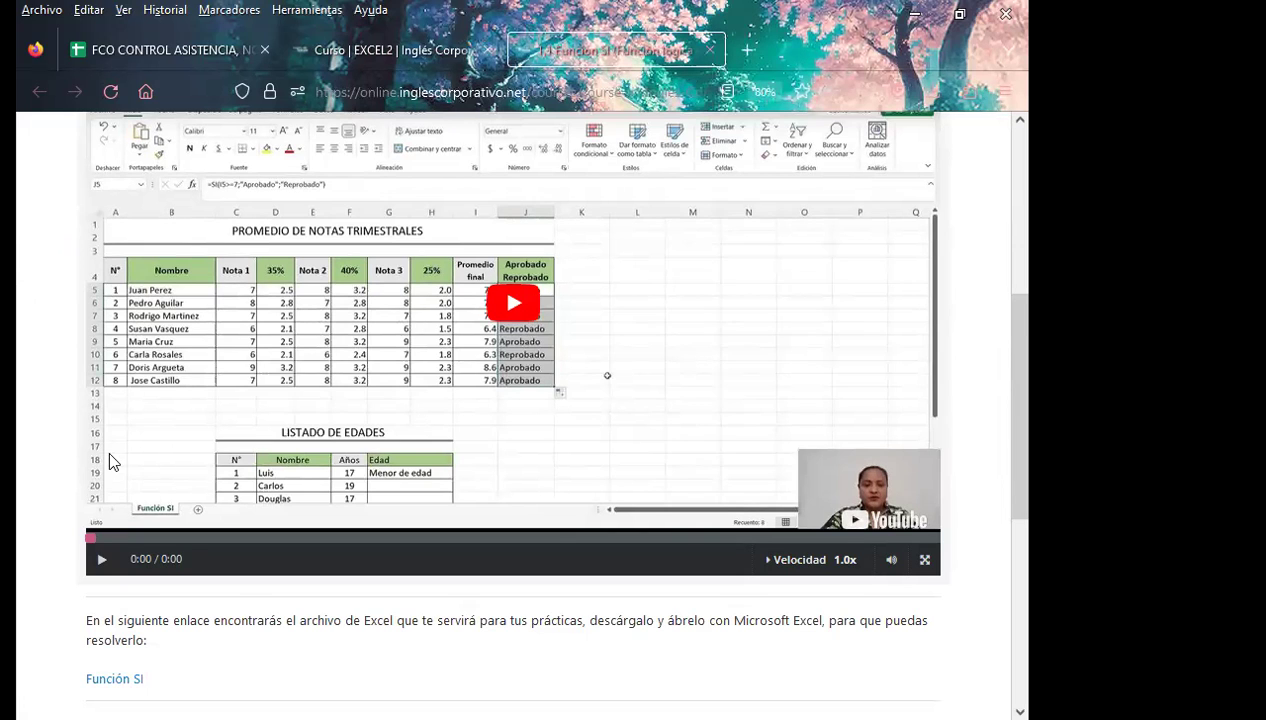
scroll(108, 448, "down", 3)
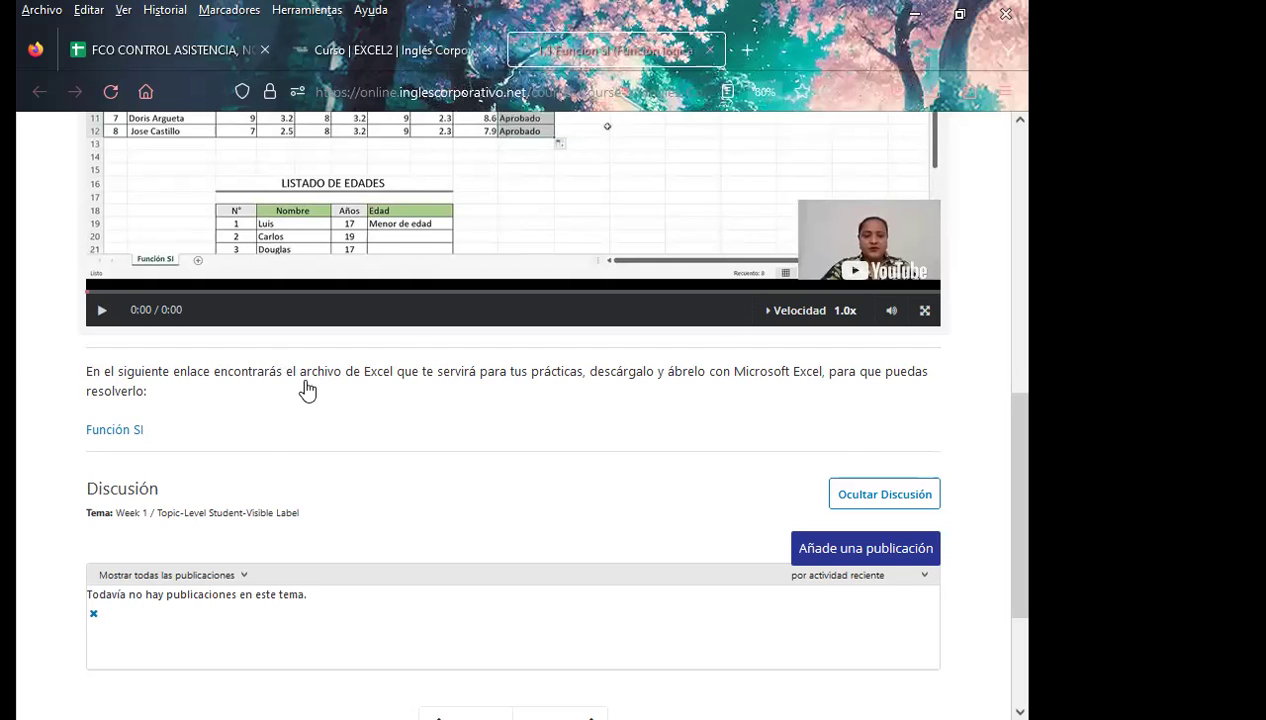
scroll(265, 440, "up", 3)
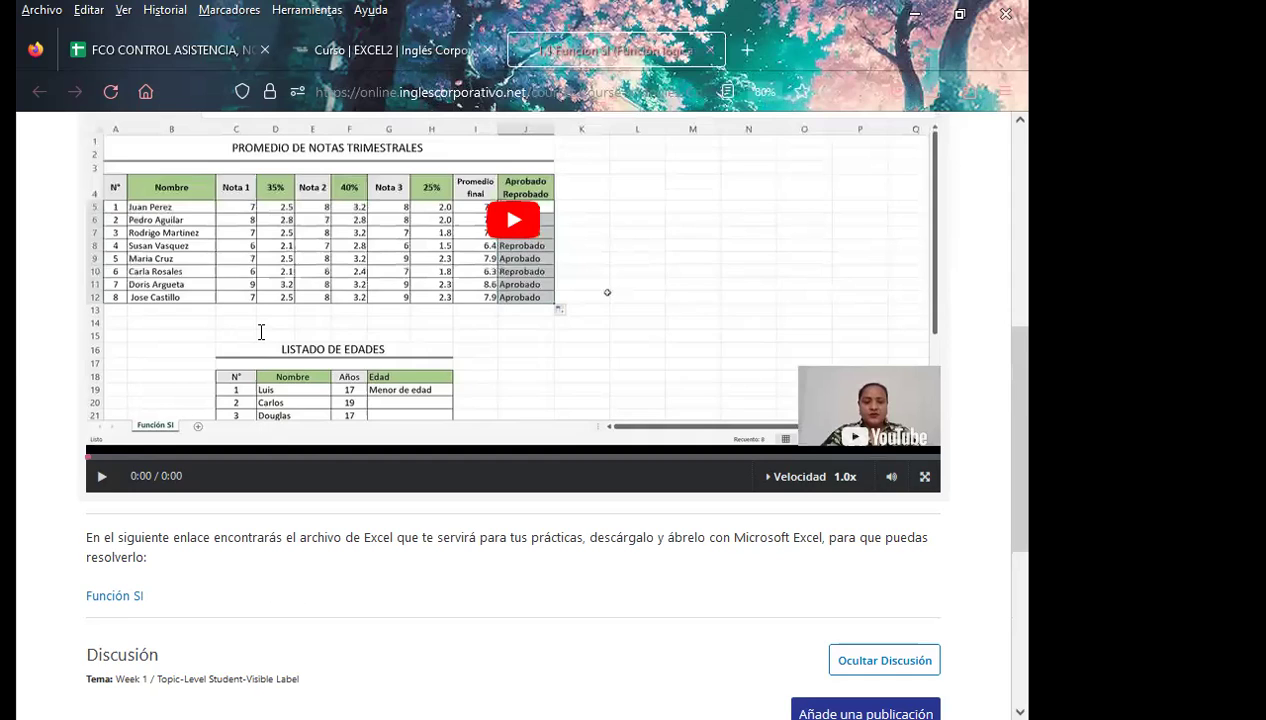
scroll(110, 293, "up", 6)
scroll(276, 450, "down", 3)
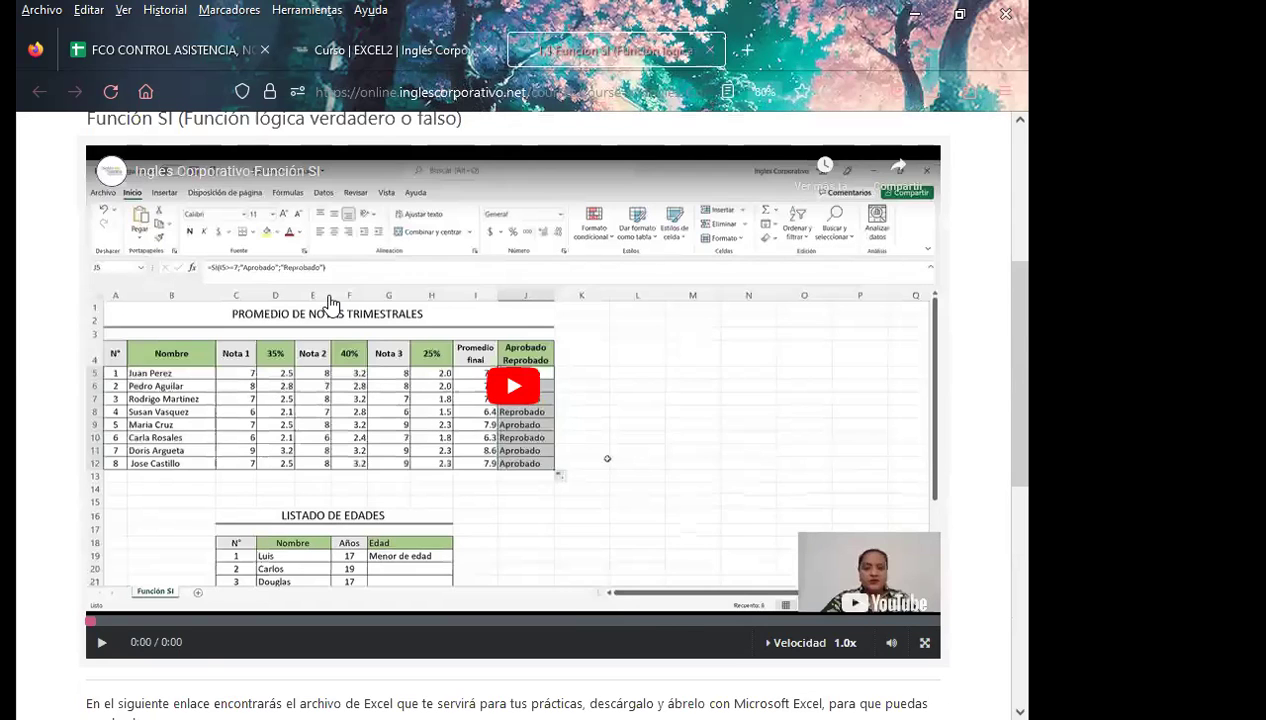
scroll(320, 418, "down", 2)
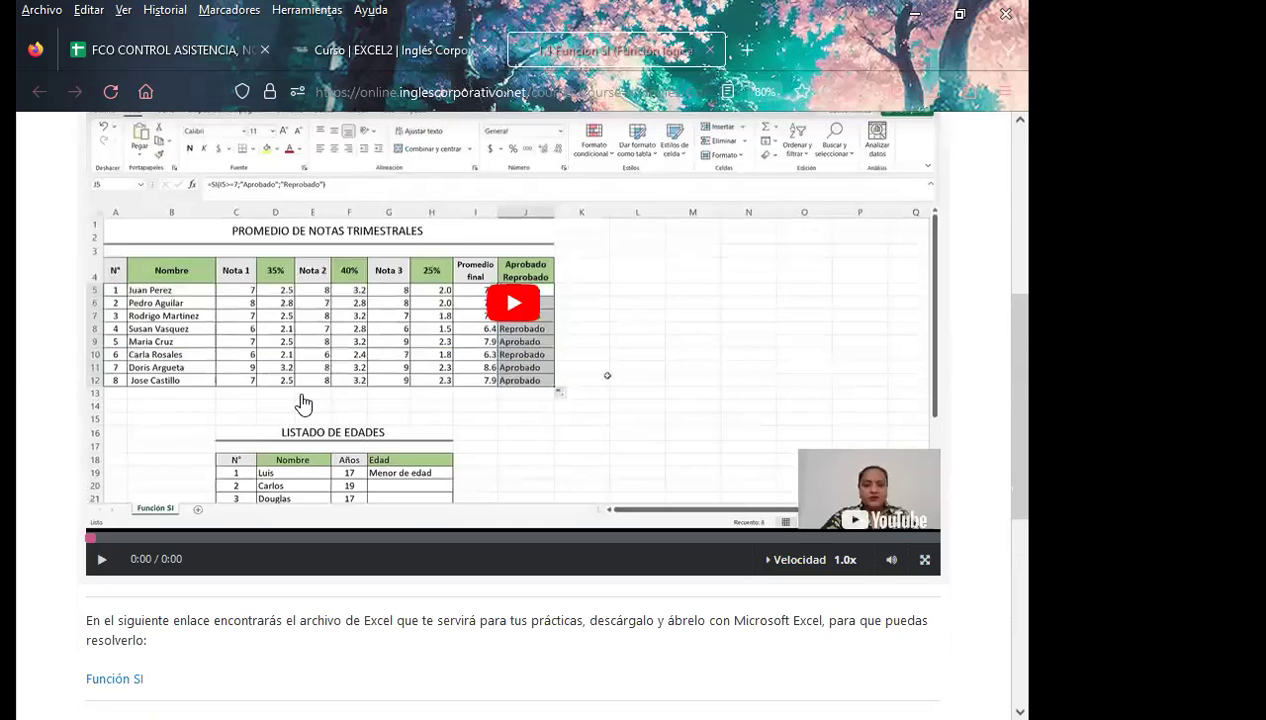
scroll(150, 397, "down", 1)
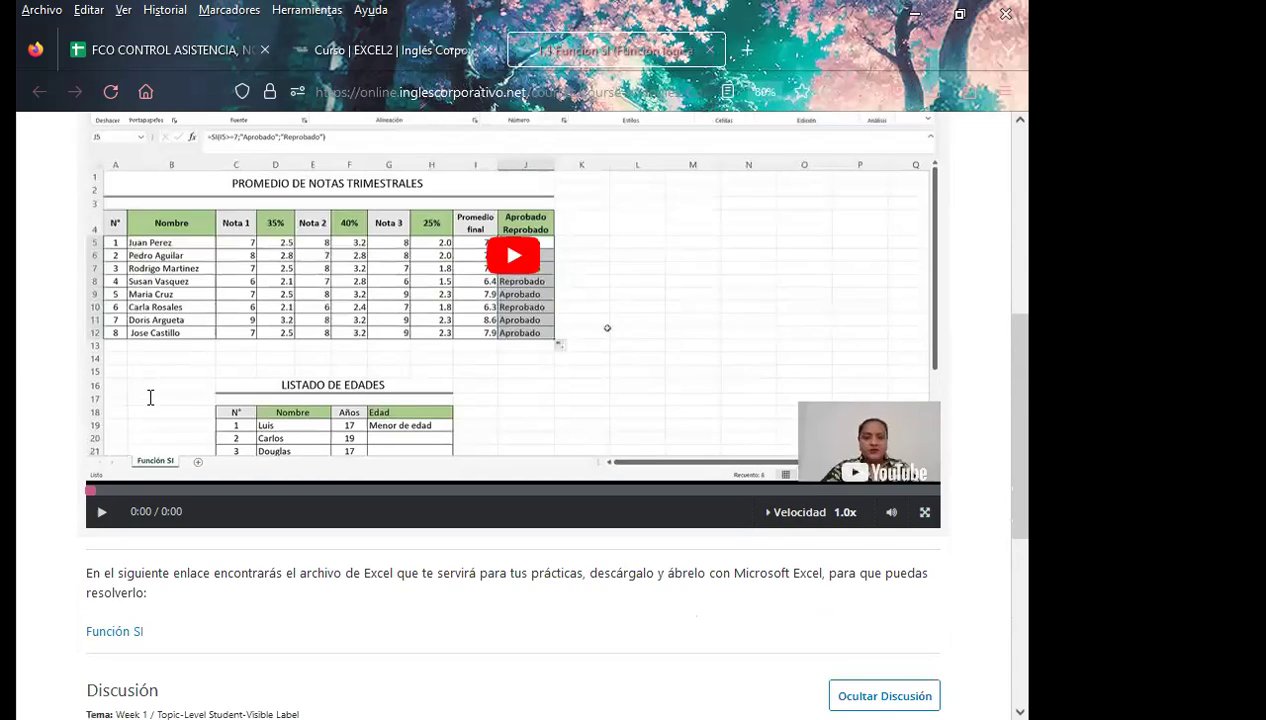
scroll(150, 397, "down", 2)
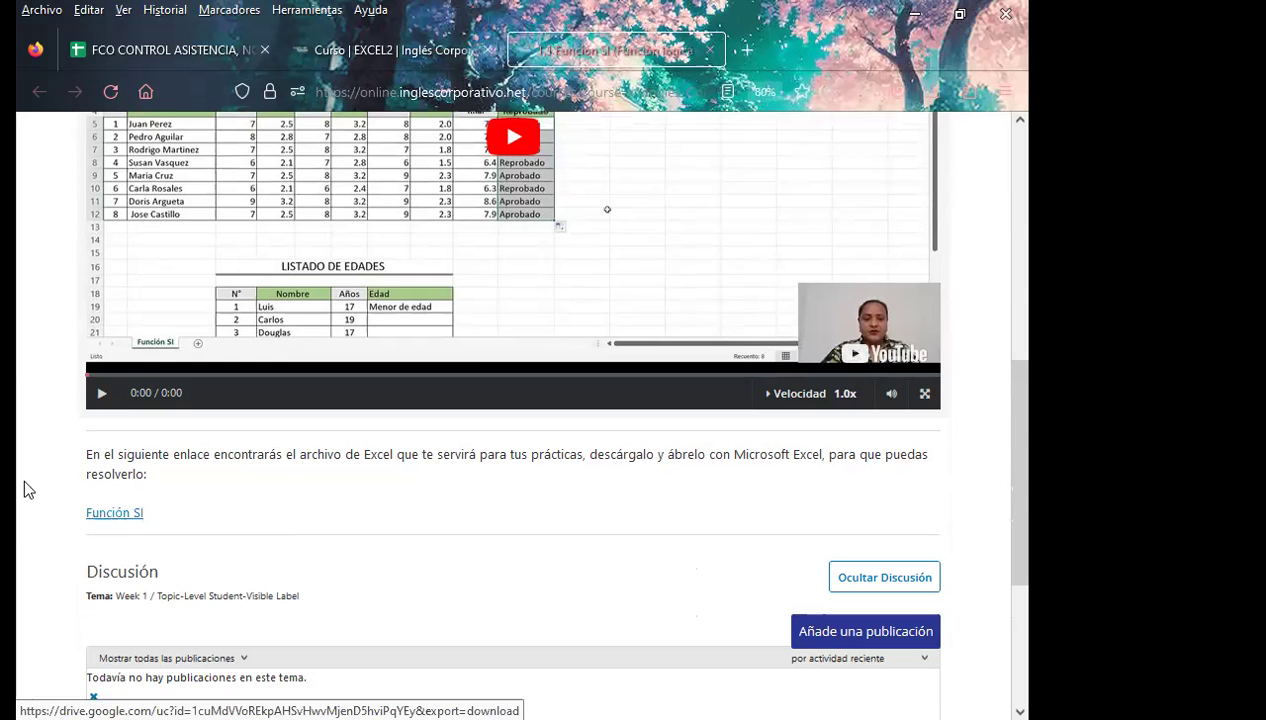
scroll(34, 458, "up", 5)
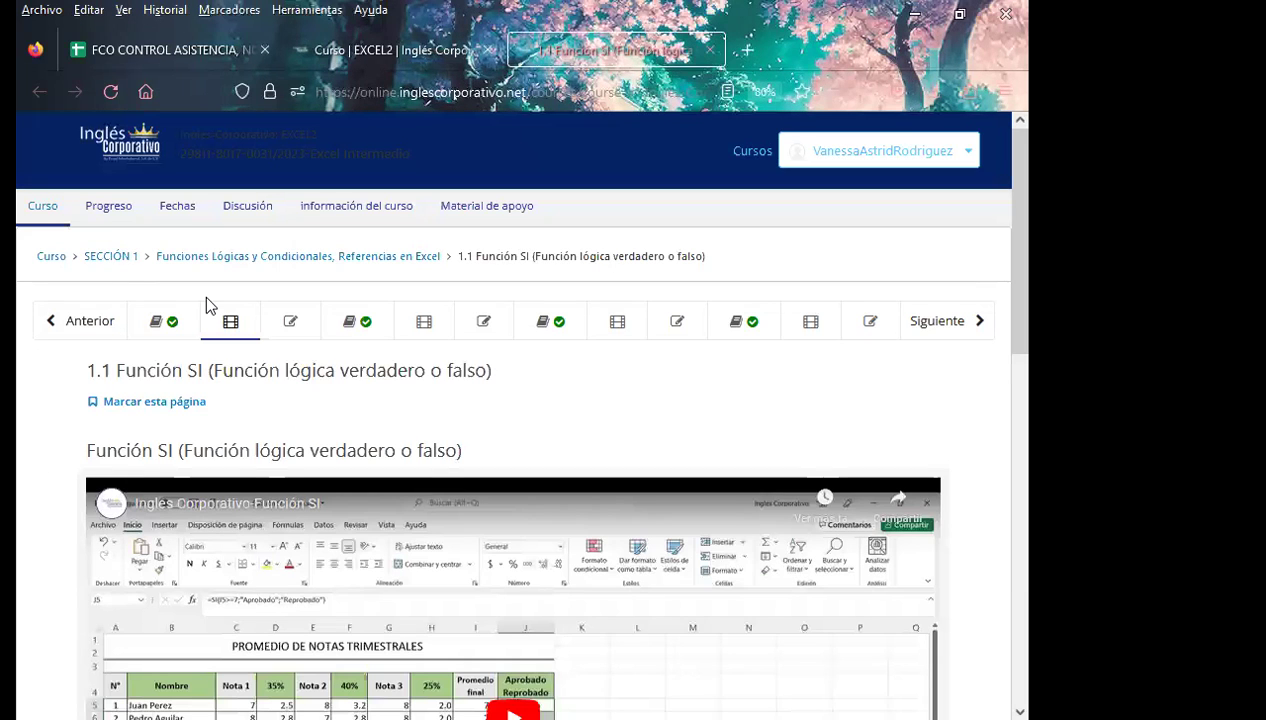
Skim the 1.2 Laboratorio 1 quiz questions, then go to unit 1.3 on nested SI functions.
left_click(289, 325)
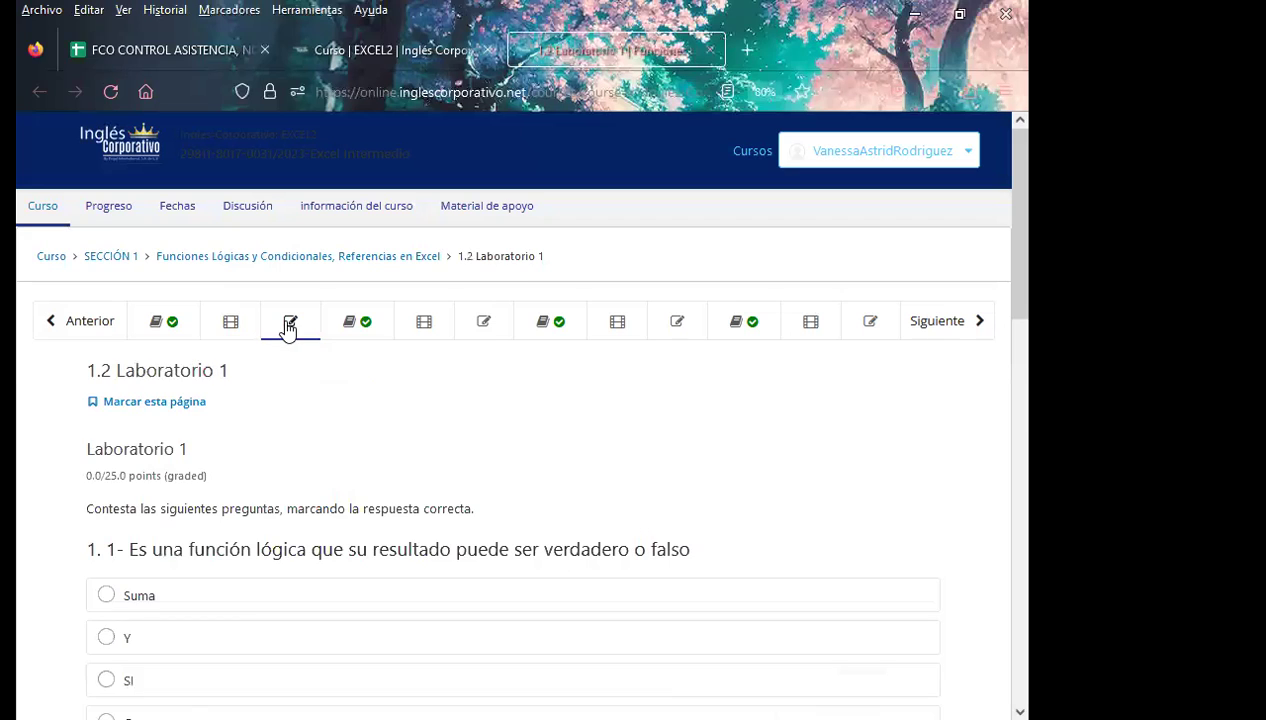
scroll(530, 420, "down", 3)
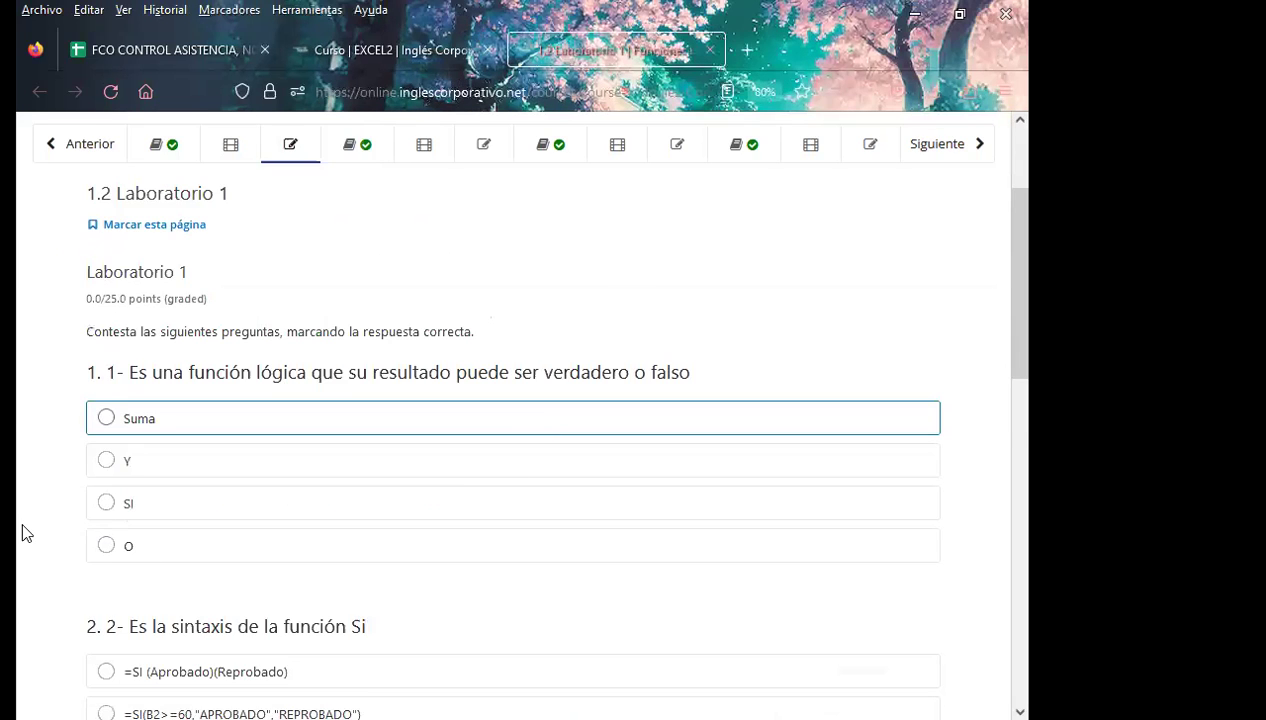
scroll(25, 533, "down", 3)
scroll(31, 470, "down", 2)
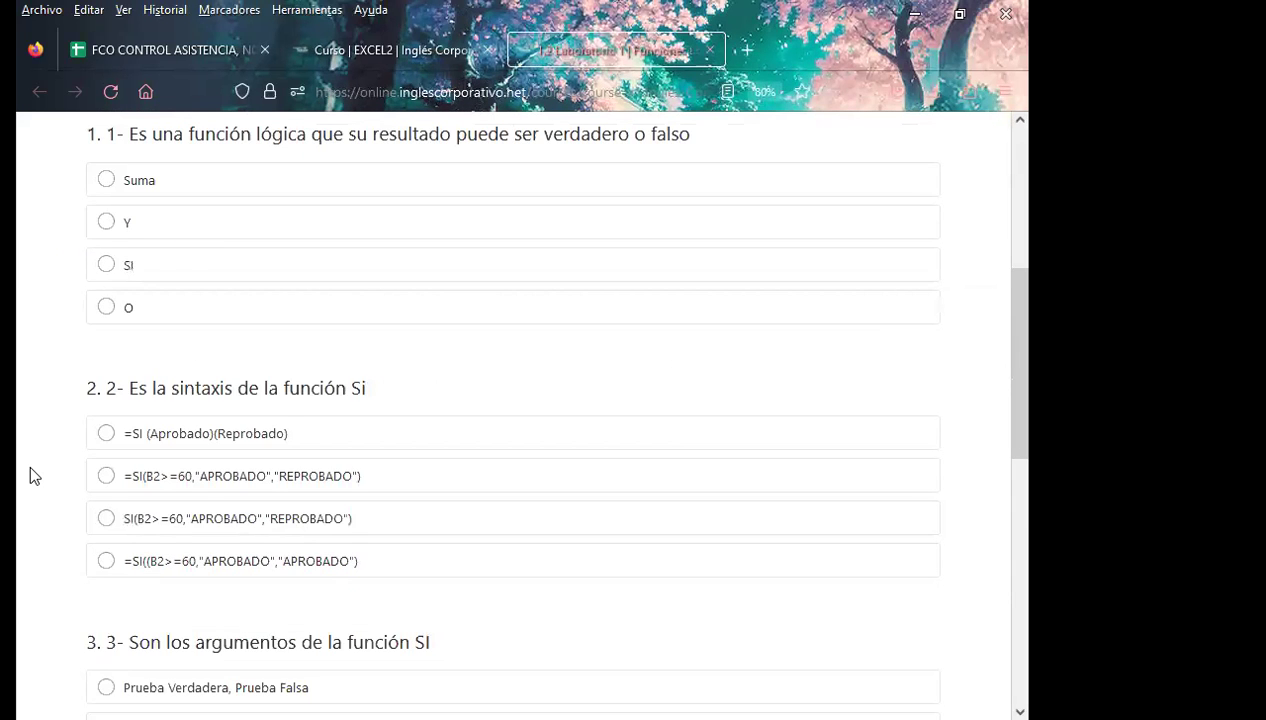
scroll(30, 470, "down", 4)
scroll(30, 466, "down", 5)
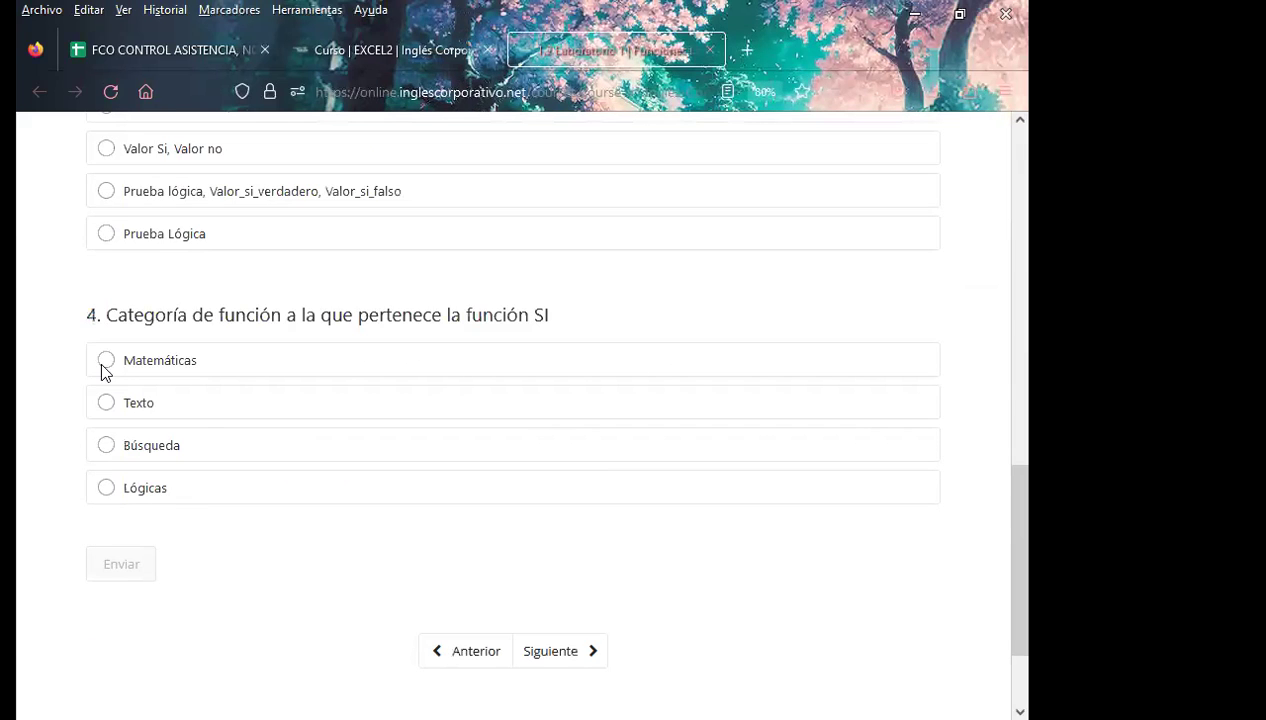
scroll(420, 368, "down", 2)
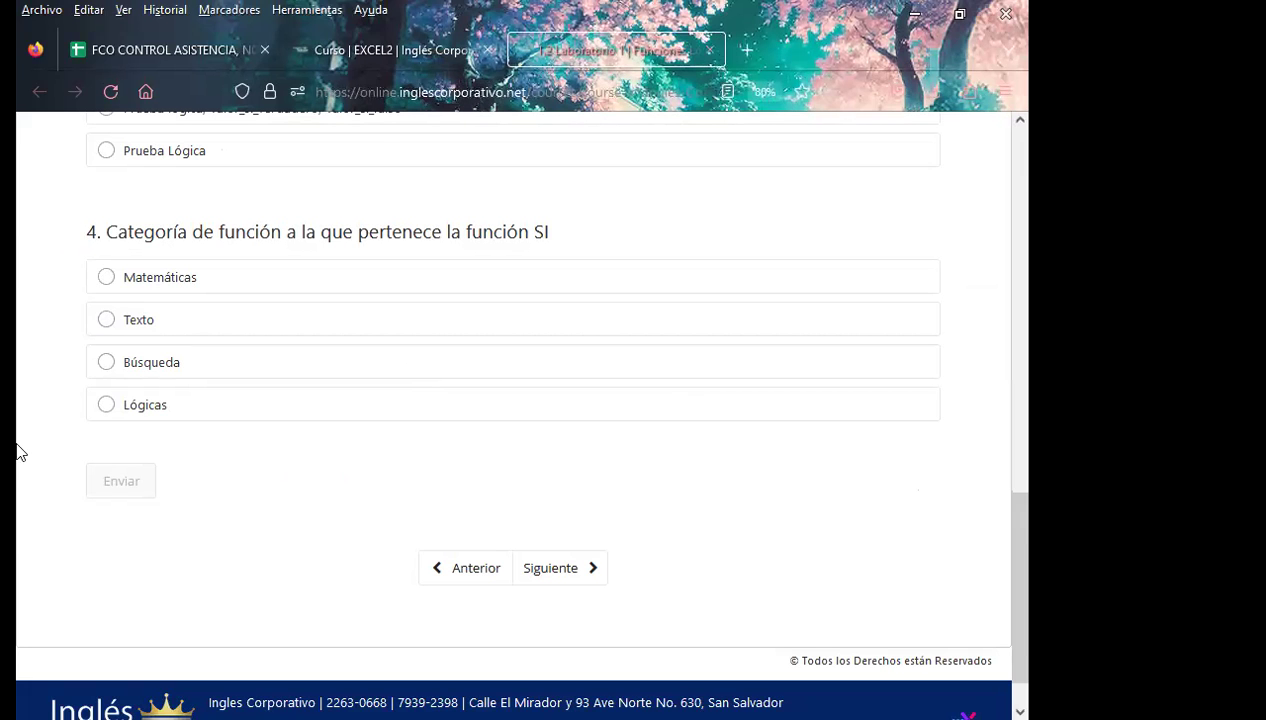
scroll(26, 376, "up", 5)
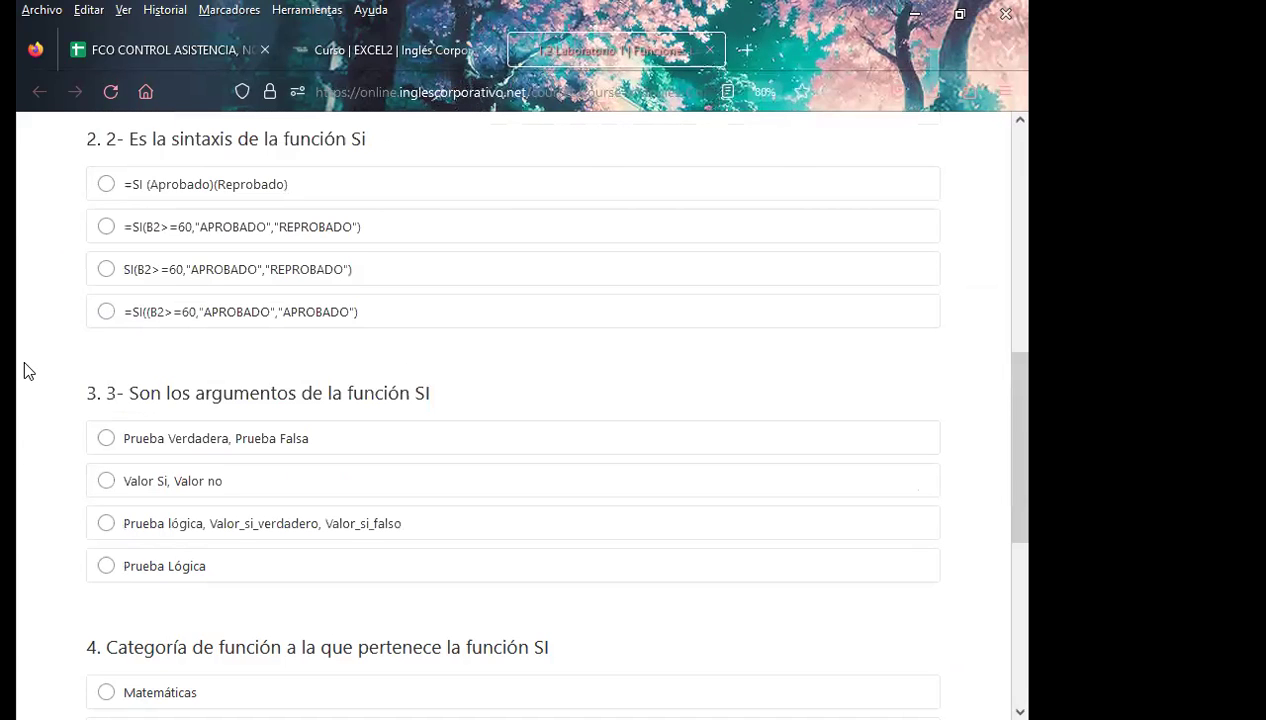
scroll(24, 365, "up", 5)
scroll(24, 365, "up", 1)
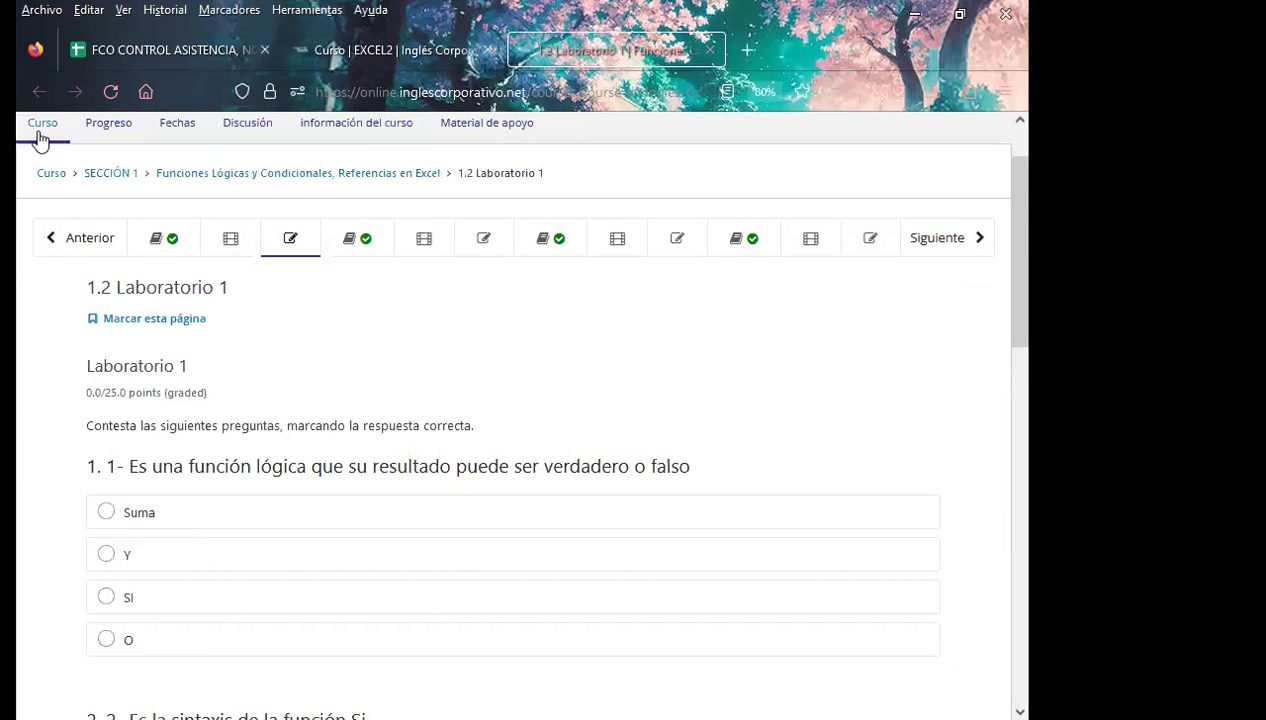
left_click(360, 241)
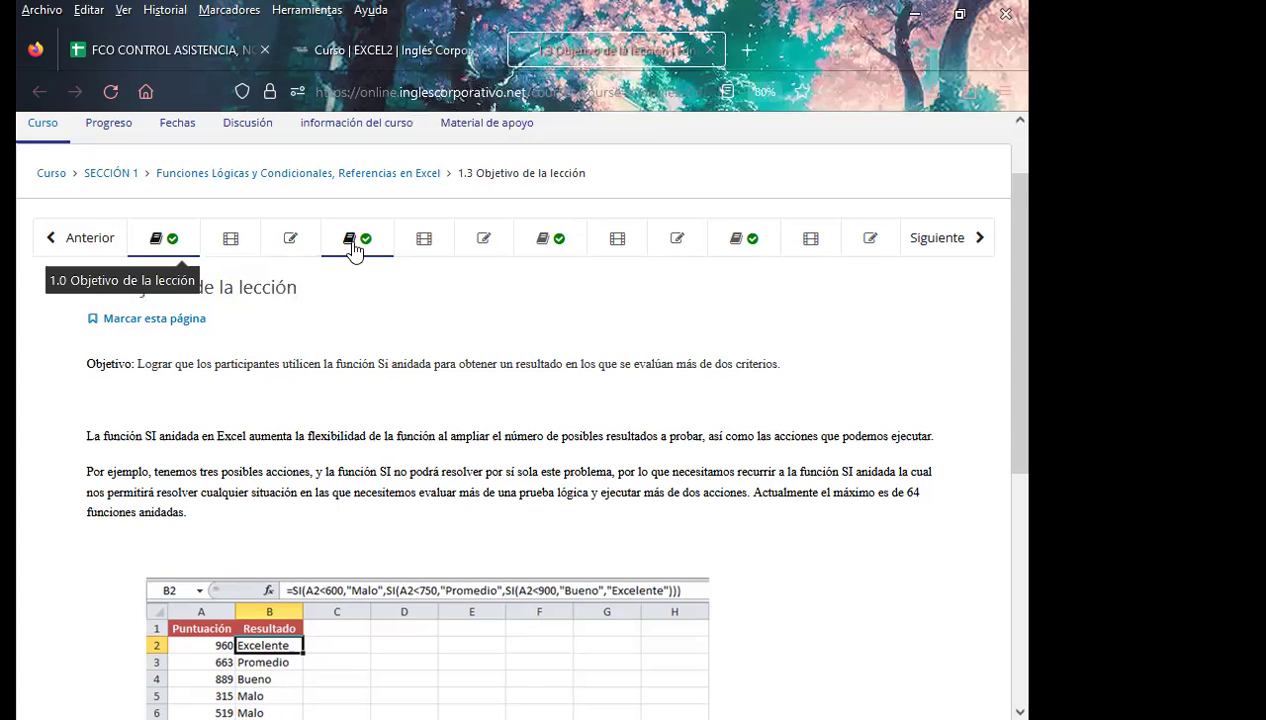
Open unit 1.9 'Objetivo de la lección' on relative and absolute references.
left_click(757, 252)
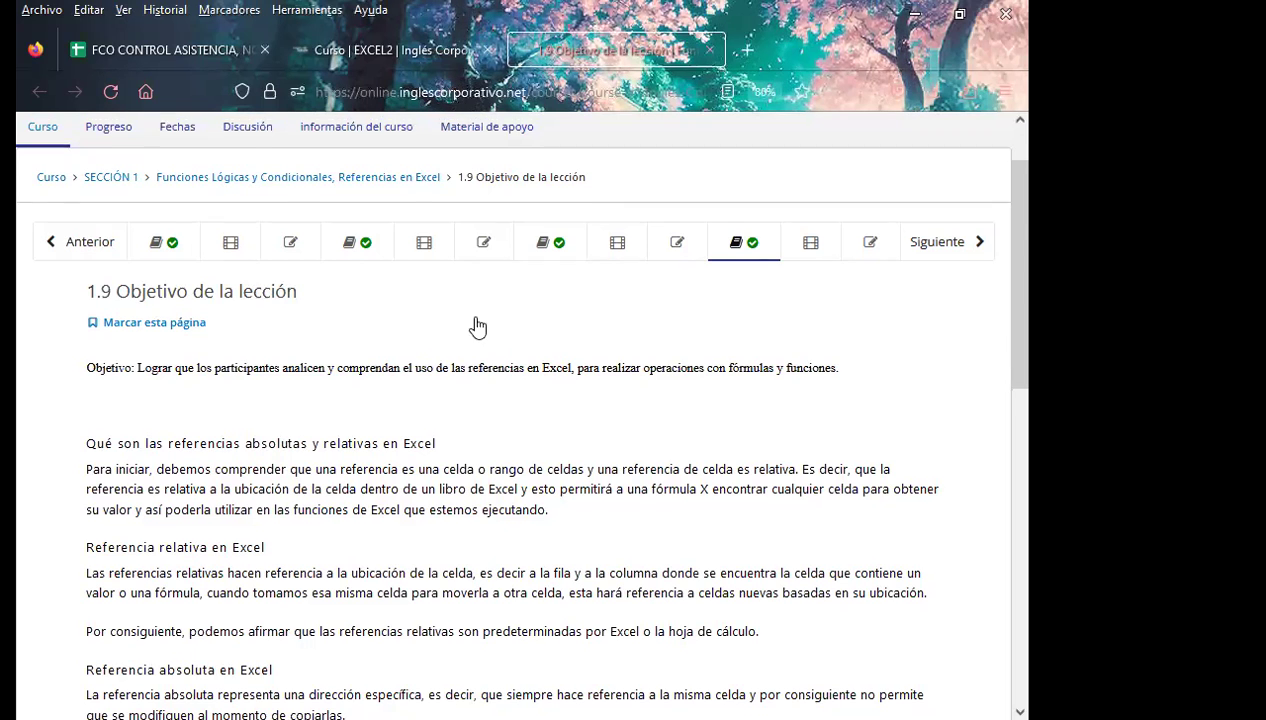
Skim the 1.9 lesson on $-absolute references, then switch to lesson 1.0 on the SI function.
scroll(430, 300, "up", 2)
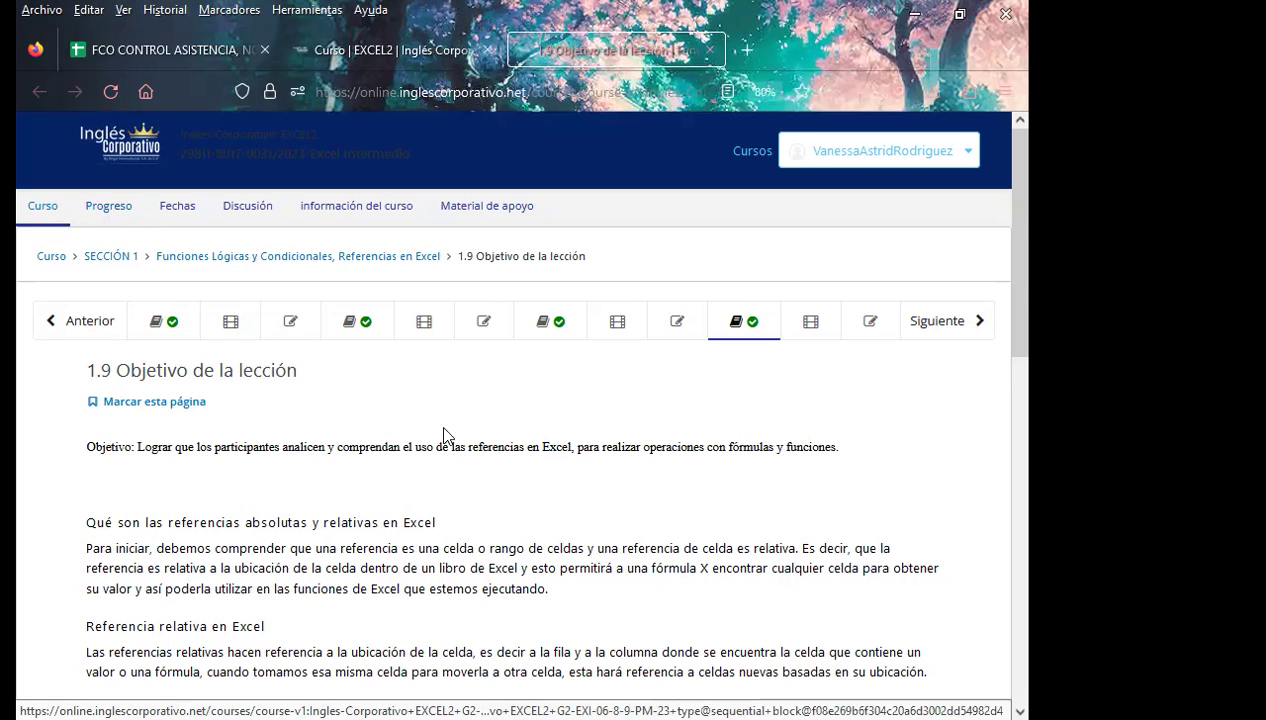
scroll(486, 458, "down", 3)
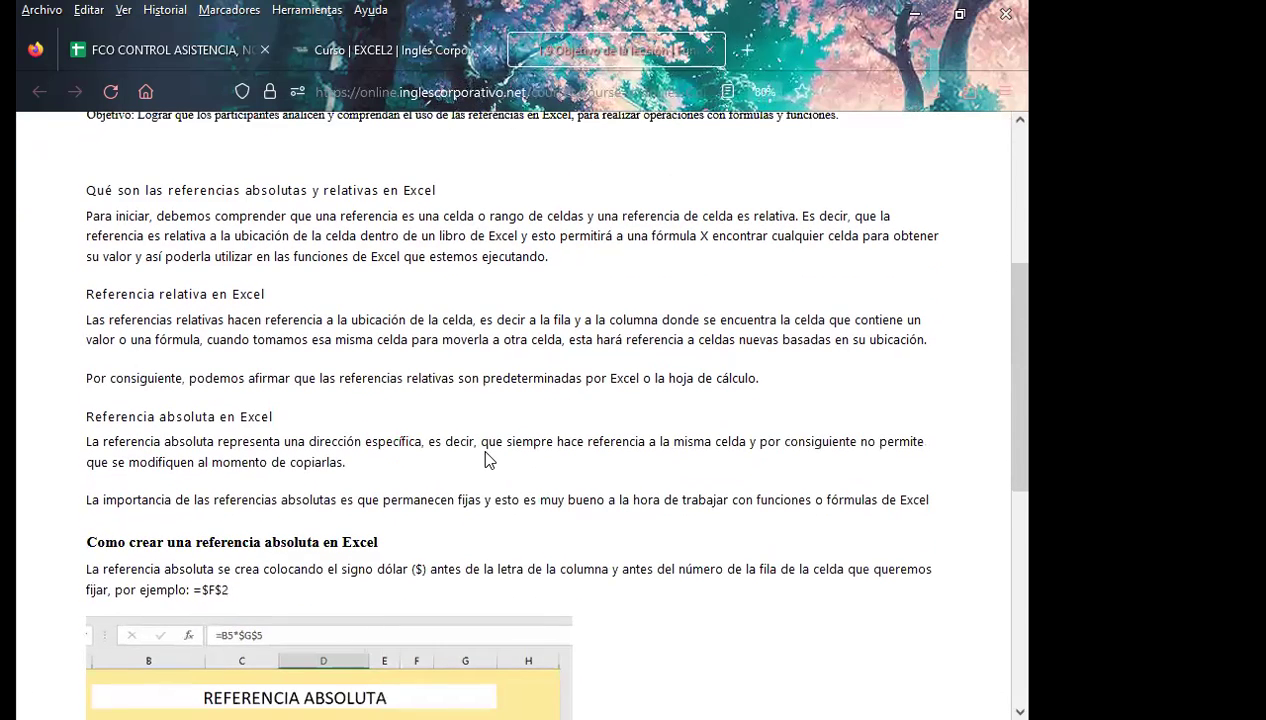
scroll(488, 460, "up", 6)
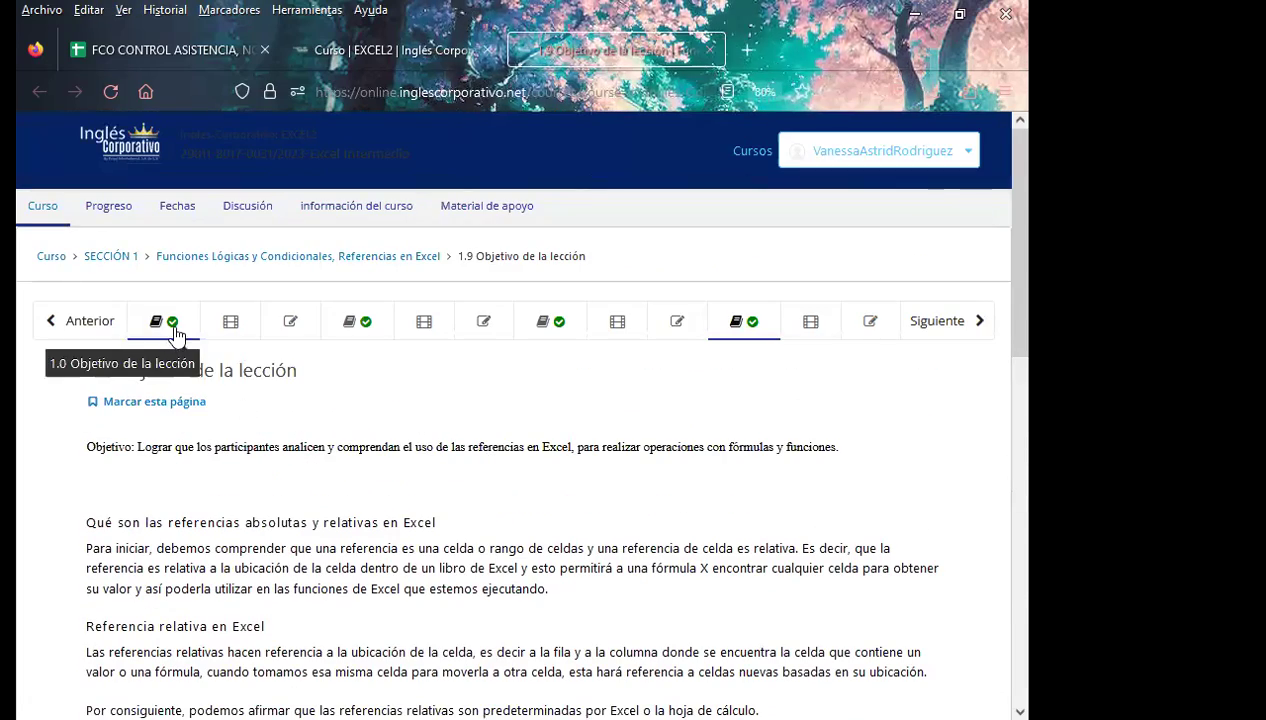
left_click(171, 332)
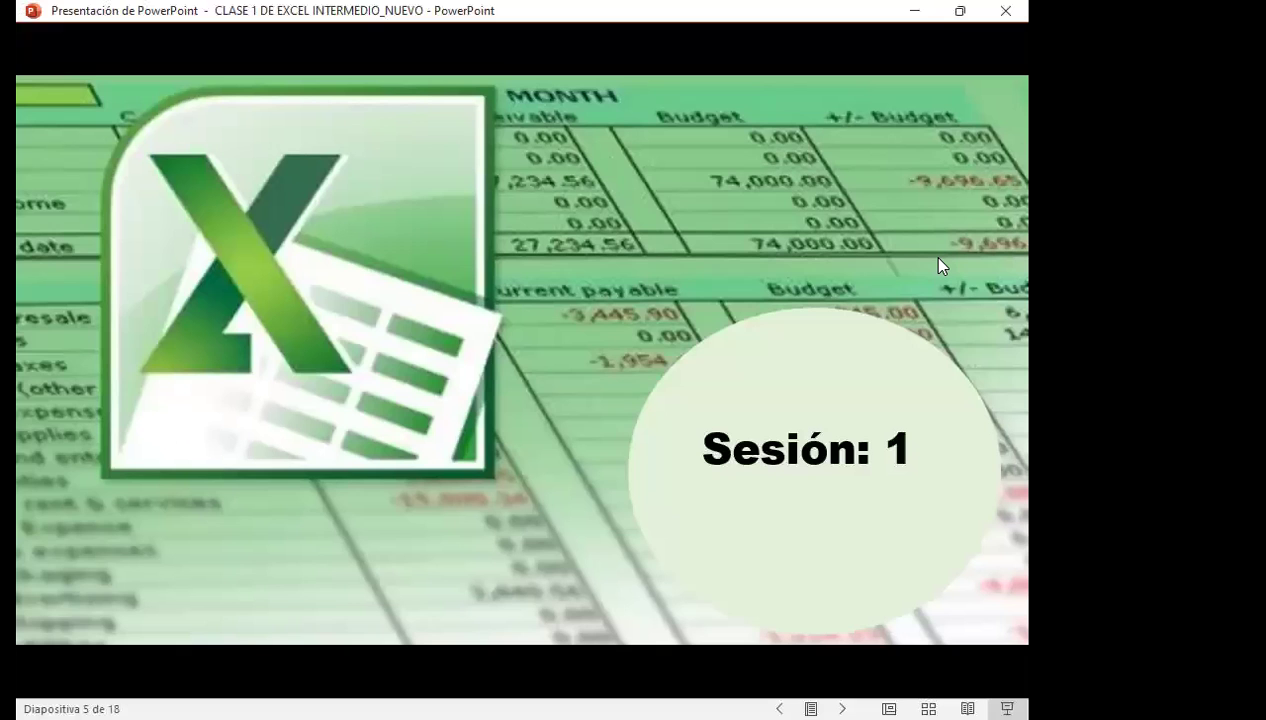
Advance the slideshow from the Sesión 1 title slide to slide 6, 'Agenda'.
key("Right")
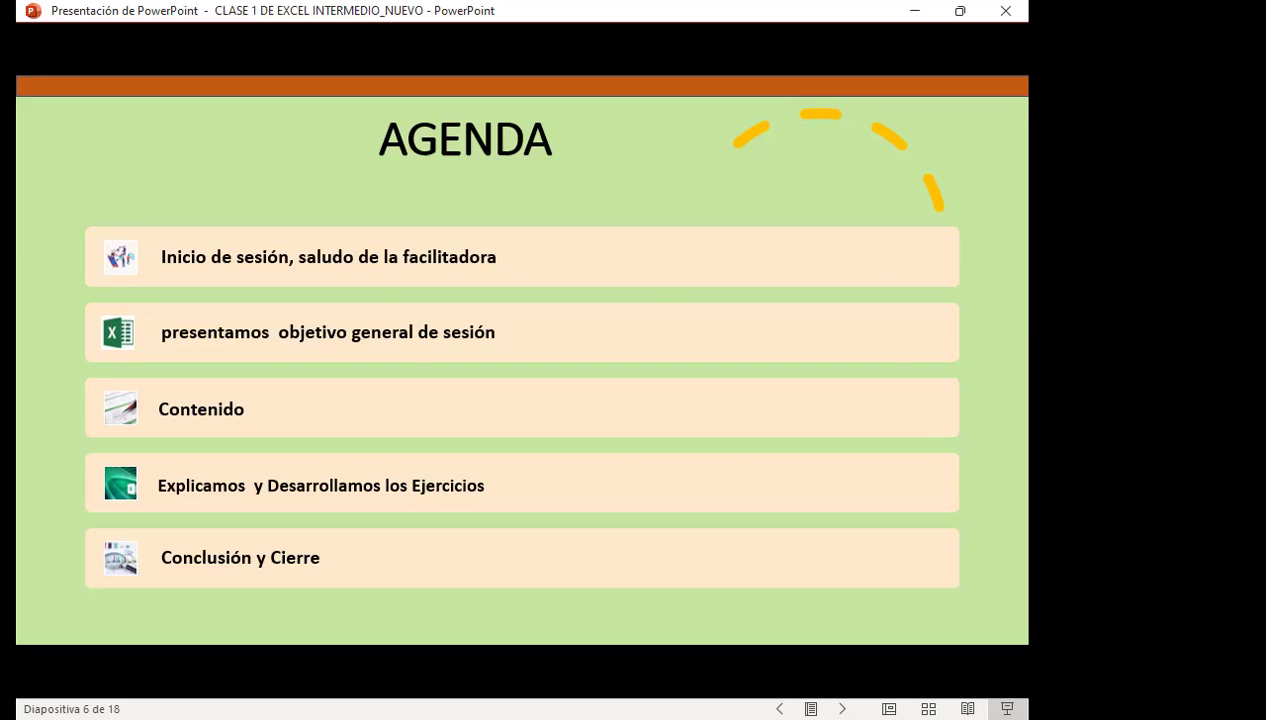
Advance past OBJETIVO GENERAL to slide 8, the SI function session objective.
key("Right")
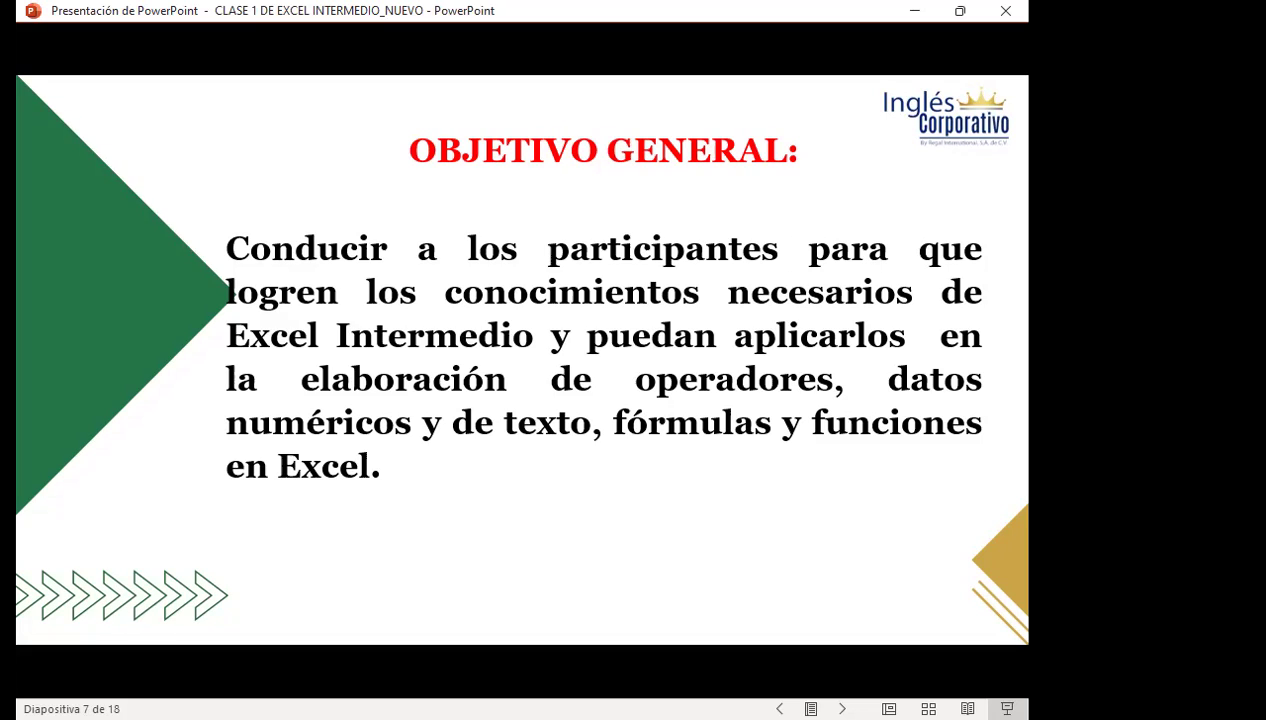
key("Right")
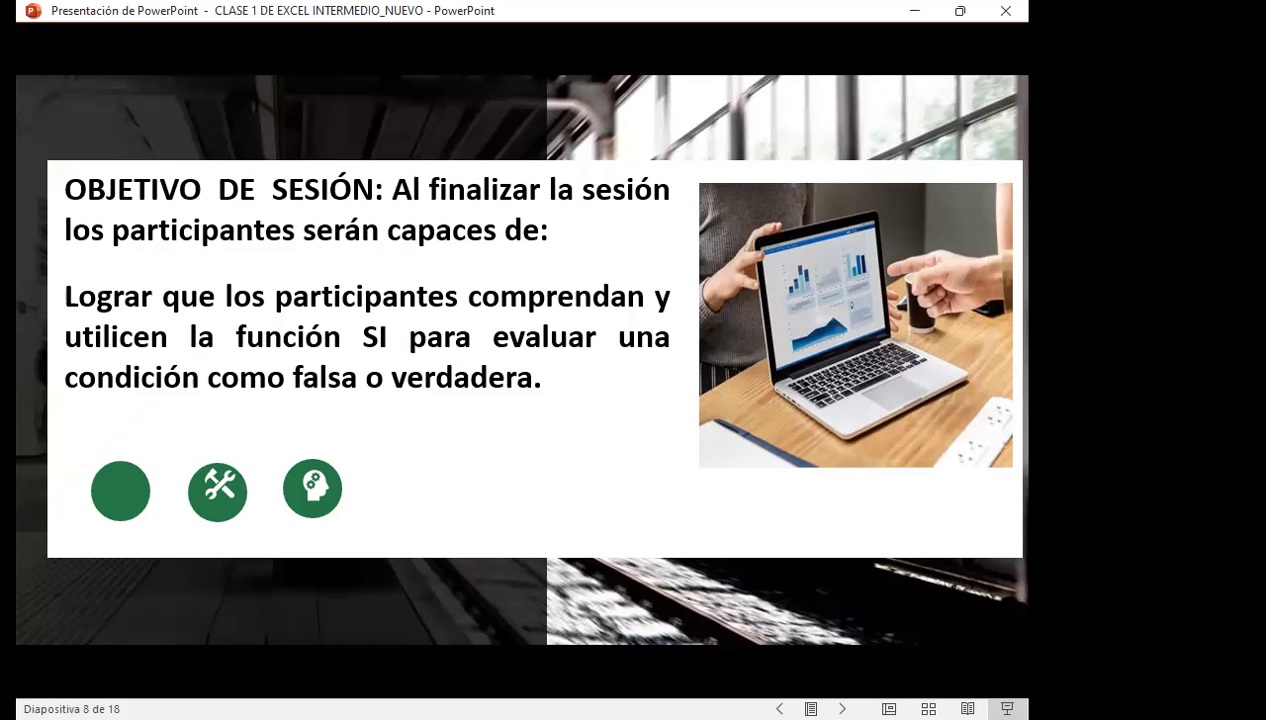
Advance past INTRODUCCIÓN to slide 10, 'Contenidos', listing the logical-function topics.
key("Right")
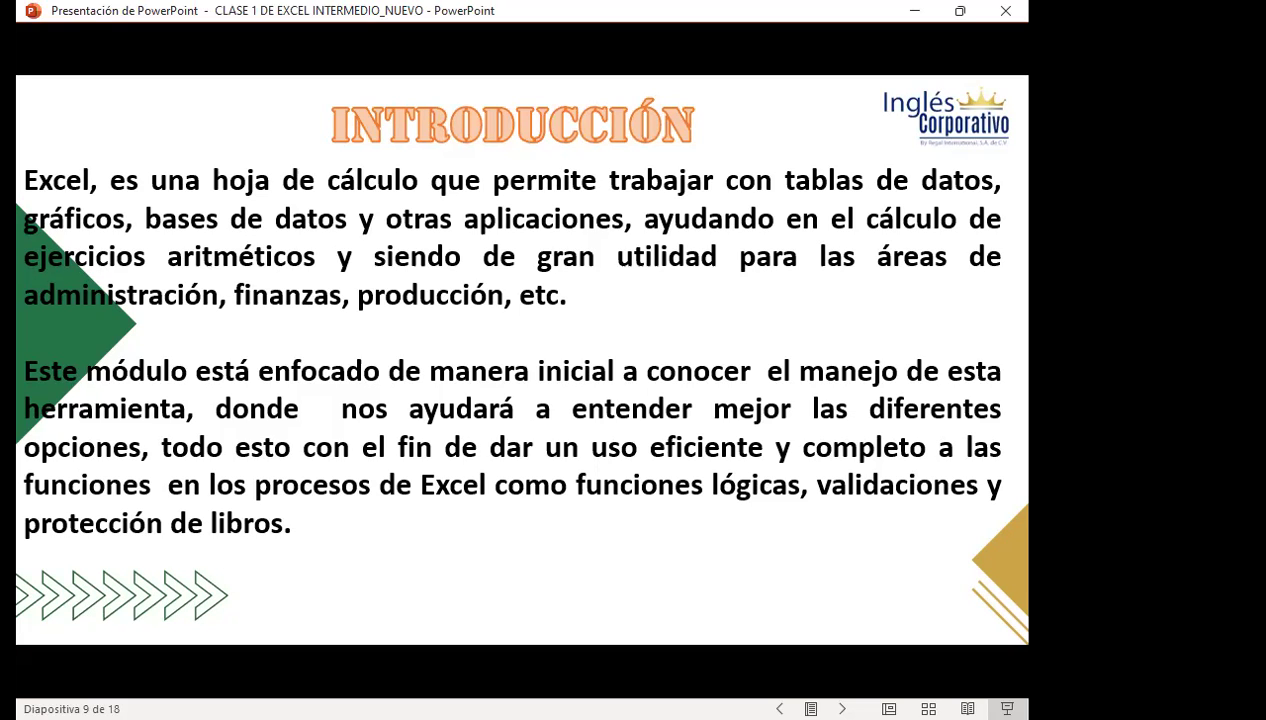
key("Right")
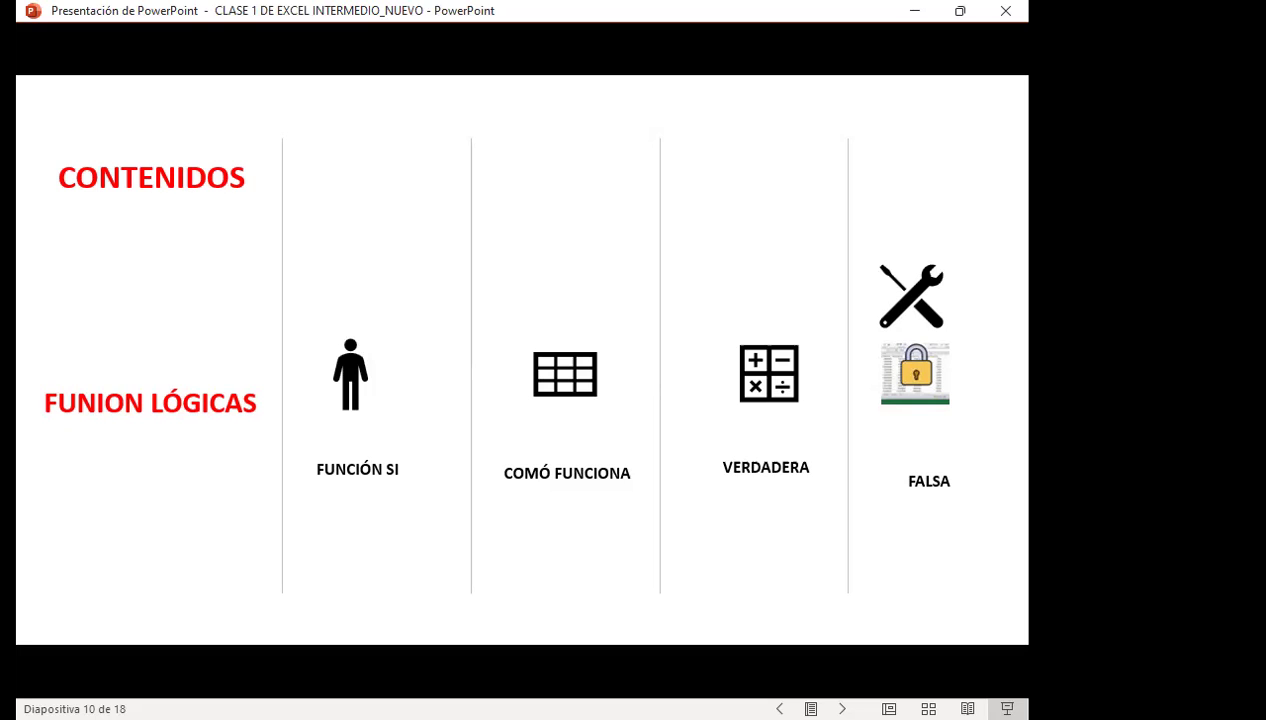
Advance the slideshow from the Contenidos slide 10 to slide 11, 'Interrogantes'.
key("Right")
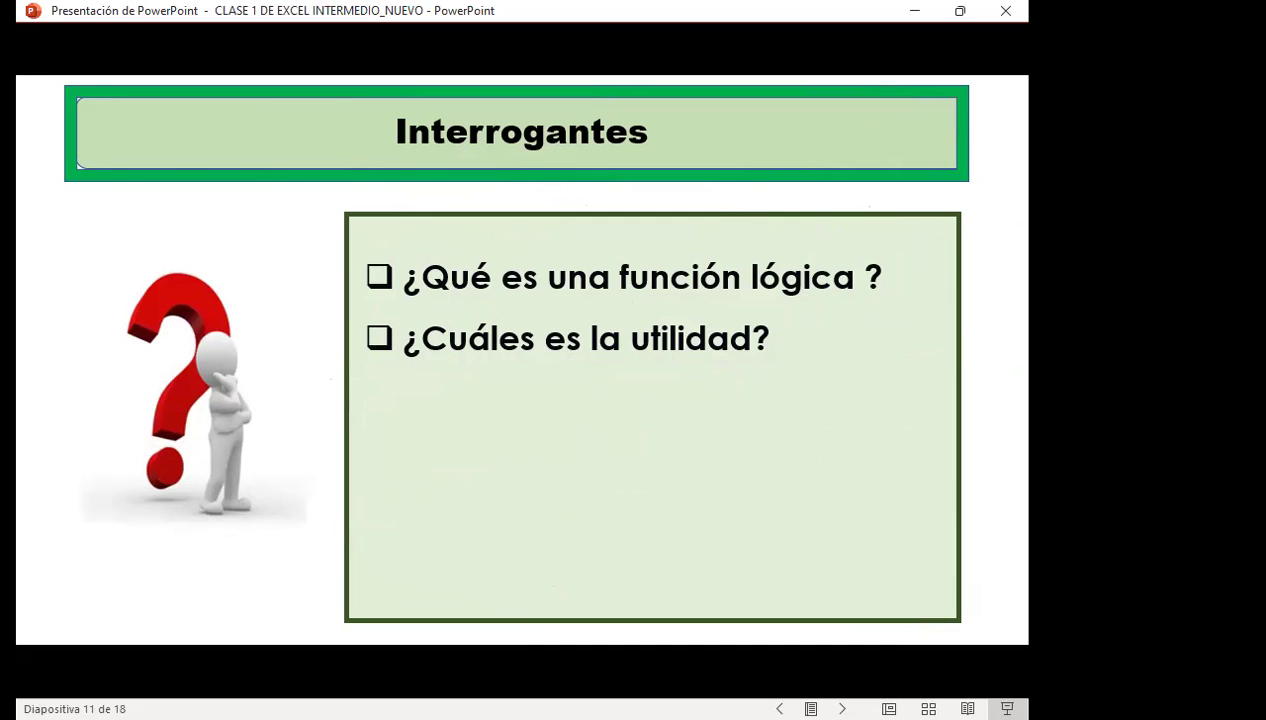
Advance past the 'Función Lógica SI' title slide 12 toward the 'Uso' slide.
key("Right")
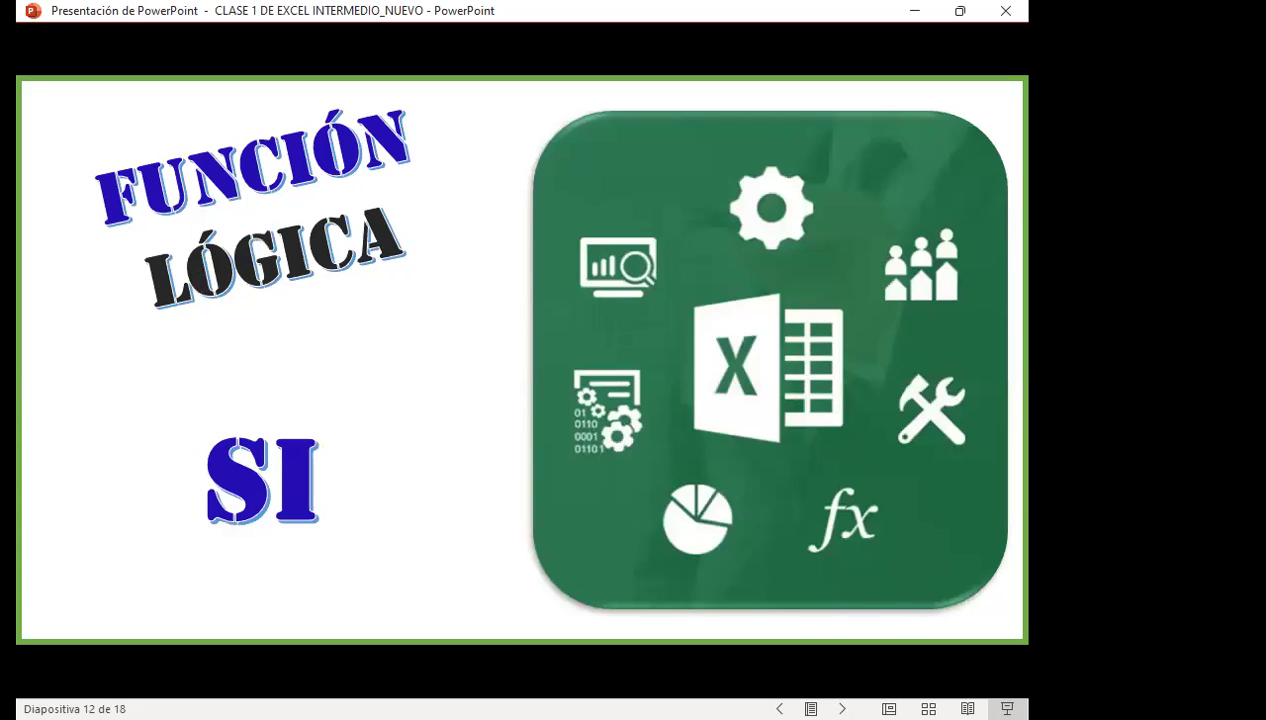
key("Right")
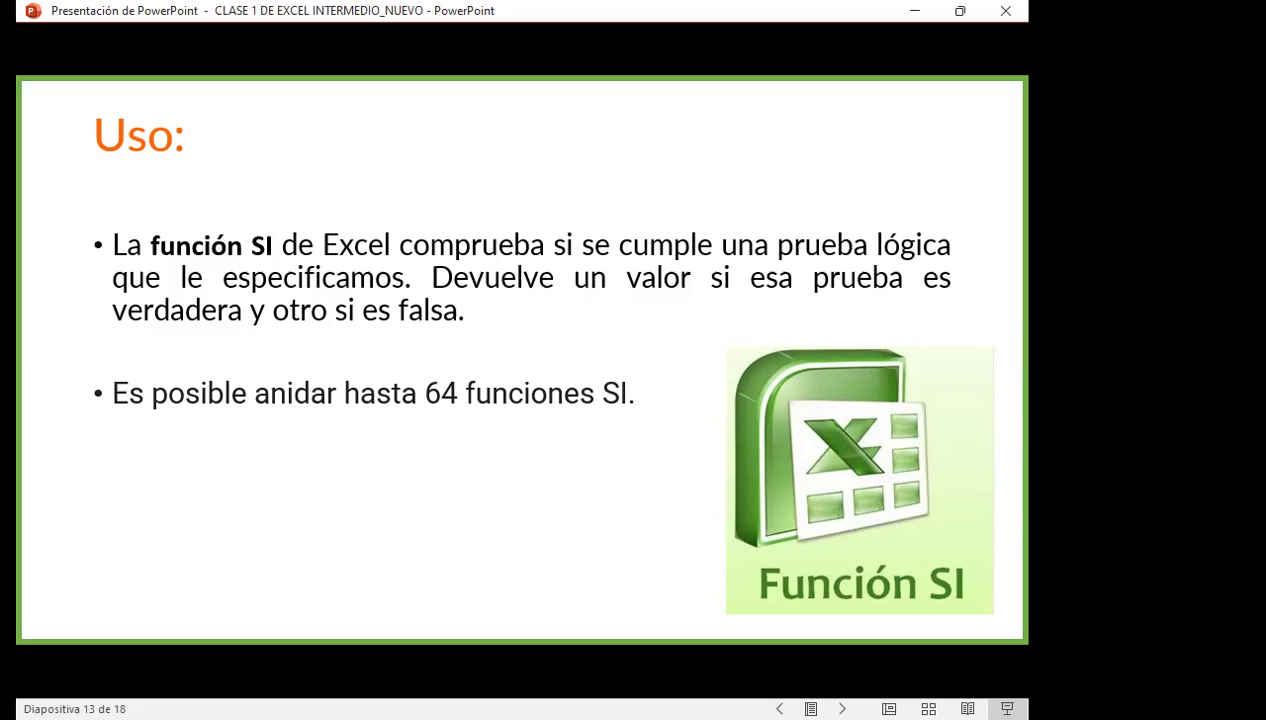
Advance one slide, from the 'Uso' explanation of SI toward the 'Sintaxis' slide.
key("Right")
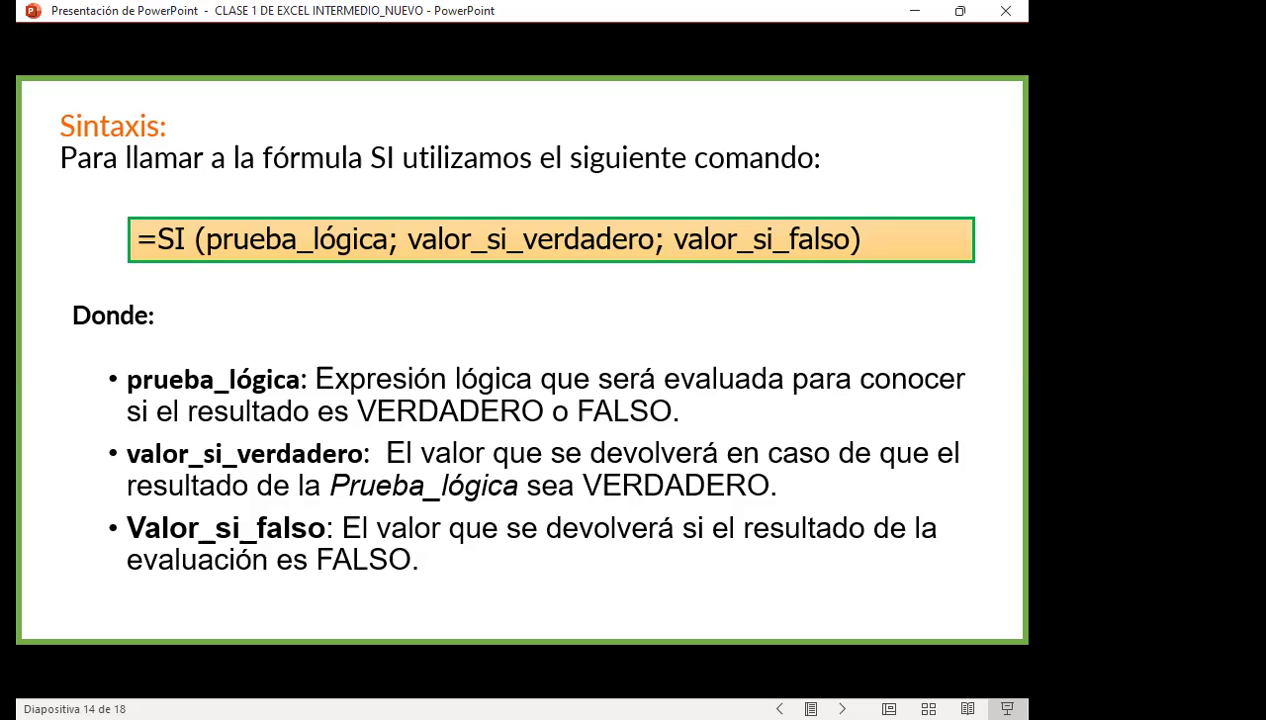
Advance past the SI arguments table slide to slide 16, 'Función SI( )'.
key("Right")
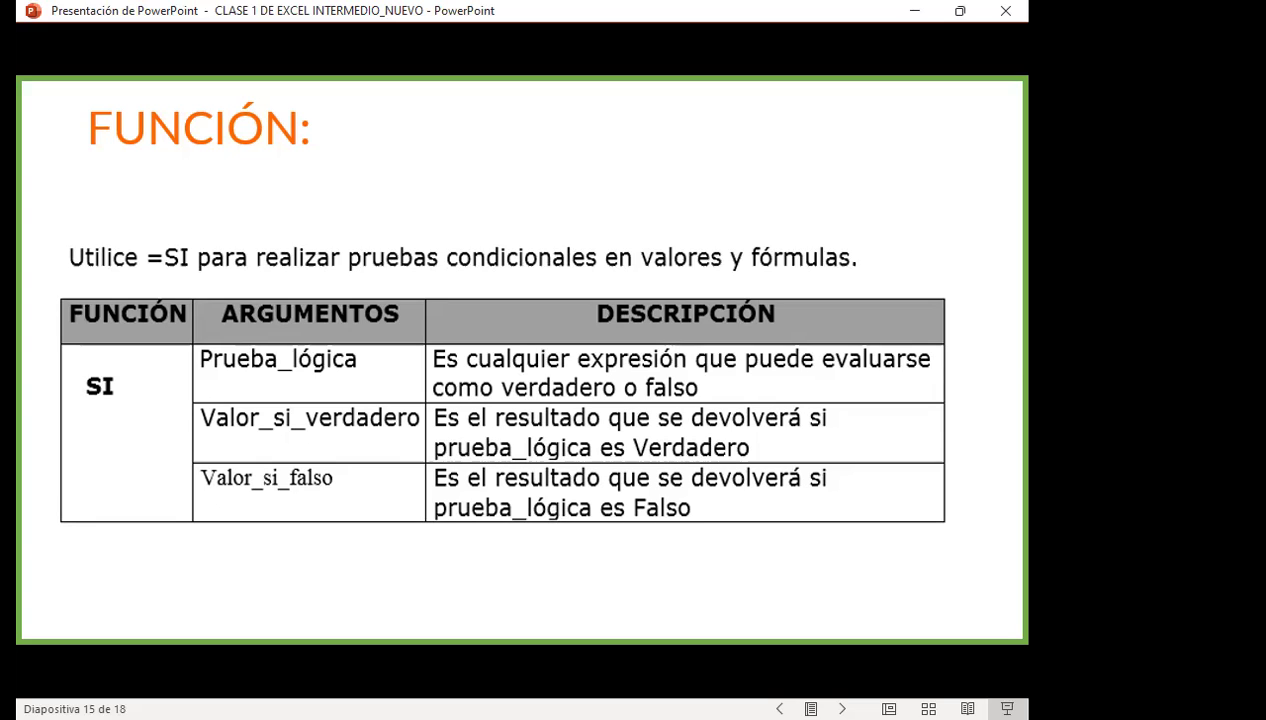
key("Right")
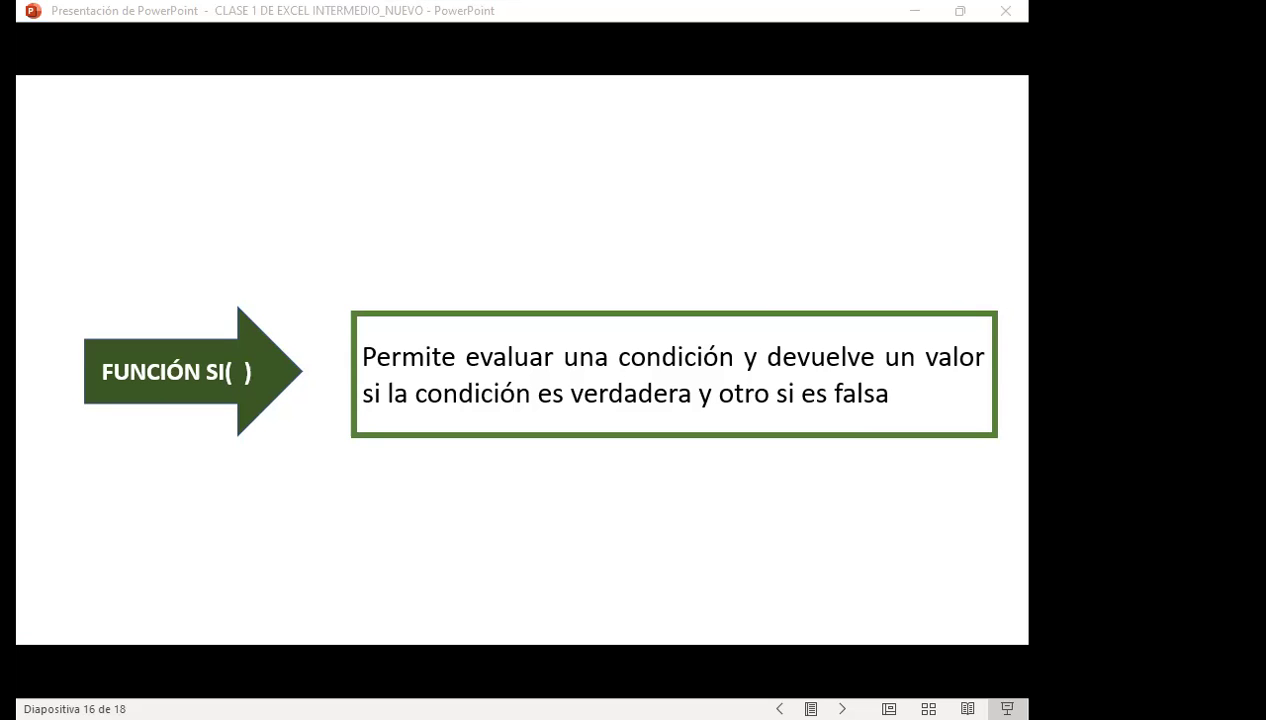
Switch from the presentation to the Excel workbook with the 'SI 1' exercise.
key("alt+Tab")
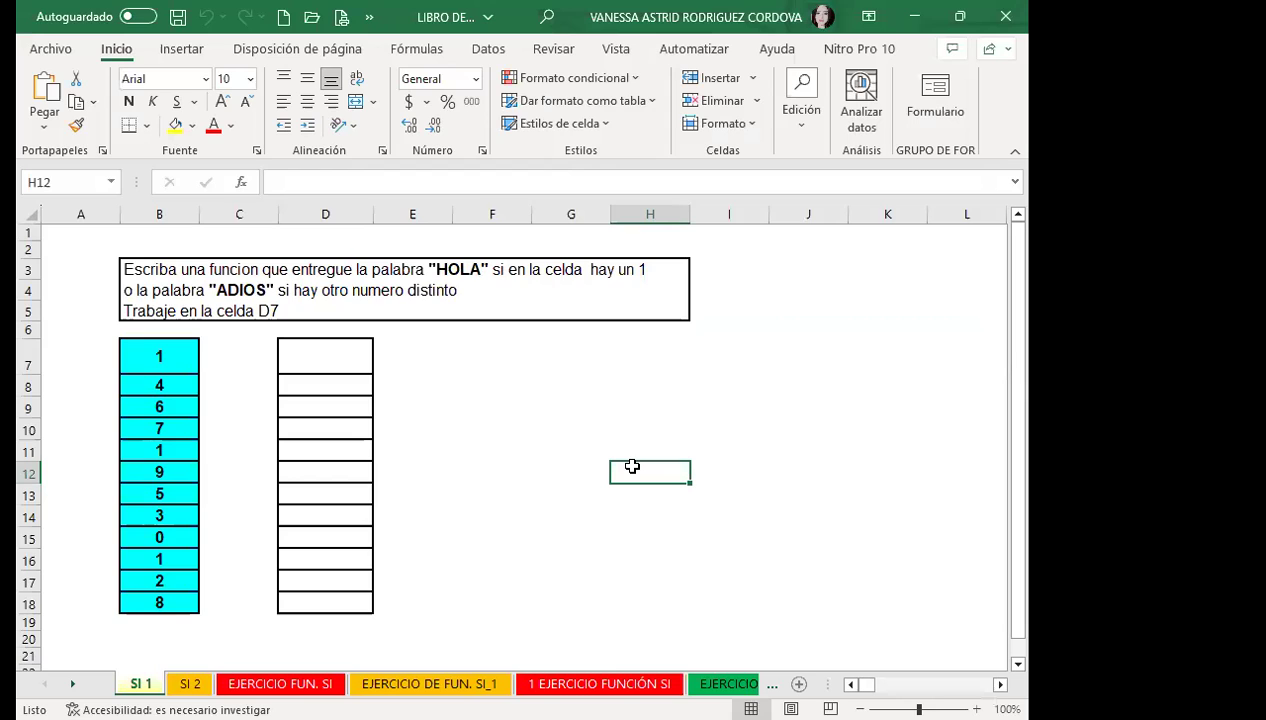
Select cell D7 on the 'SI 1' sheet, beside the numbers in B7:B18.
left_click(557, 467)
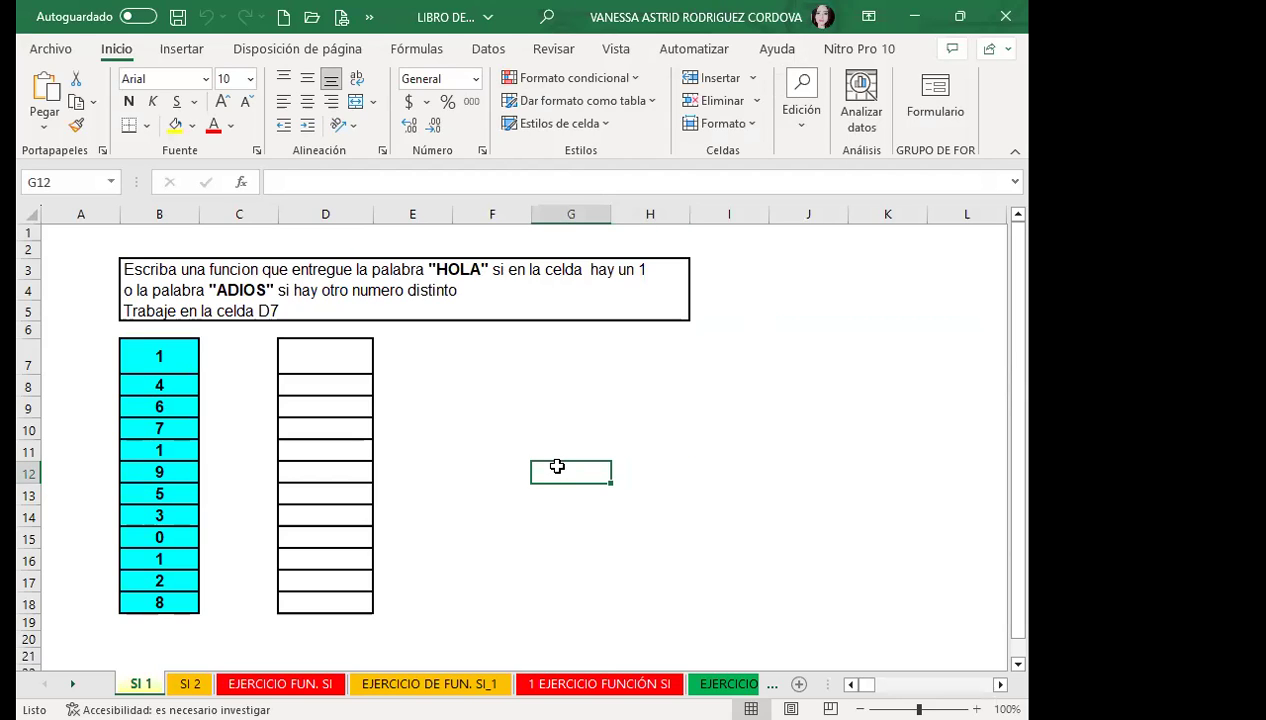
left_click(516, 452)
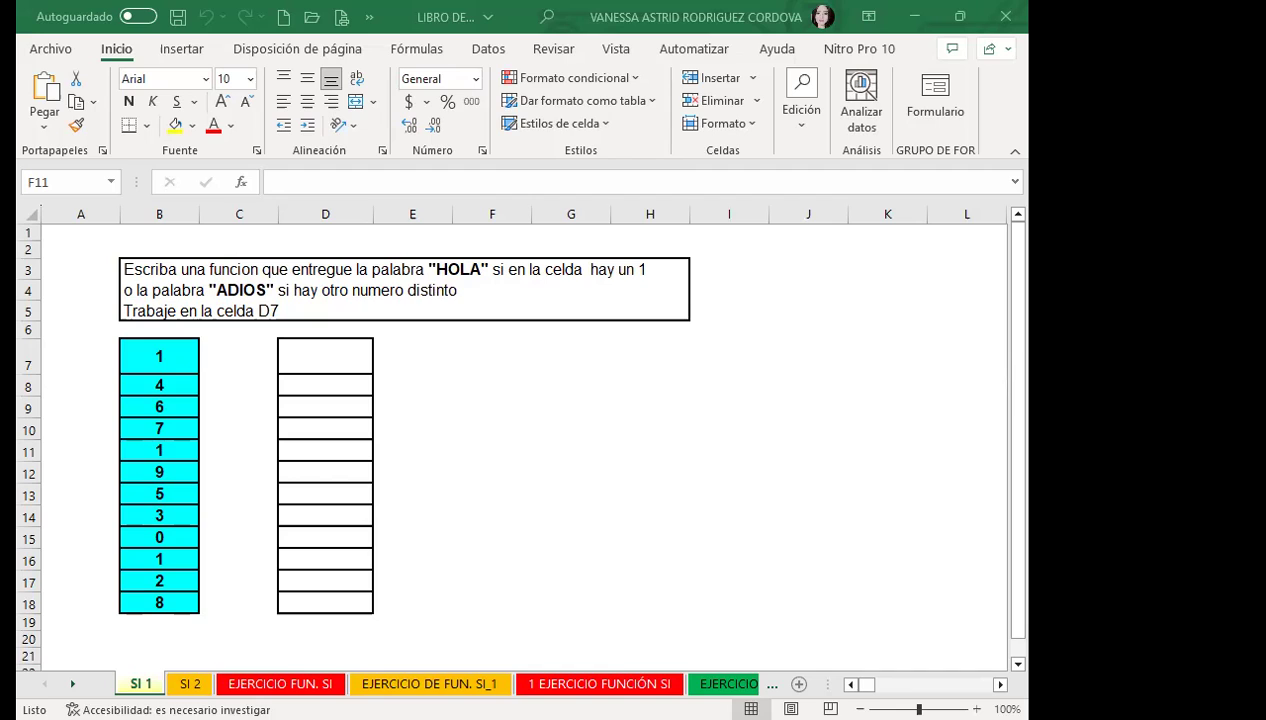
left_click(633, 385)
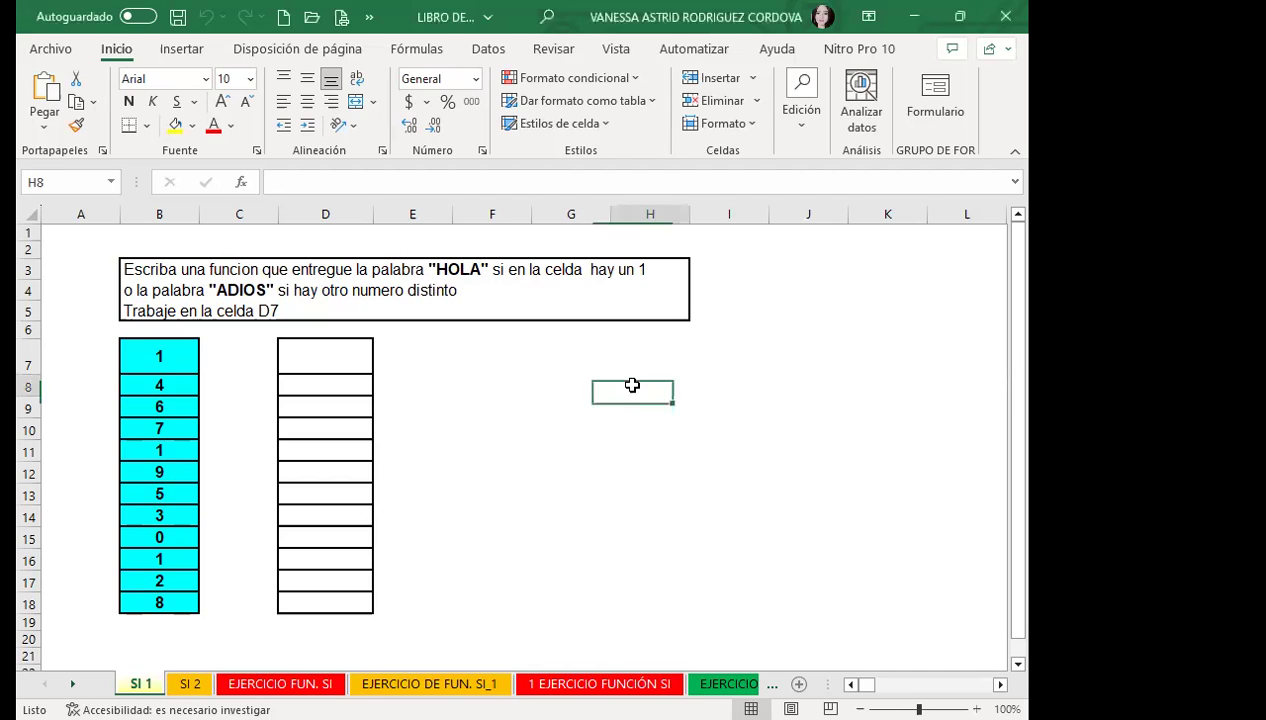
left_click(511, 508)
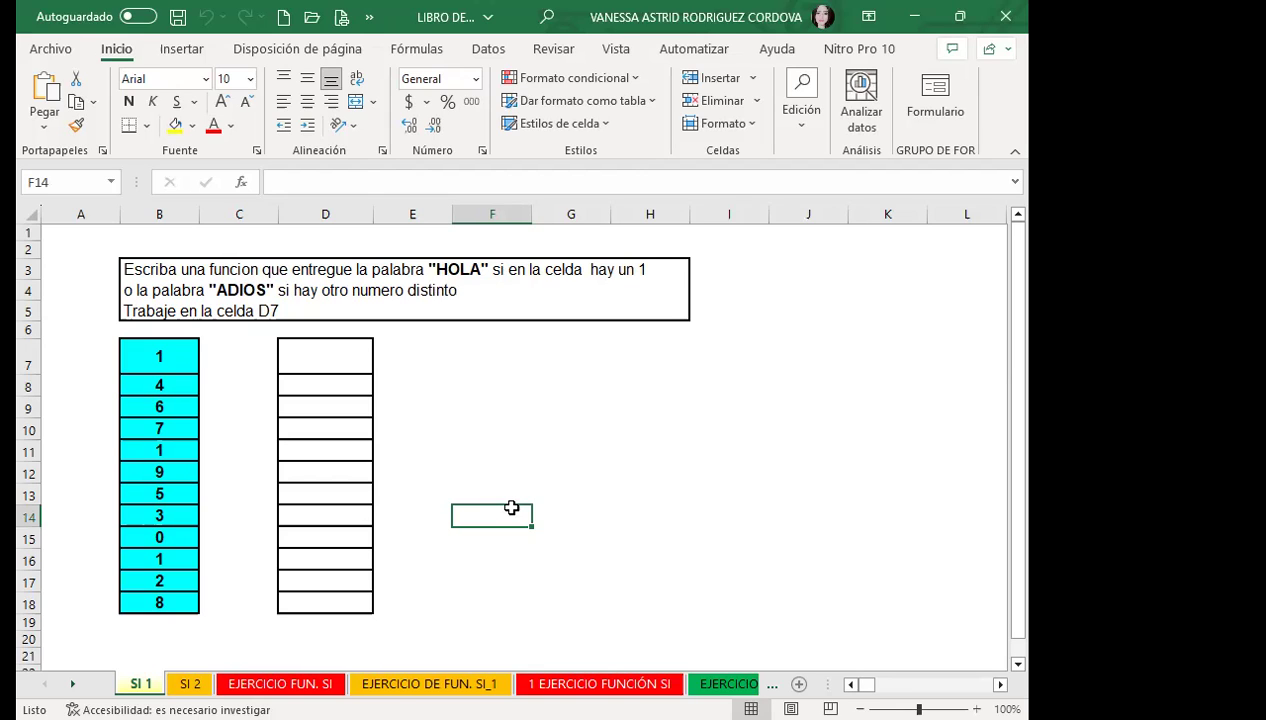
left_click(324, 351)
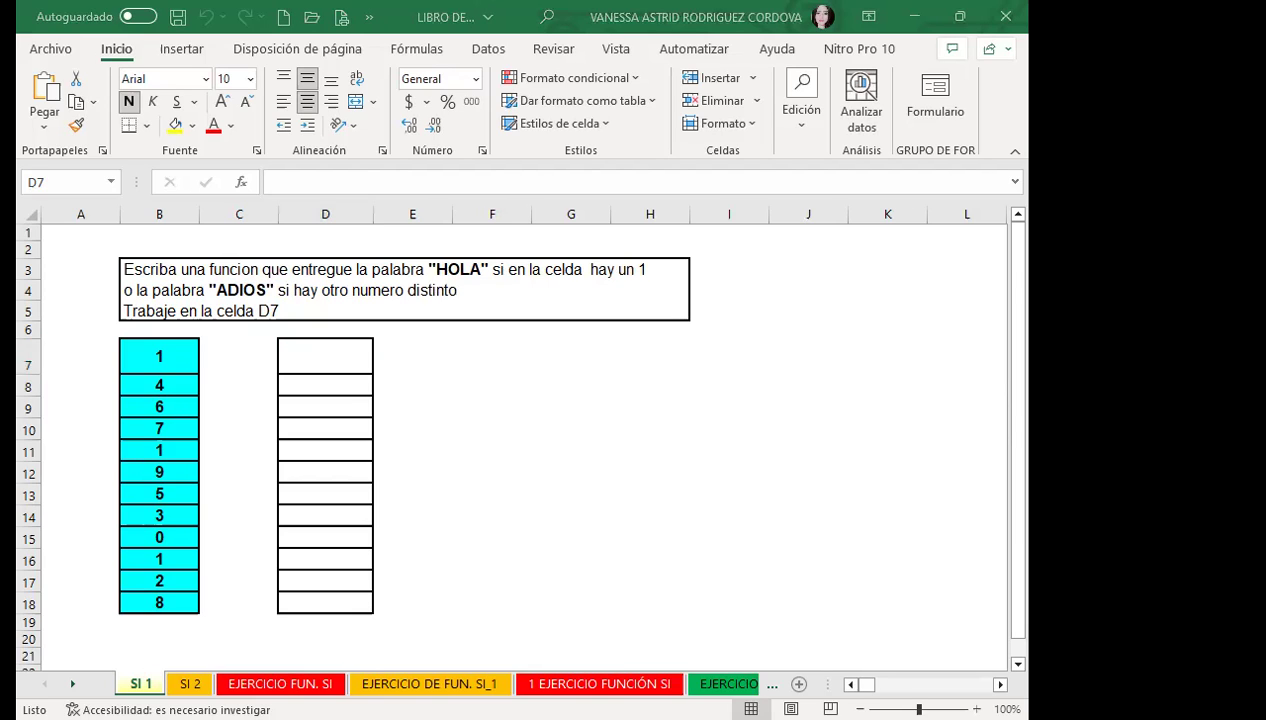
Enter =SI(B7=1;"HOLA";"ADIOS") in D7 so it returns HOLA for B7's 1.
left_click(347, 351)
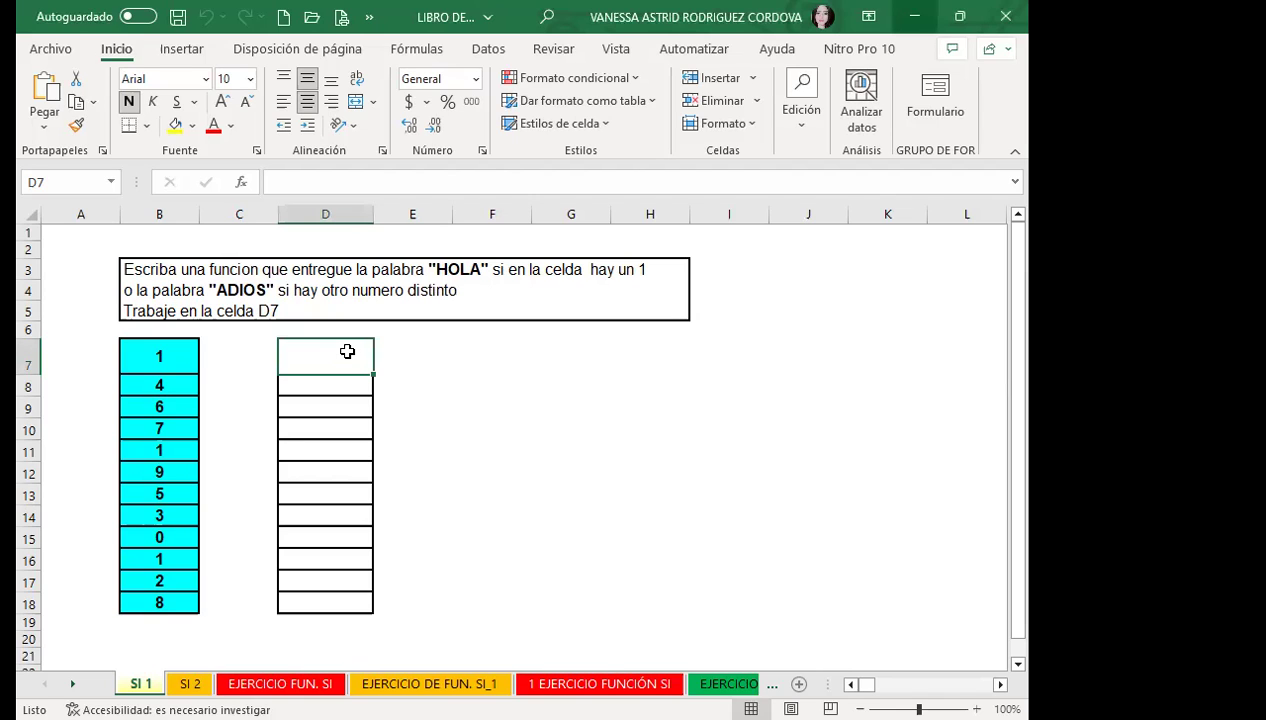
type("=S")
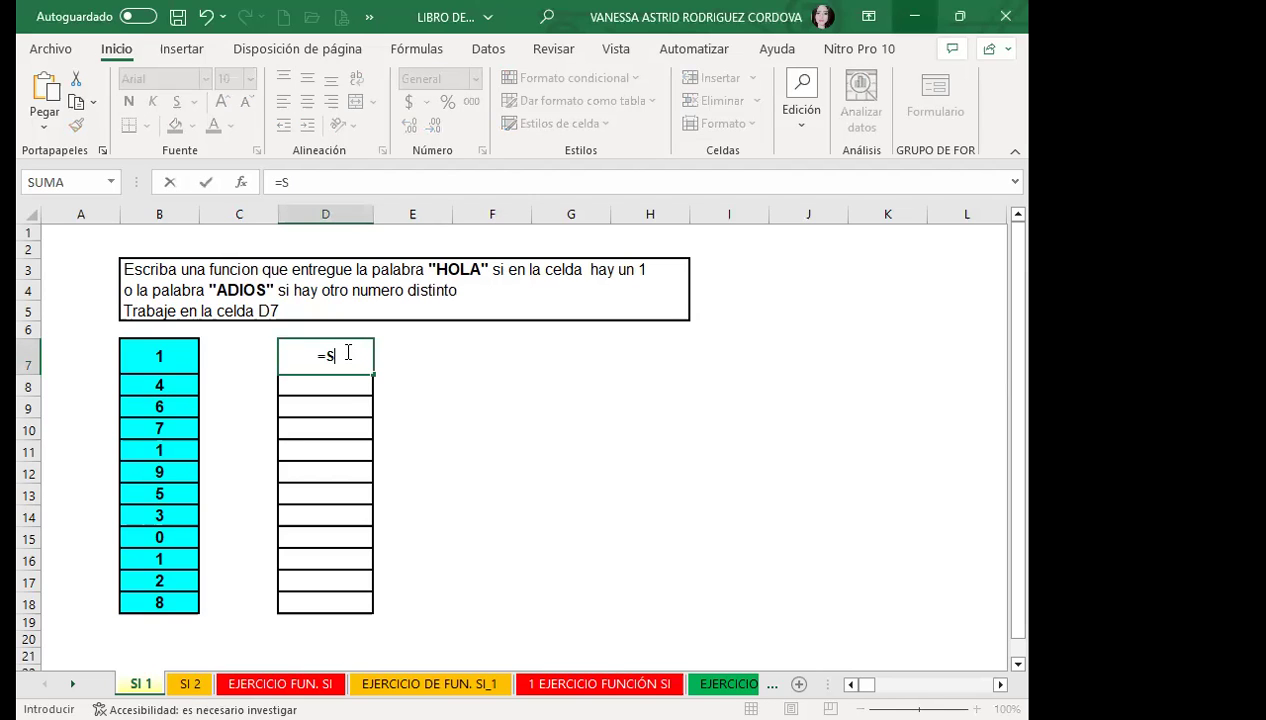
type("I")
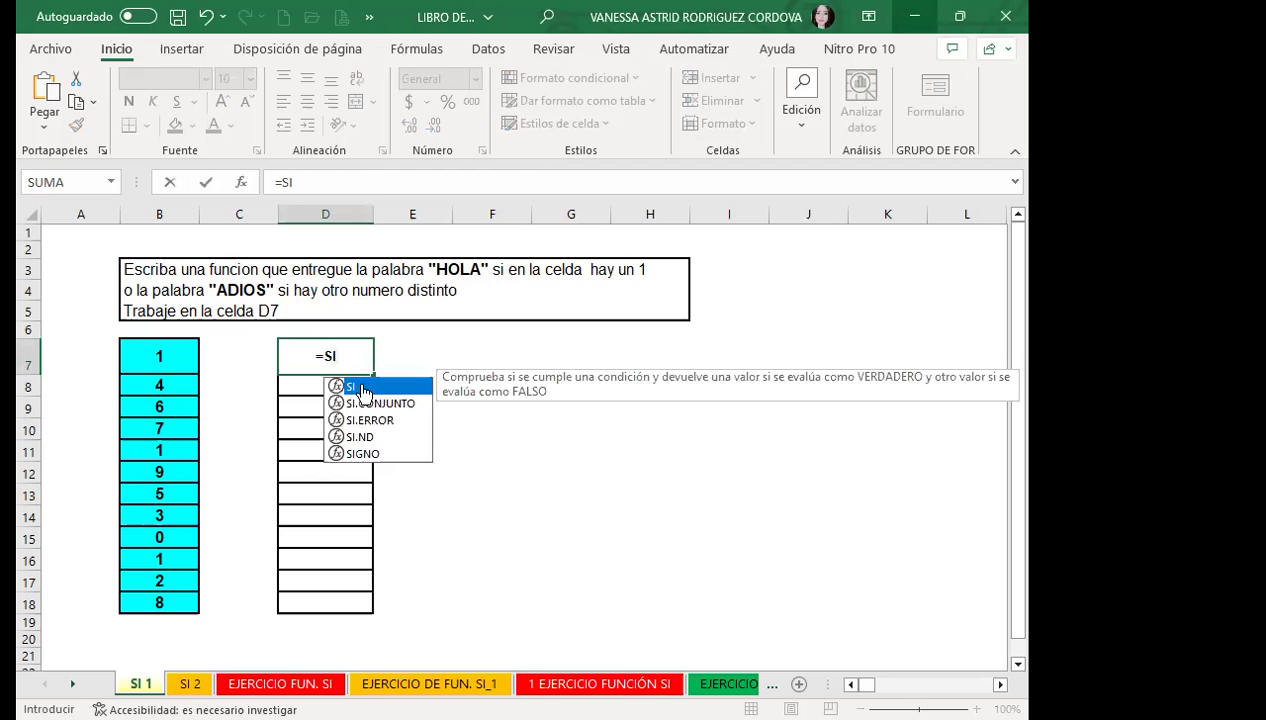
double_click(360, 388)
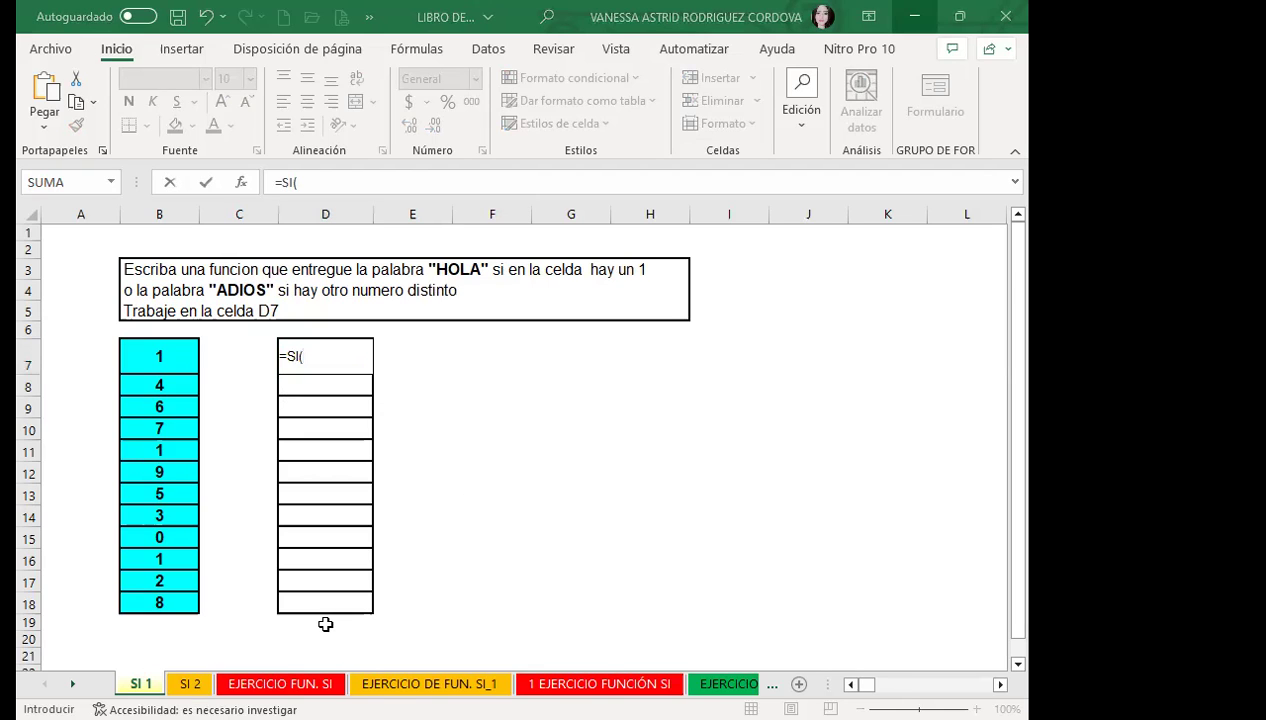
left_click(318, 352)
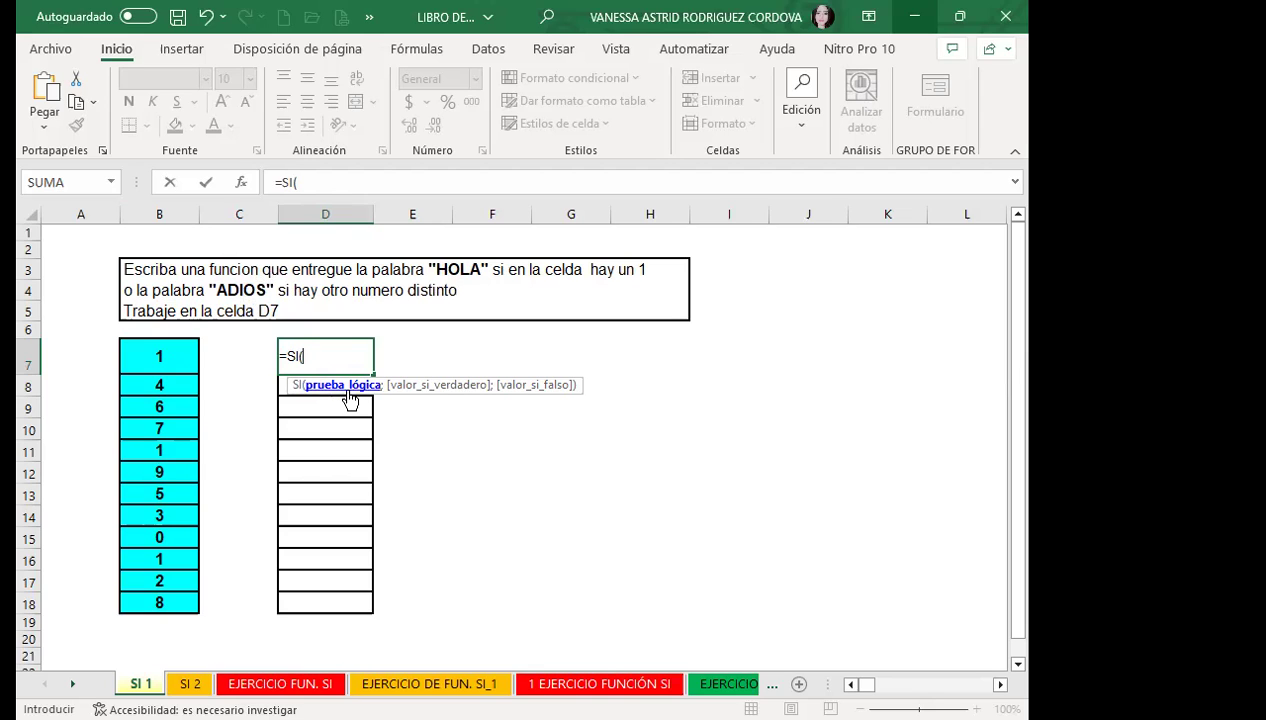
left_click(173, 357)
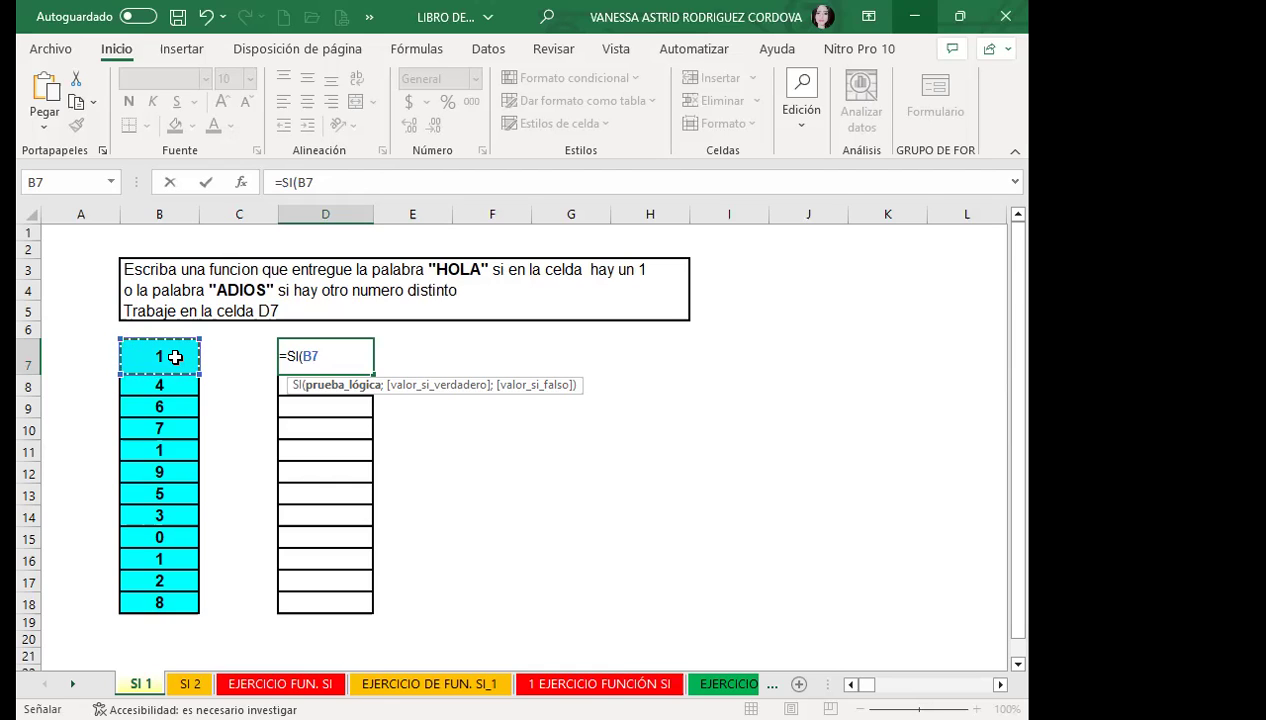
type("=1")
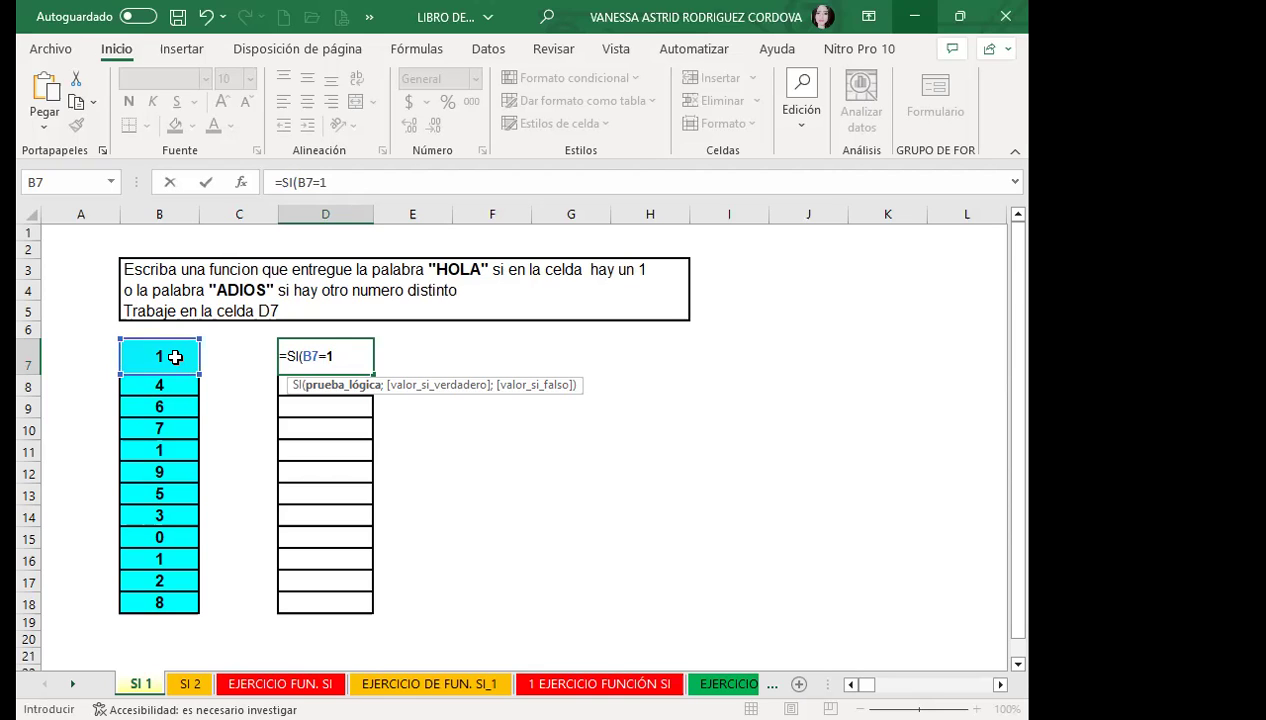
type(";")
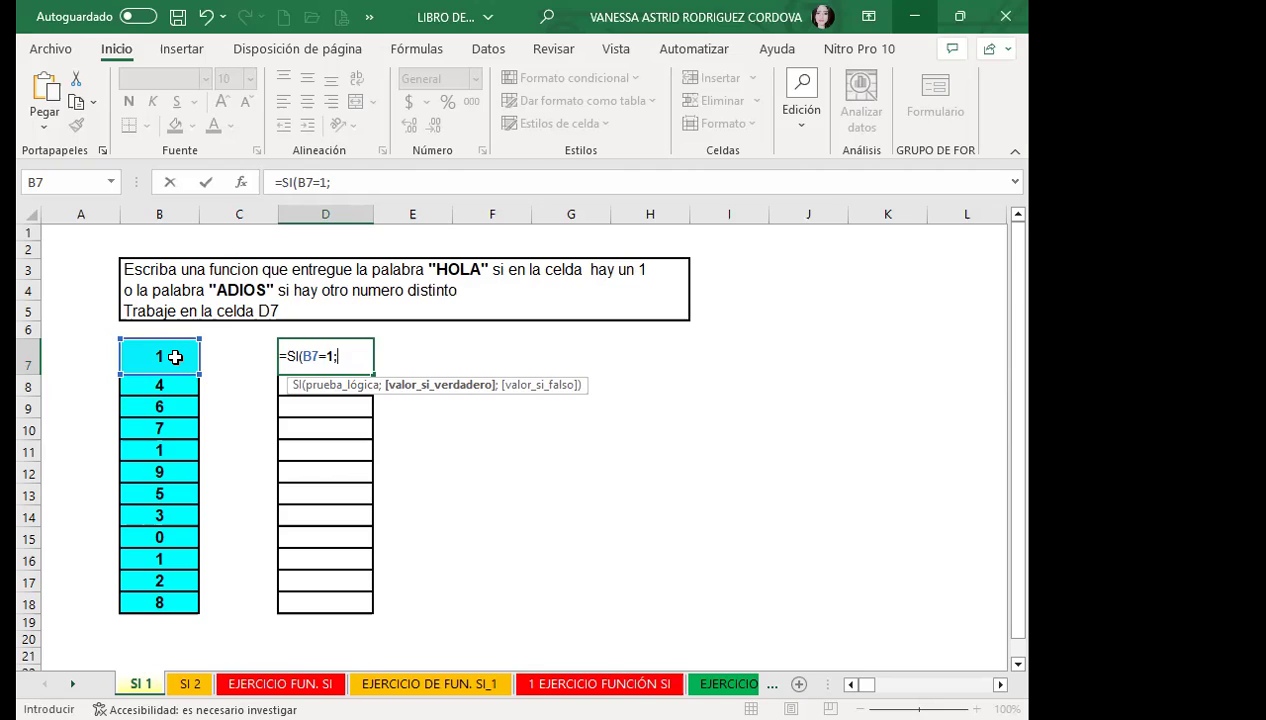
type("\"HOLA")
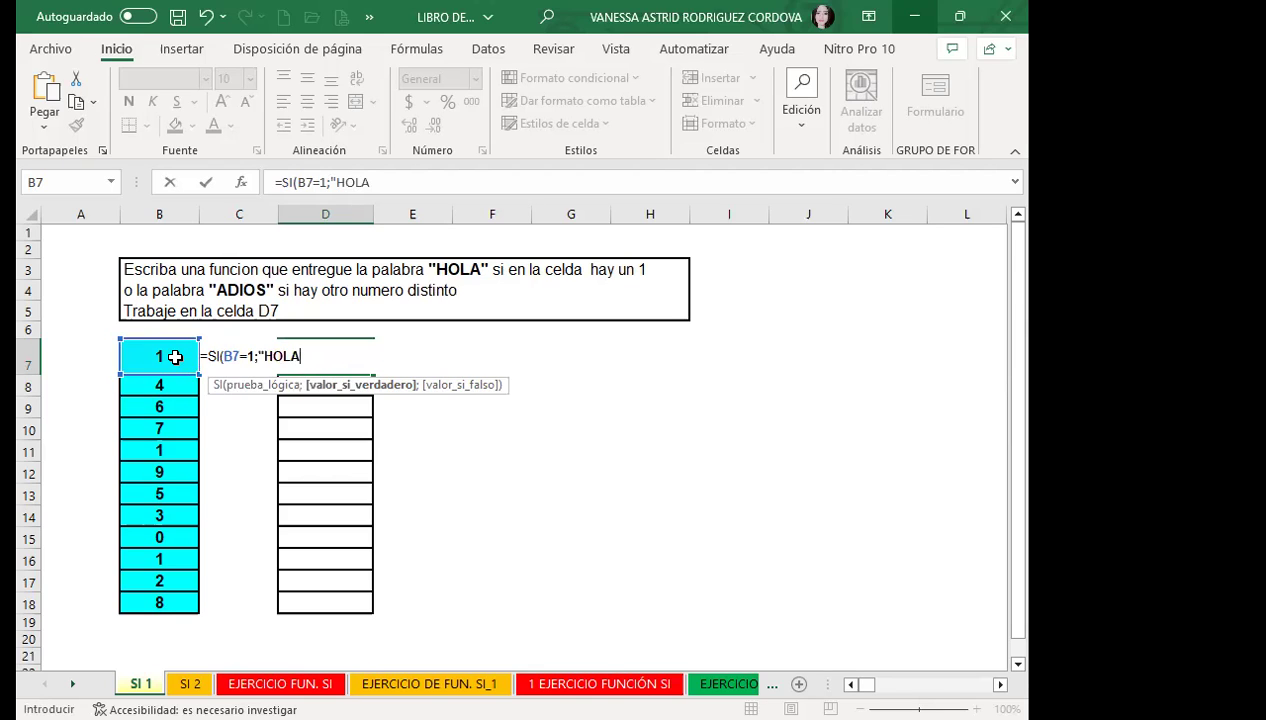
type("\"")
type(";")
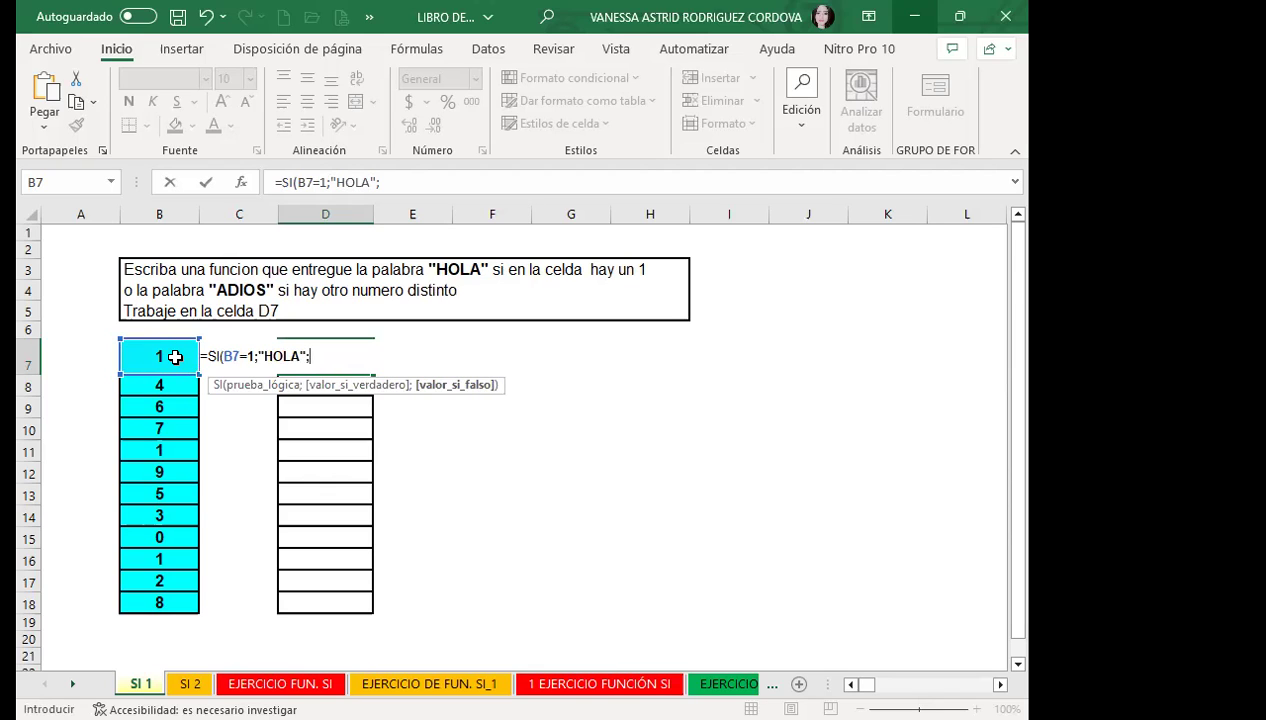
type("\"ADIOS")
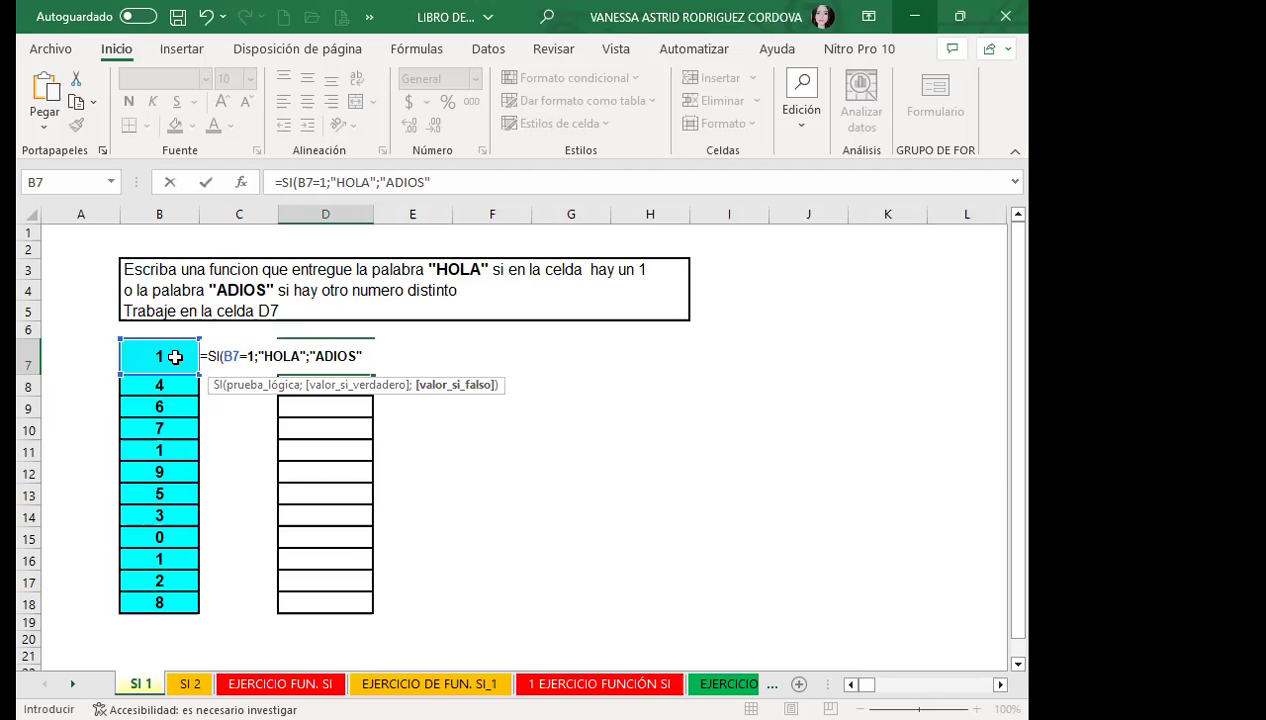
key("Return")
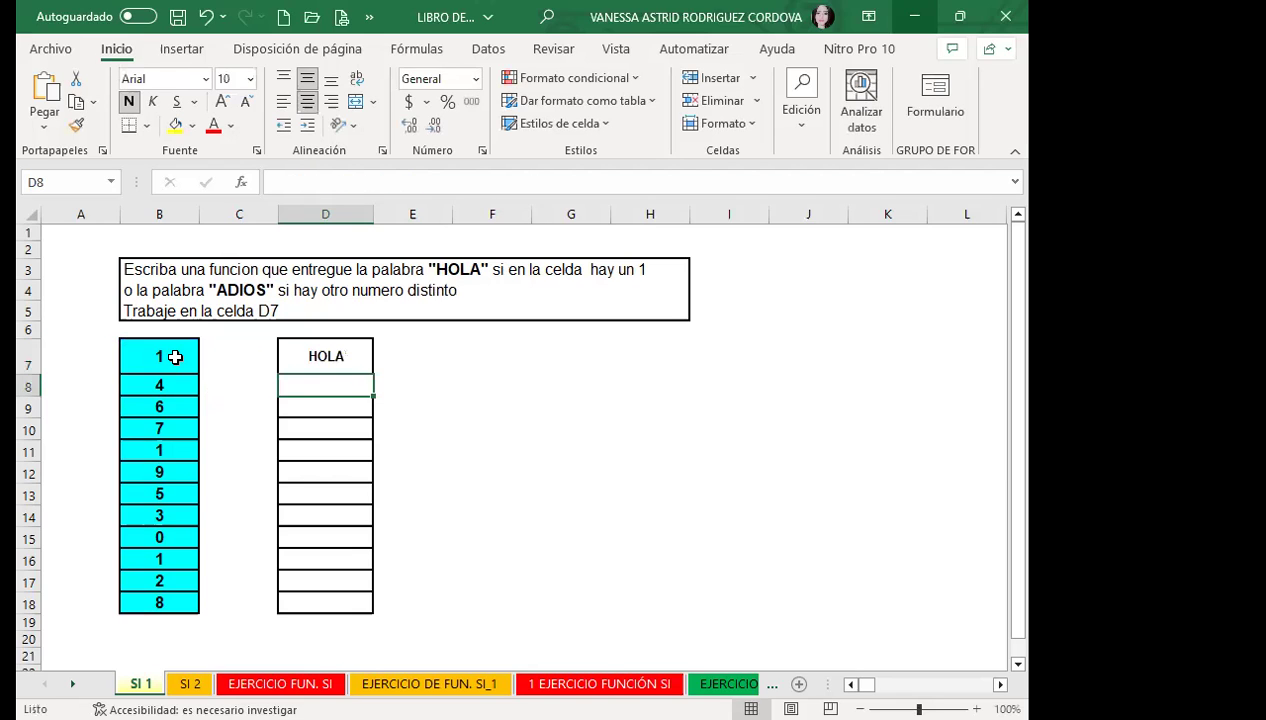
Fill D7's SI formula down to D18 and check the copied formulas in D8 and D11.
left_click(348, 356)
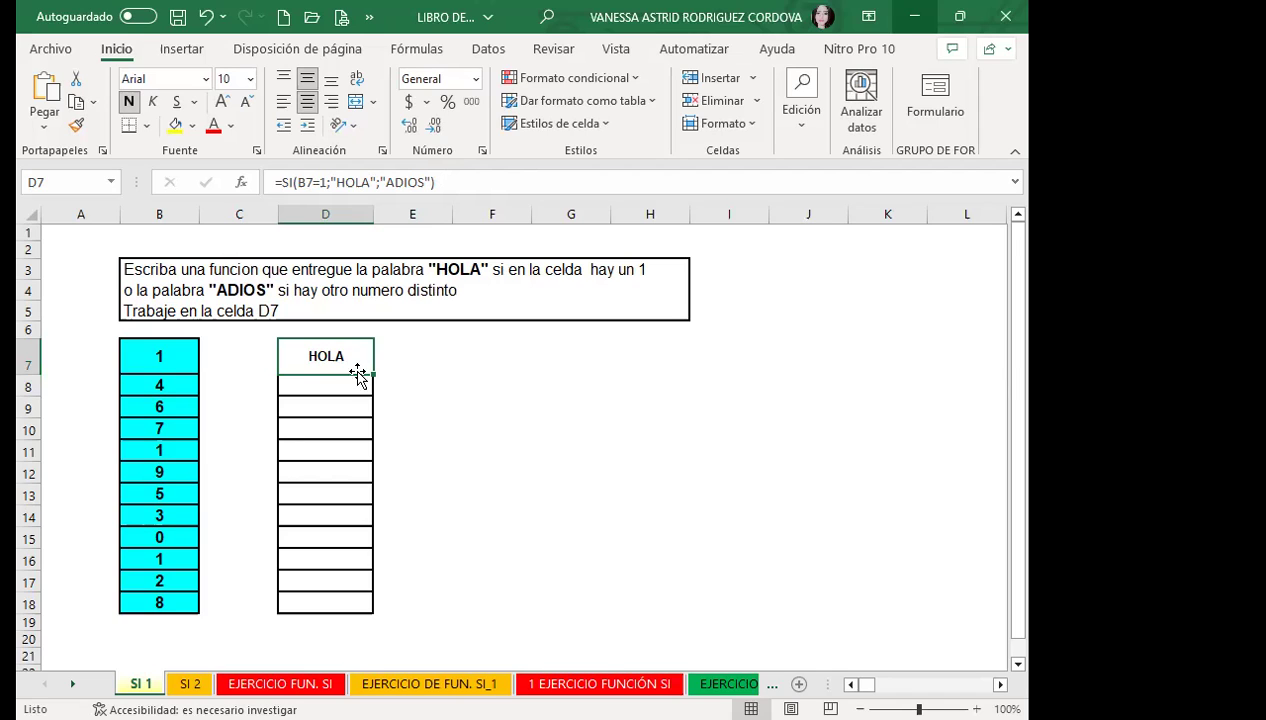
left_click_drag(373, 374, 366, 608)
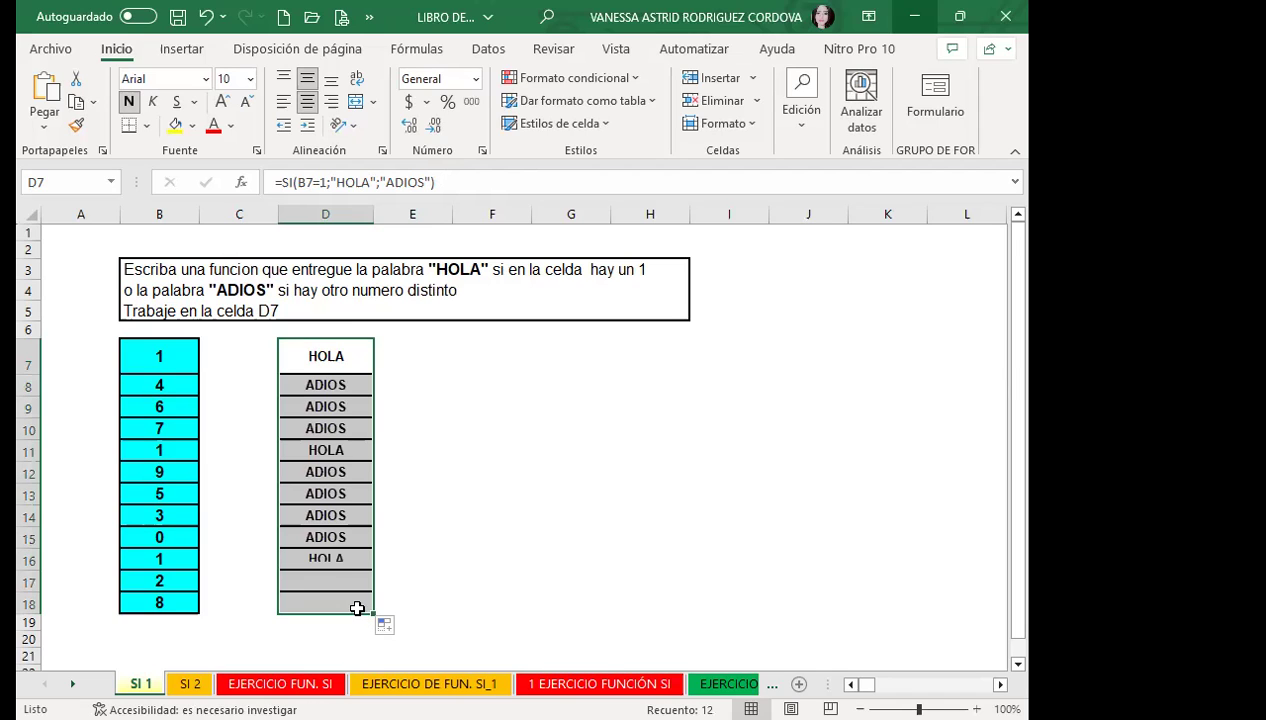
left_click(317, 387)
left_click(272, 447)
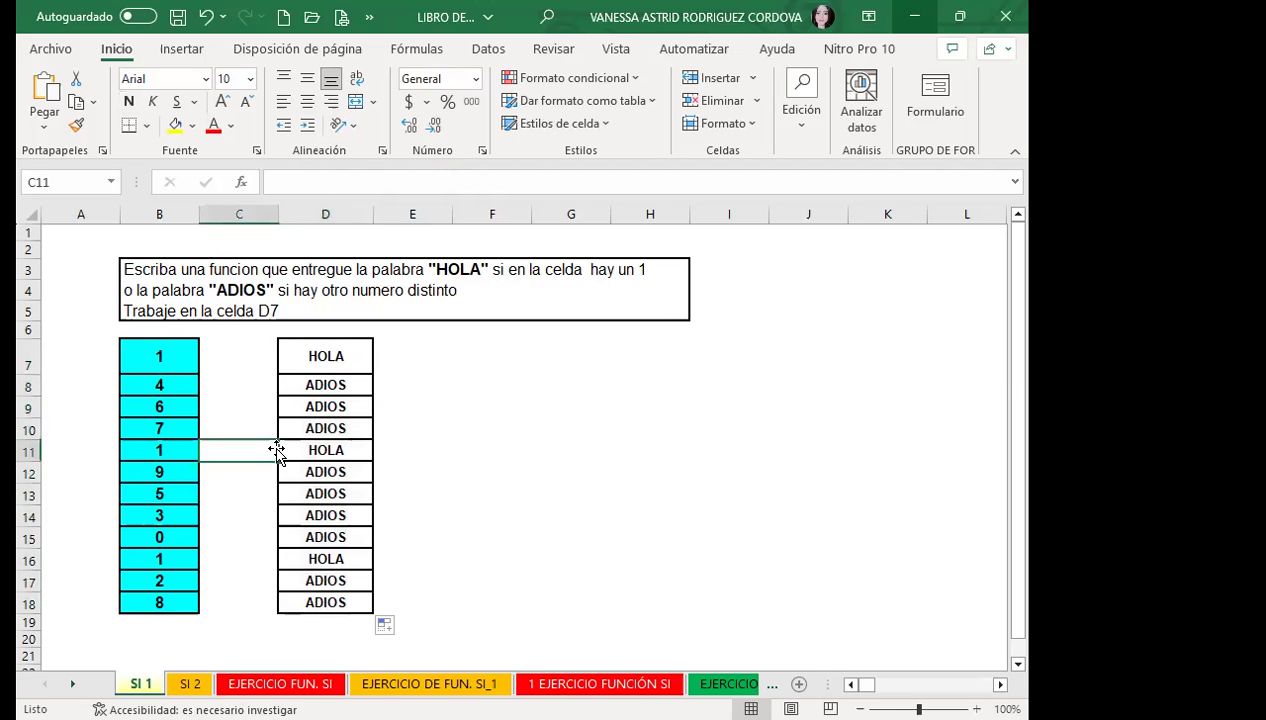
left_click(302, 446)
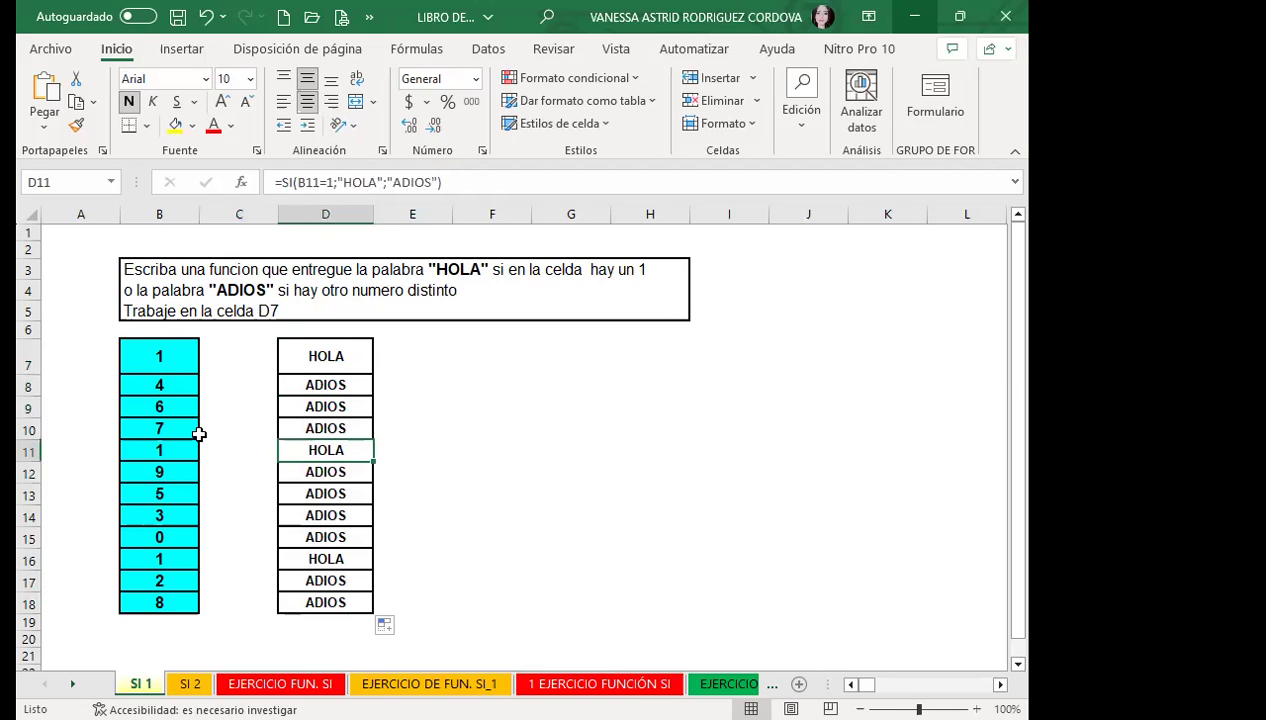
left_click(329, 363)
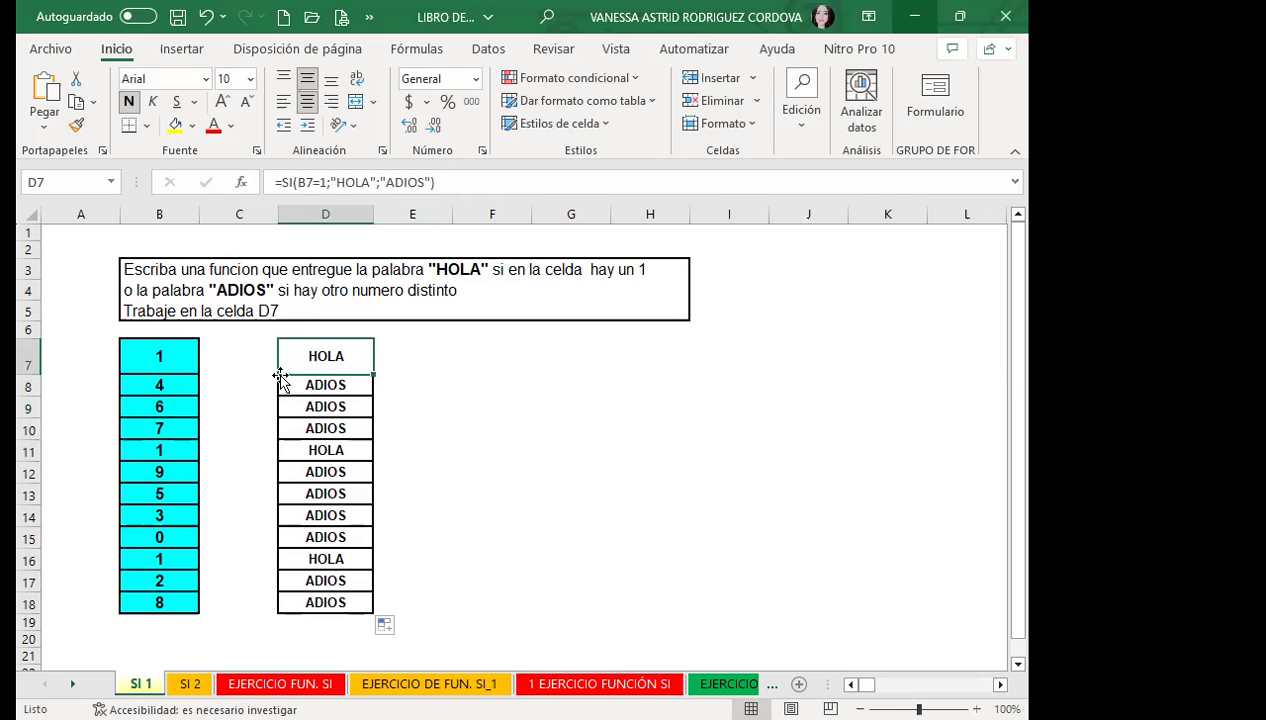
left_click(173, 361)
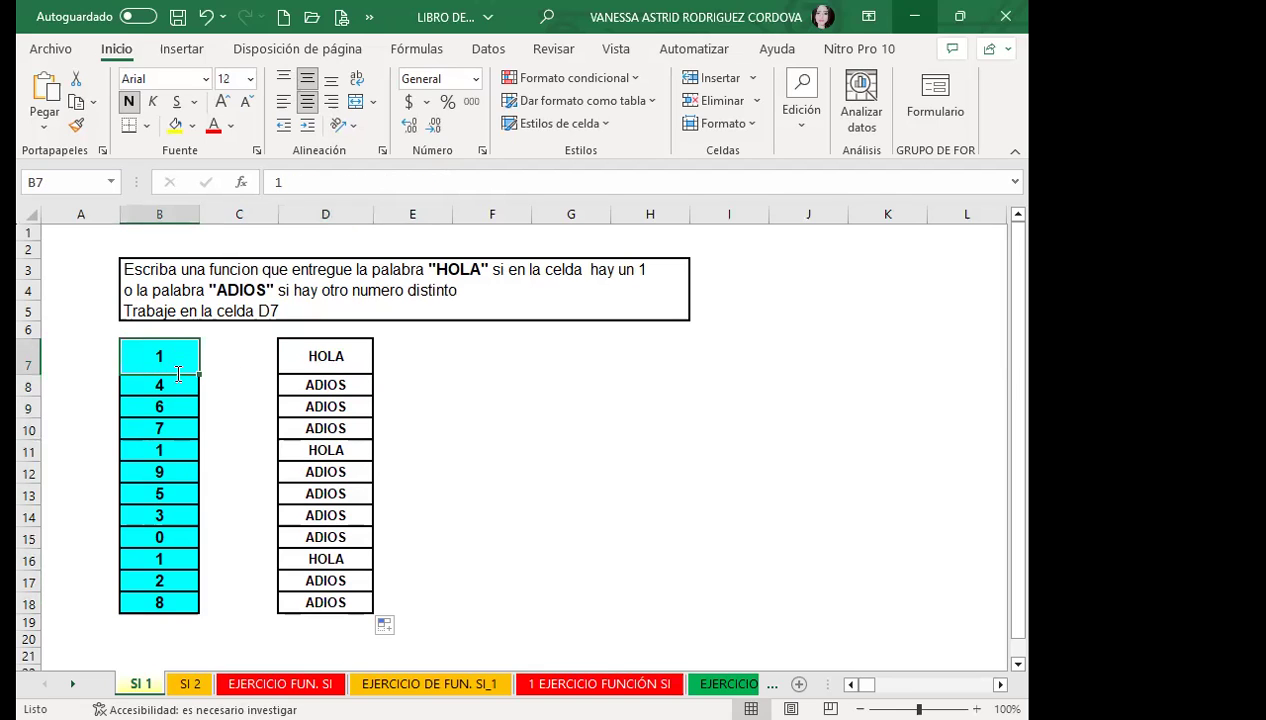
Enter 3 in B7 so D7 turns to ADIOS, then show D7's formula in edit mode.
type("3")
key("Return")
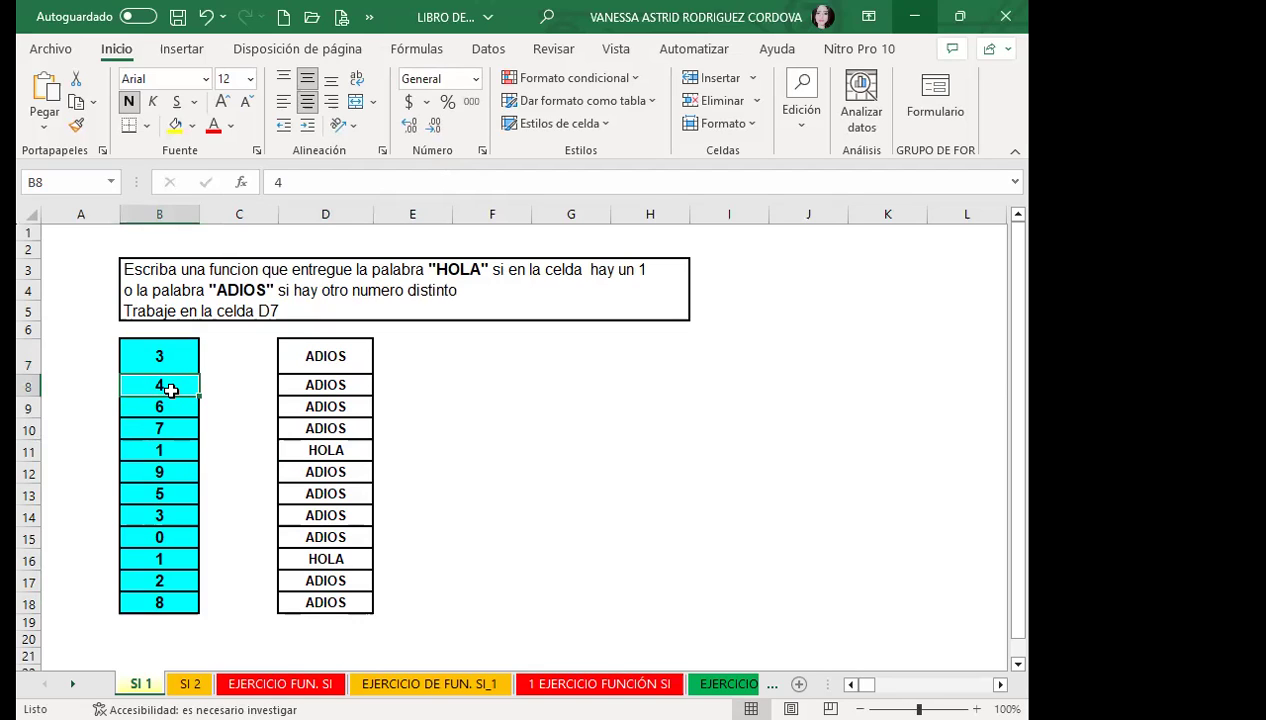
left_click(299, 343)
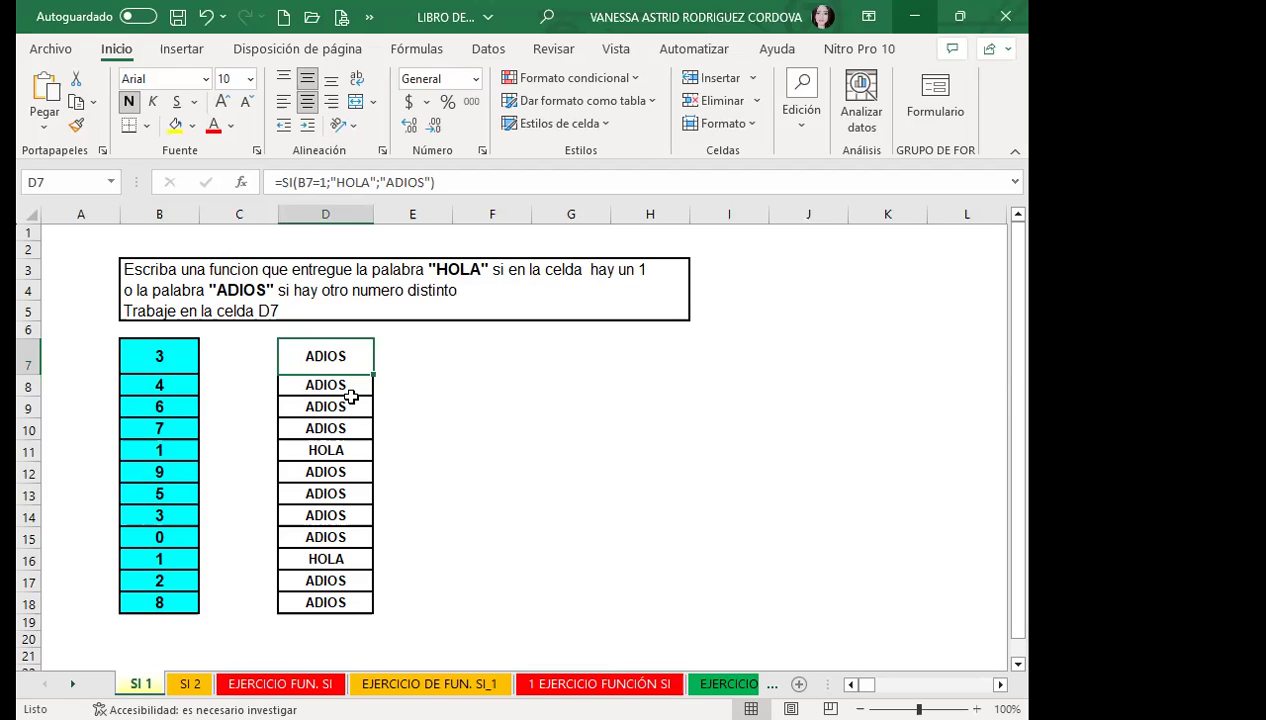
double_click(352, 345)
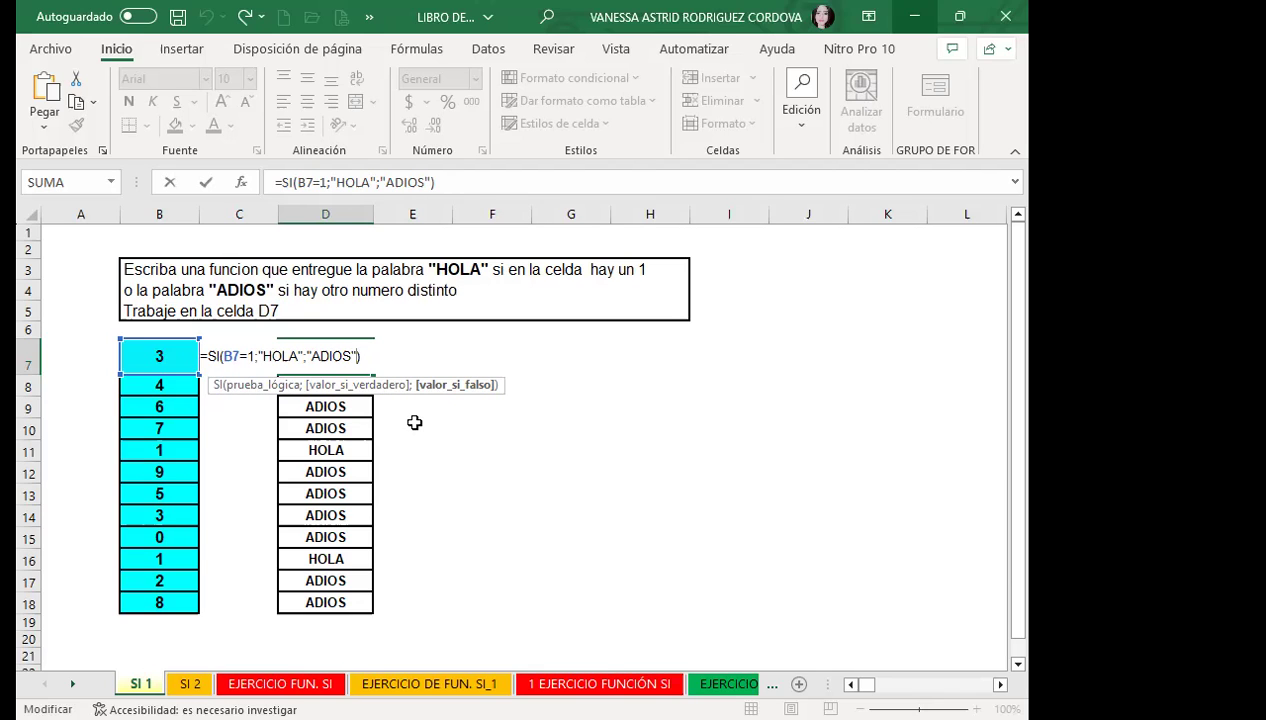
Commit =SI(B7=1;"HOLA";"ADIOS") in D7 and inspect the copied formulas in D8 and D12.
left_click(361, 356)
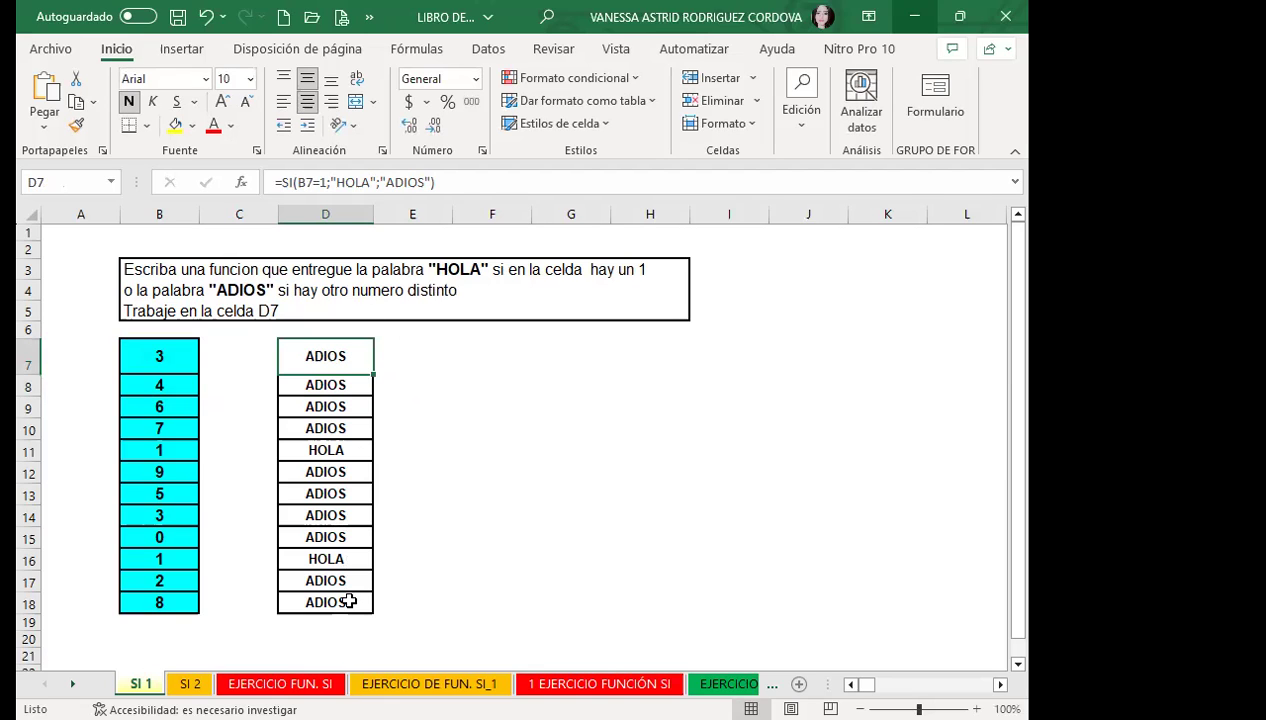
left_click(354, 387)
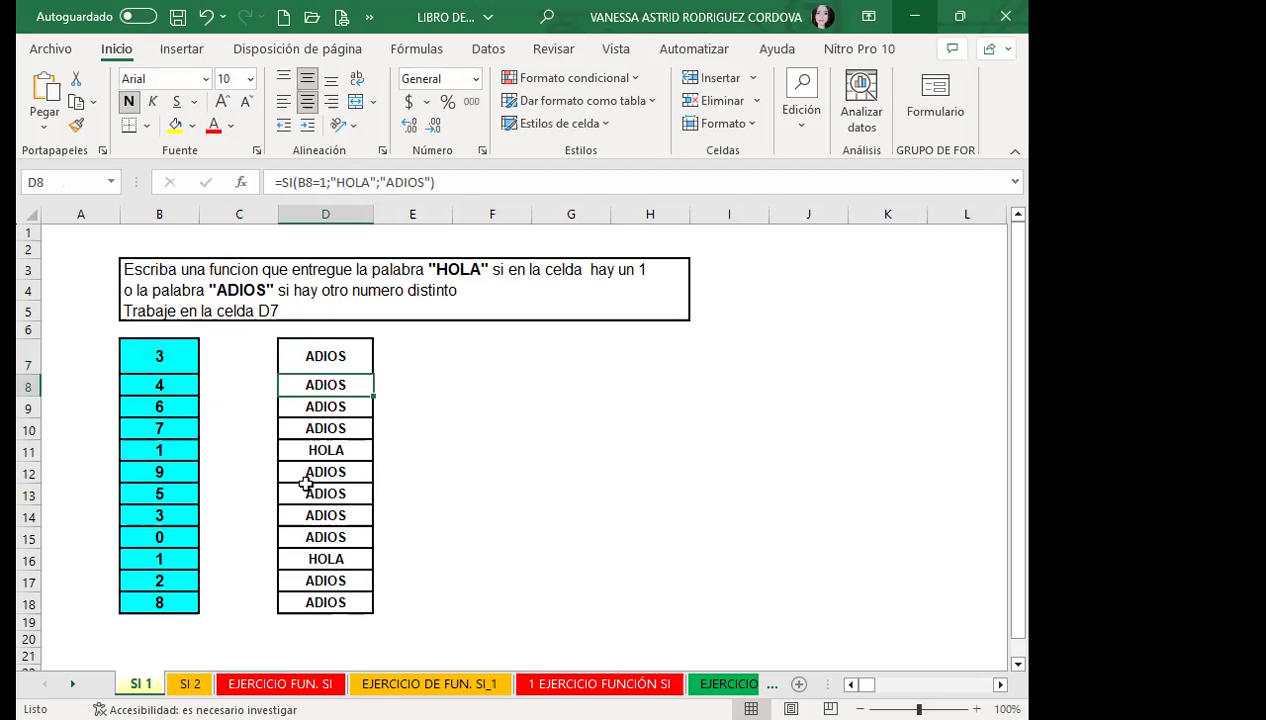
left_click(310, 476)
left_click(325, 381)
left_click(332, 360)
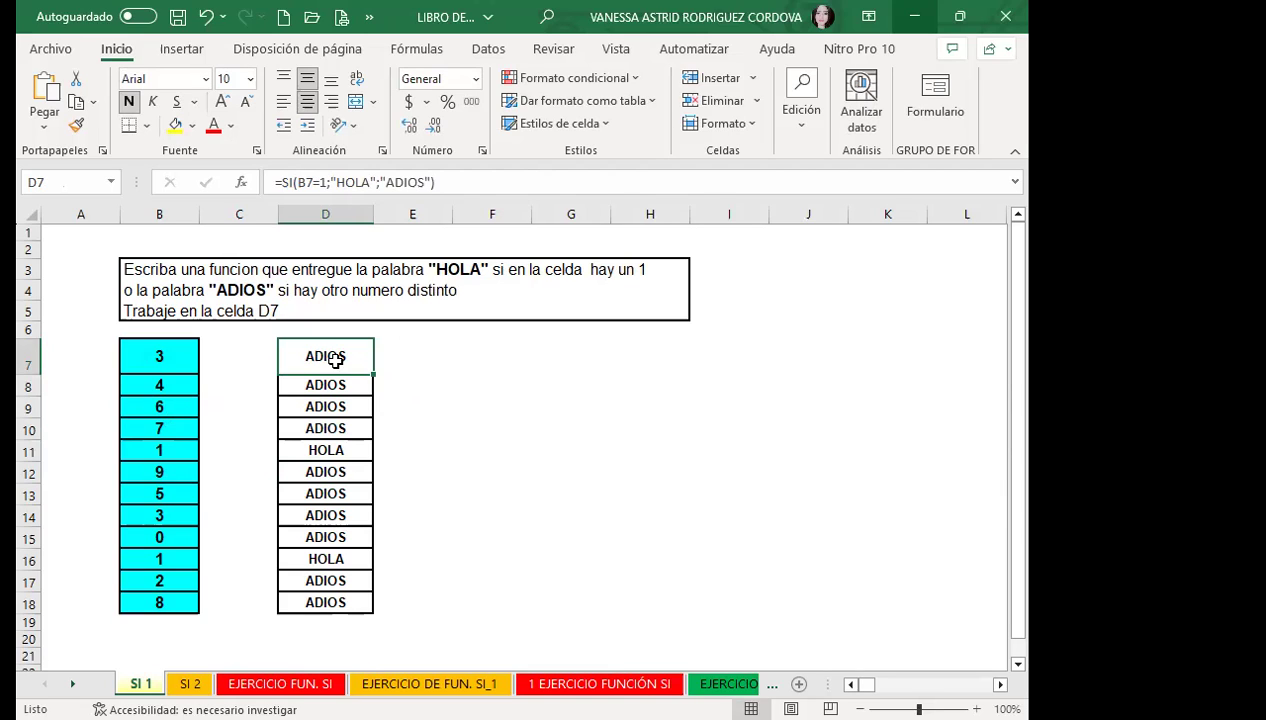
Step through the D8–D11 formulas, then re-confirm the D7 formula.
key("Down")
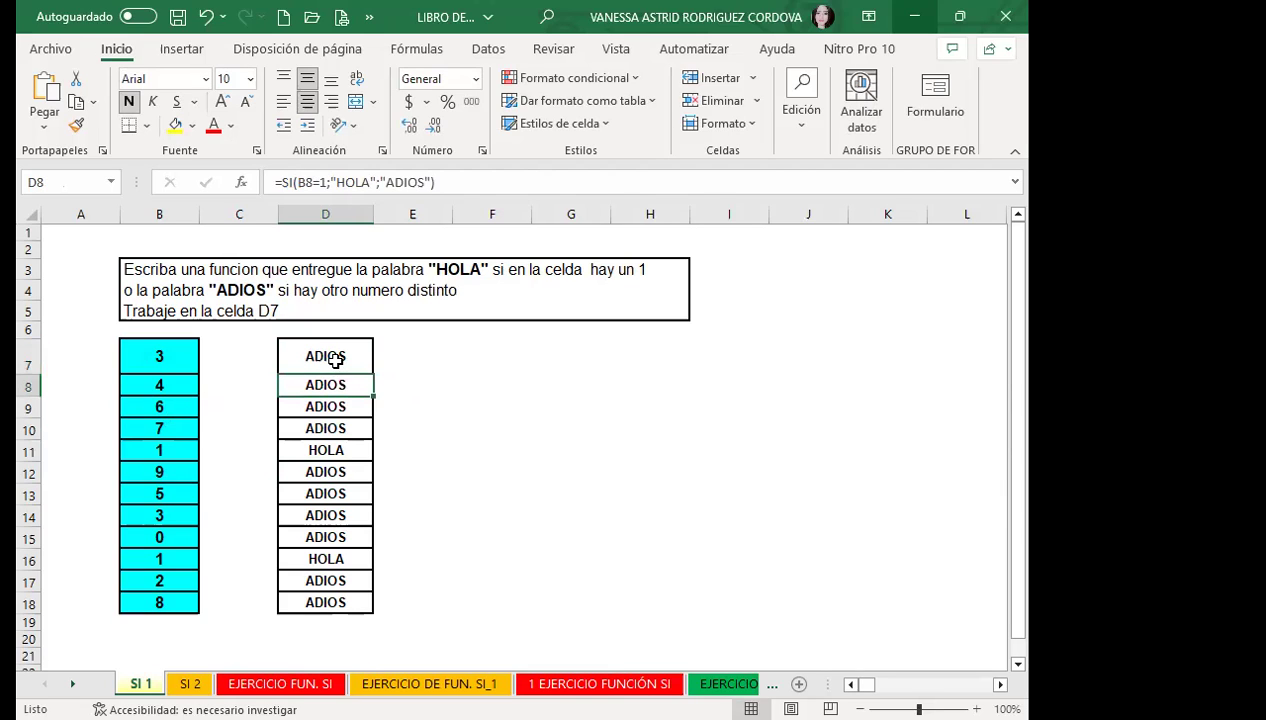
key("Down")
key("Down")
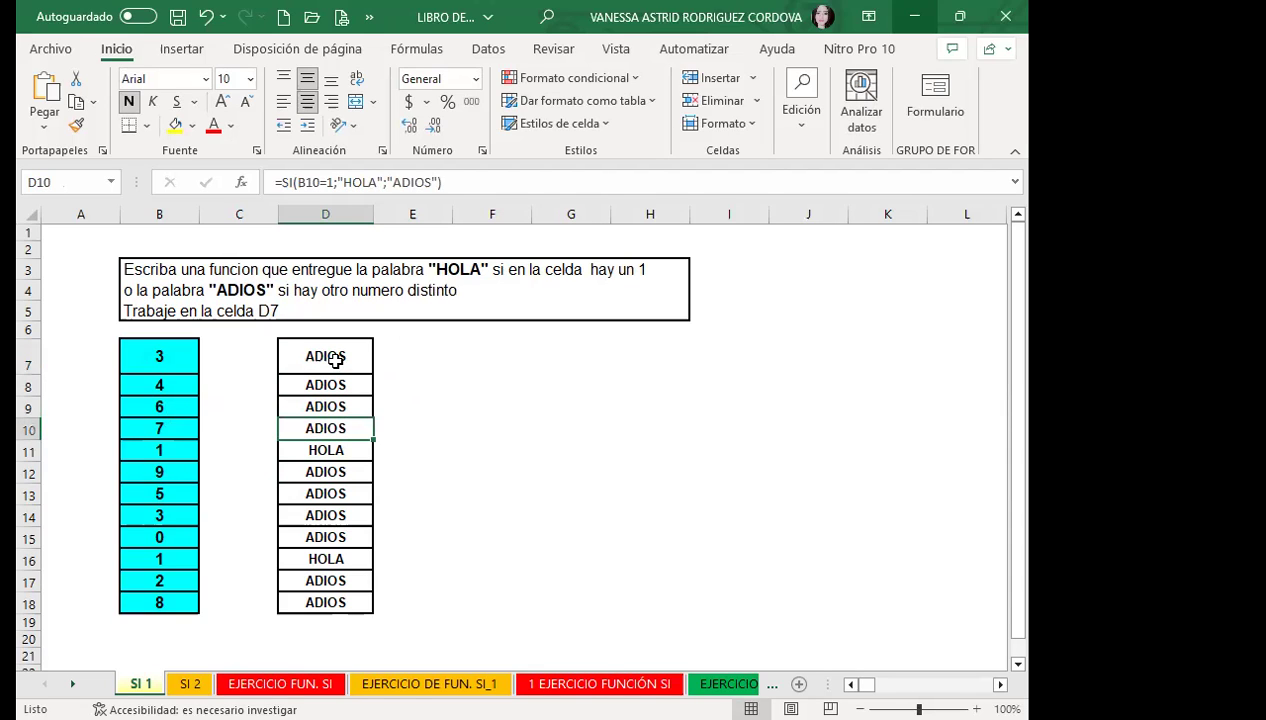
key("Down")
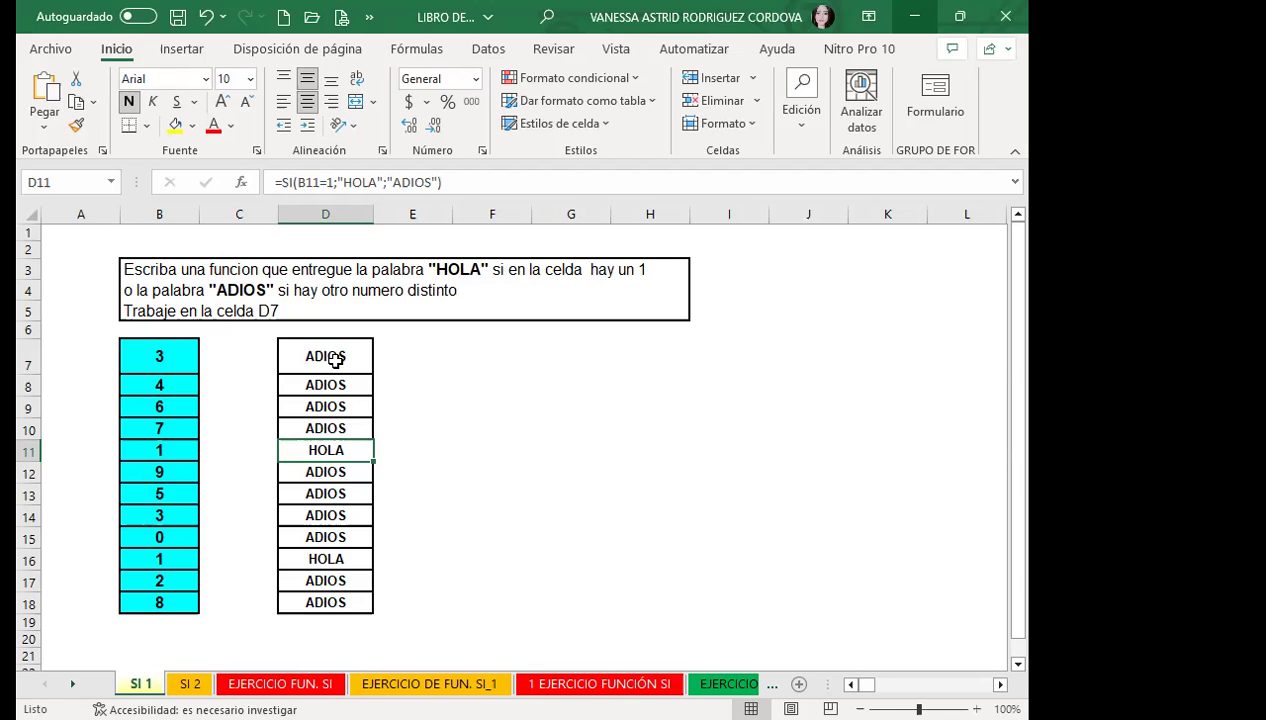
key("Up")
key("Up")
key("Up")
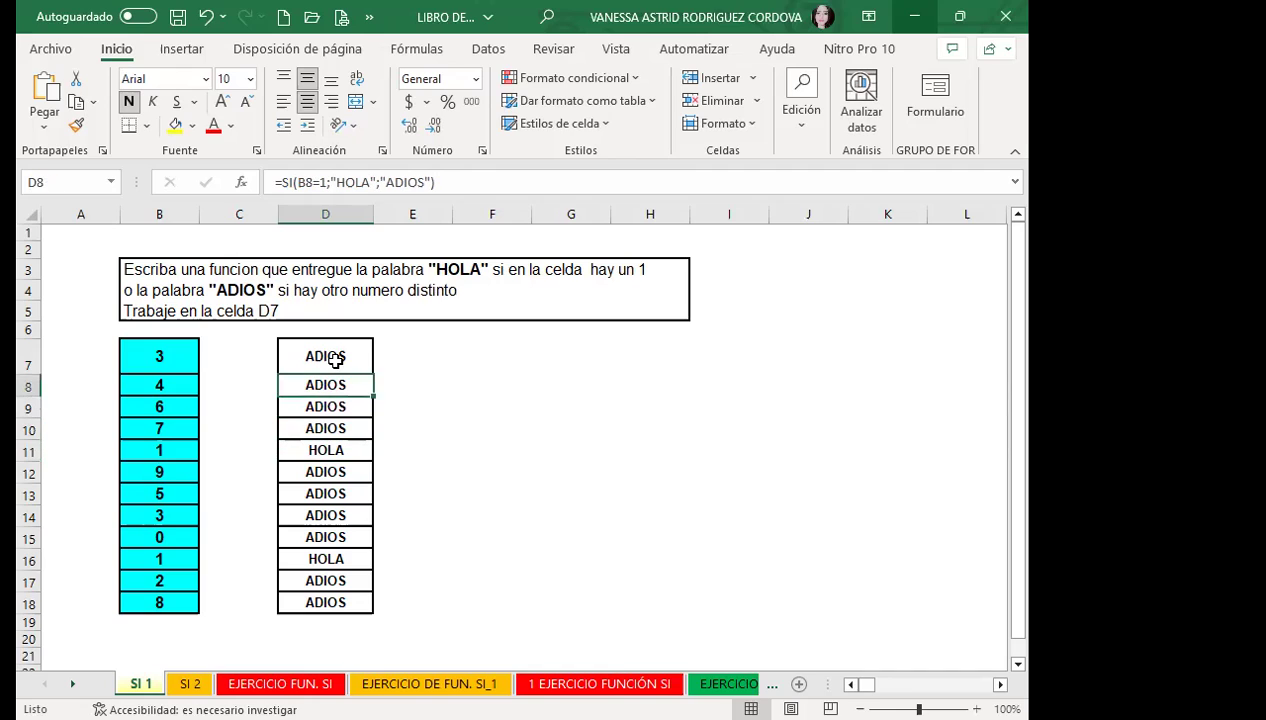
key("Up")
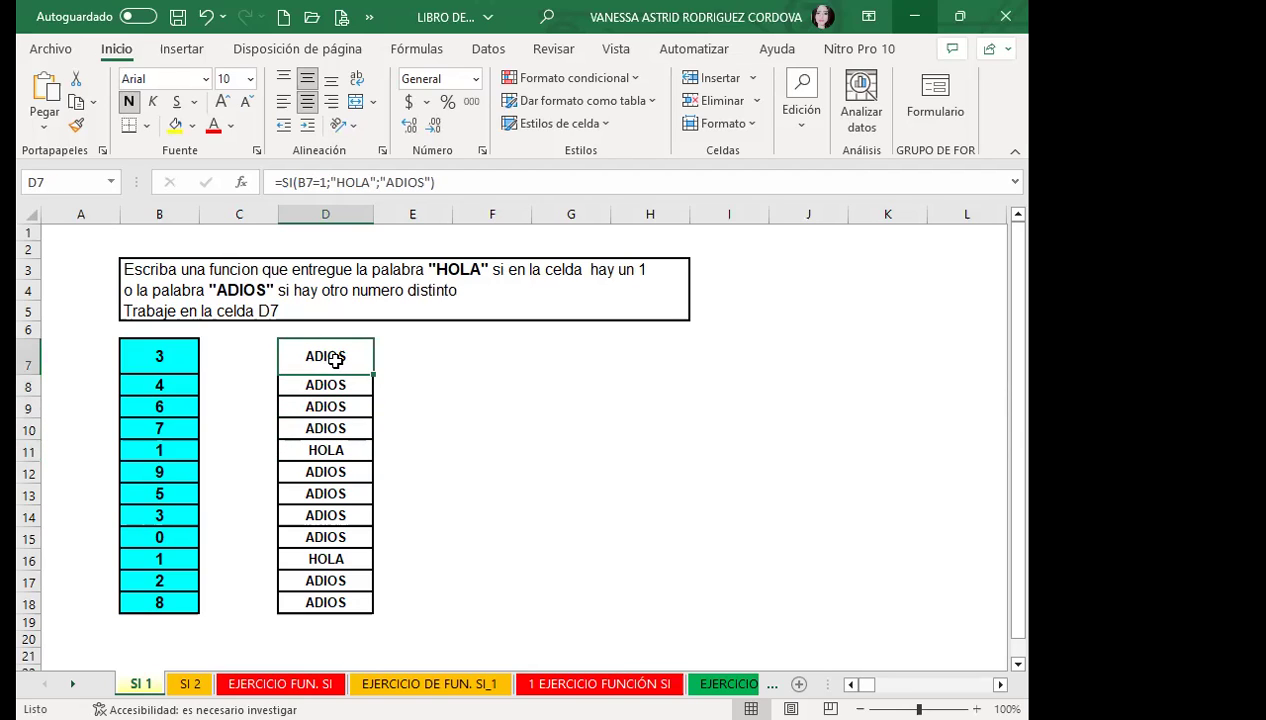
left_click(451, 182)
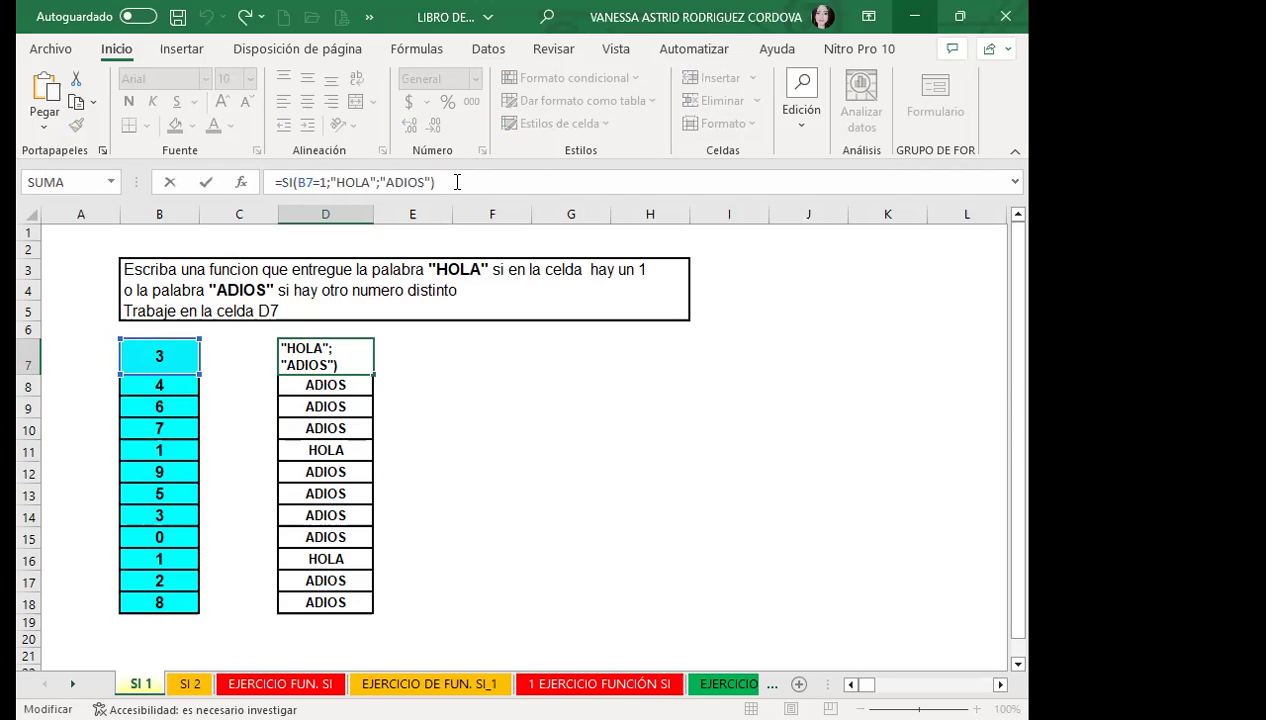
key("Return")
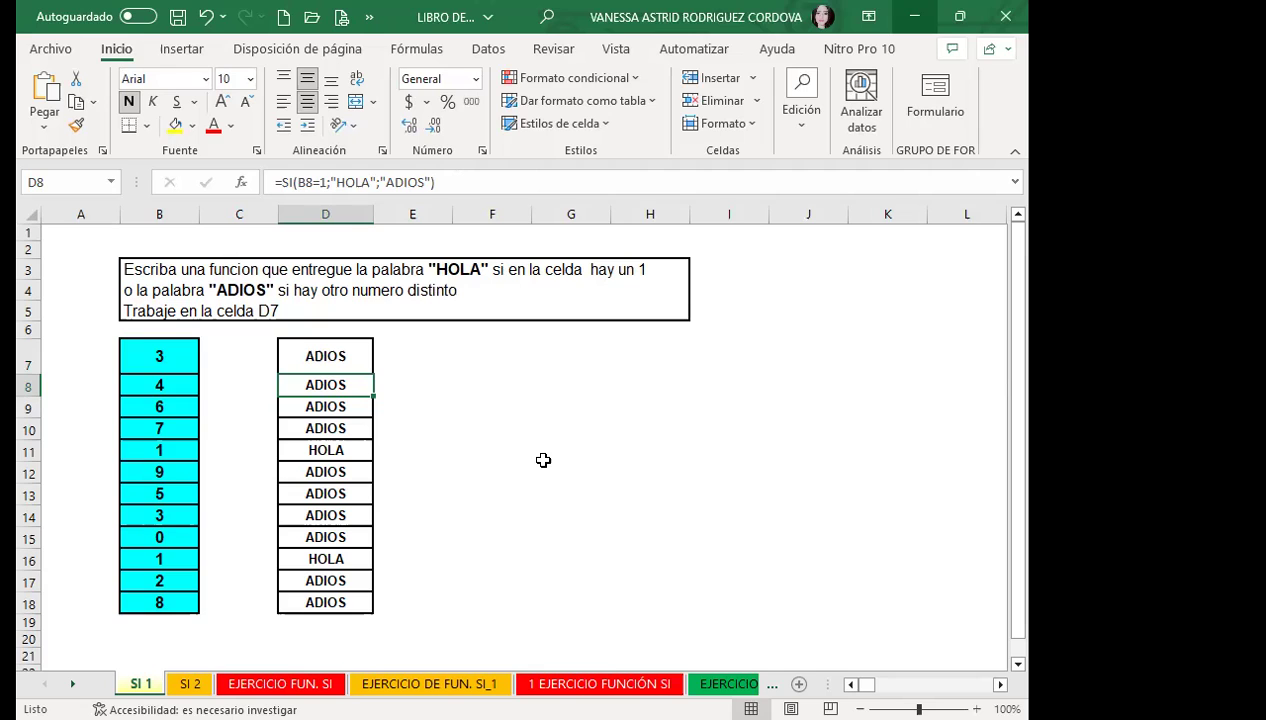
Move to the SI 2 sheet, where values of 5 or more should show POSITIVO.
scroll(310, 622, "down", 1)
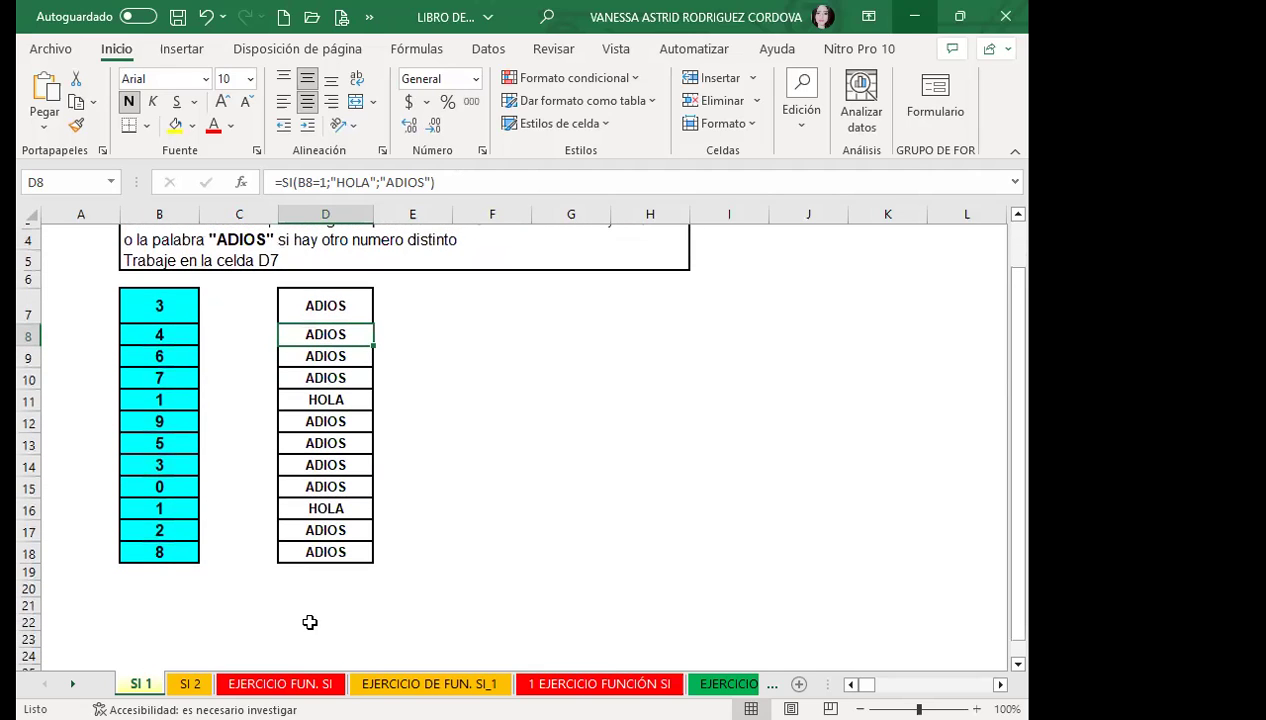
key("ctrl+Page_Down")
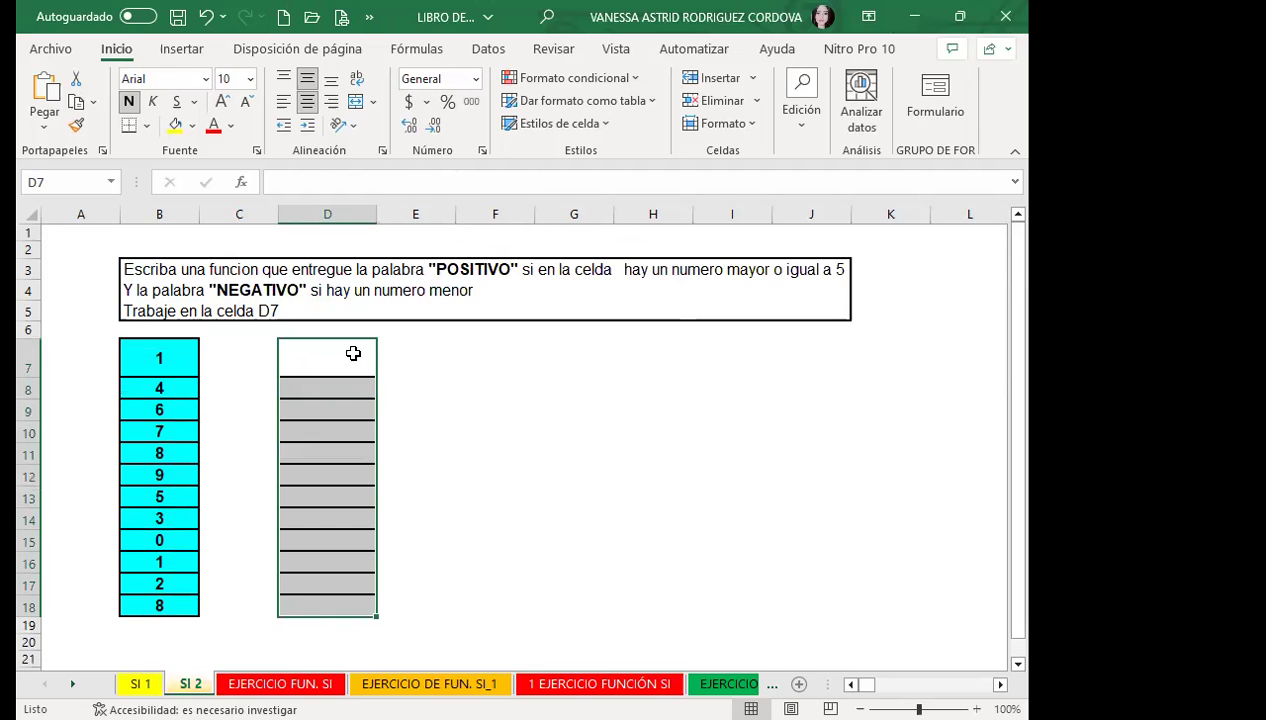
left_click(353, 353)
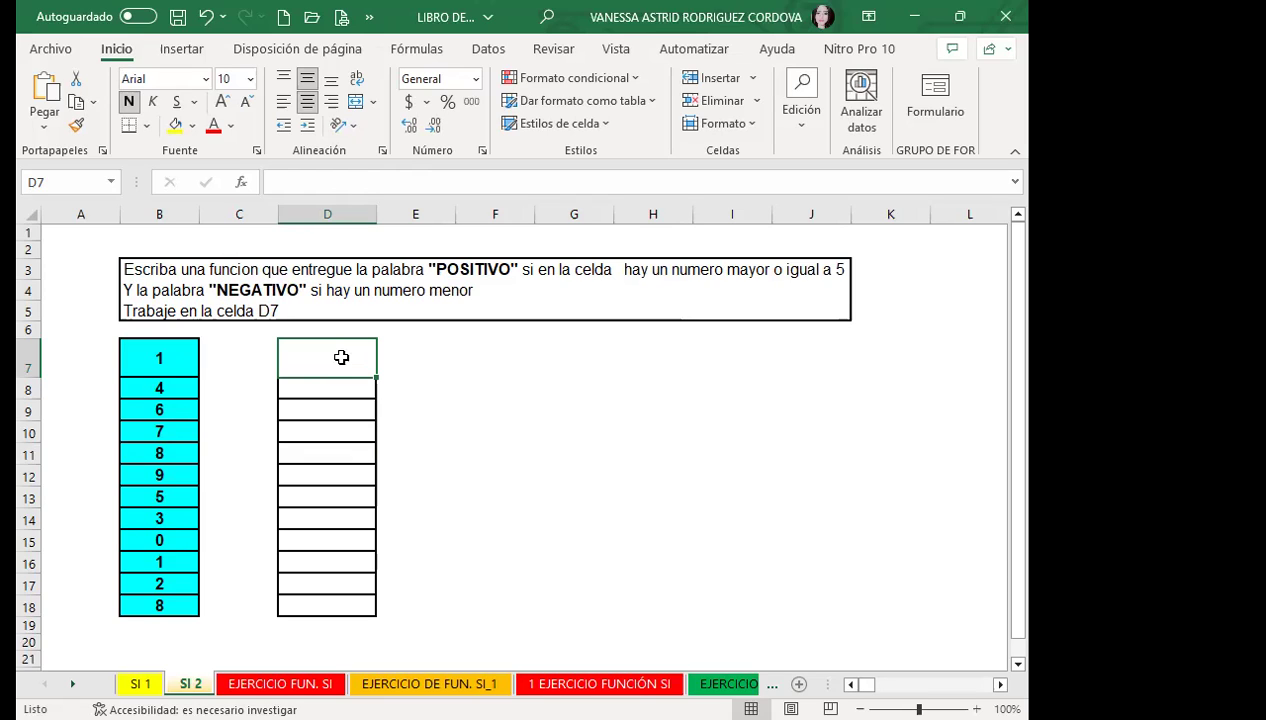
Start =SI( in D7 from the autocomplete list and reference B7 as the tested value.
type("SI")
key("BackSpace")
key("BackSpace")
type("=")
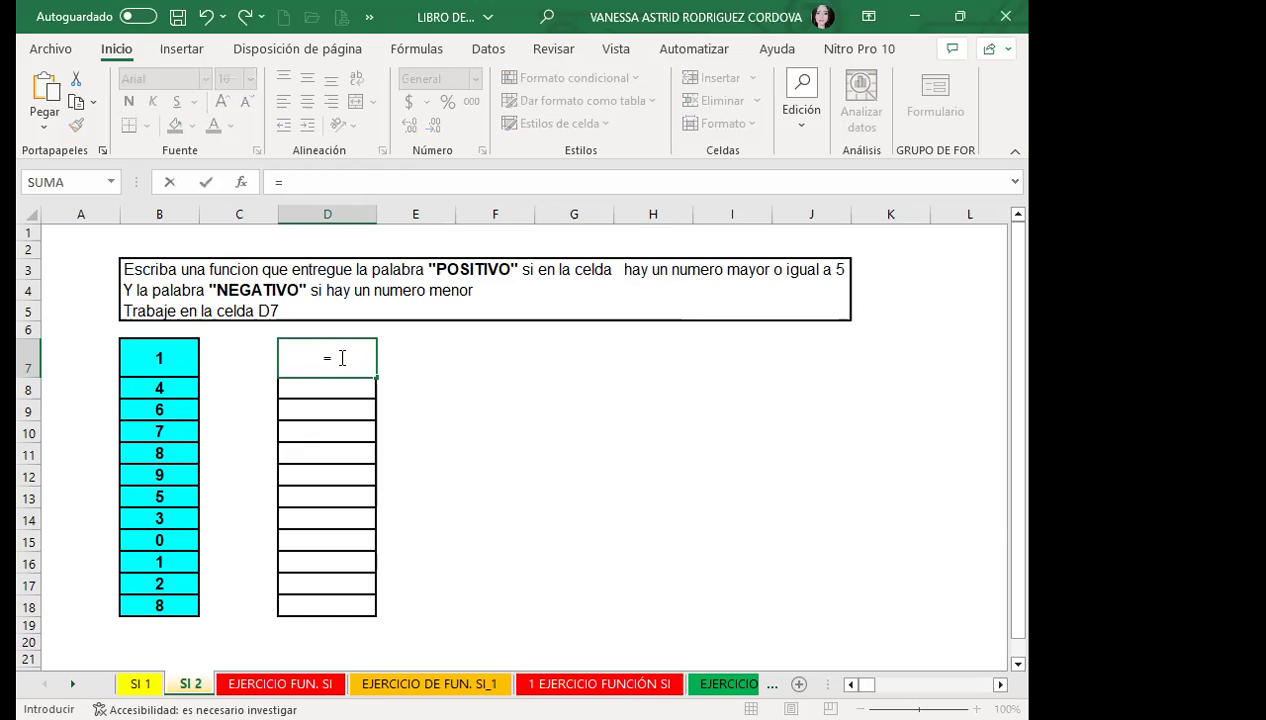
type("SI")
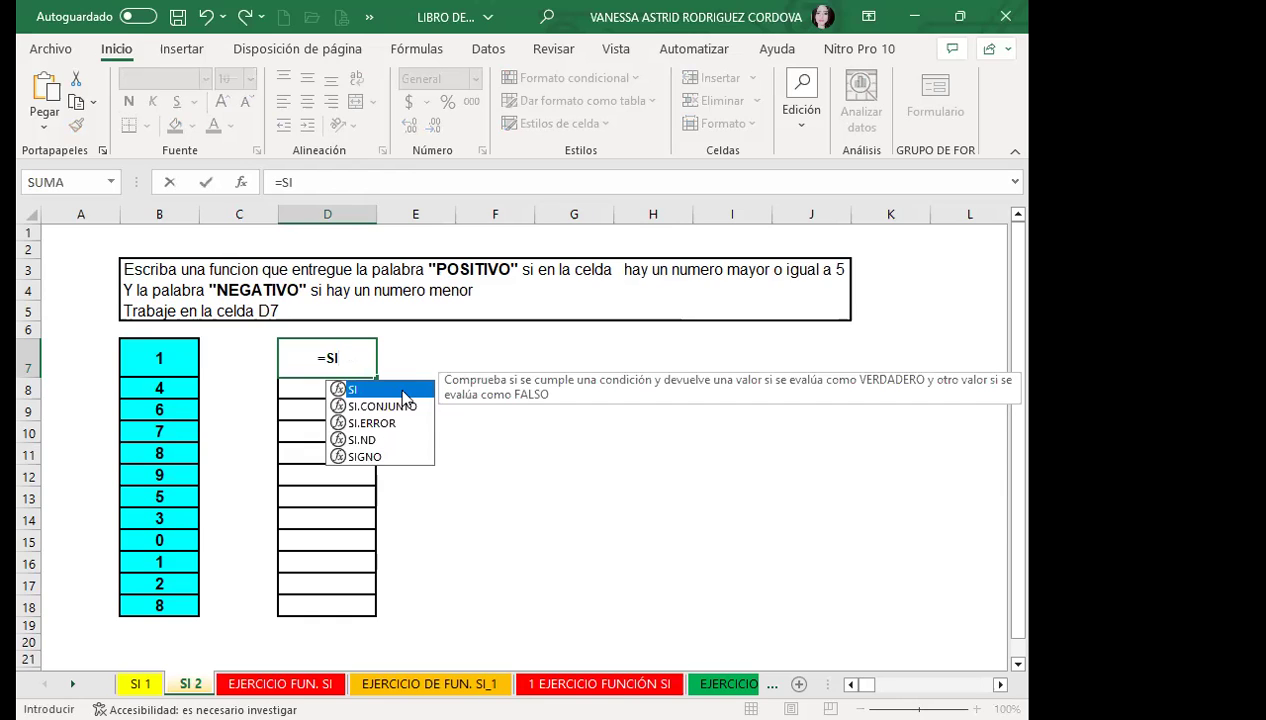
double_click(402, 391)
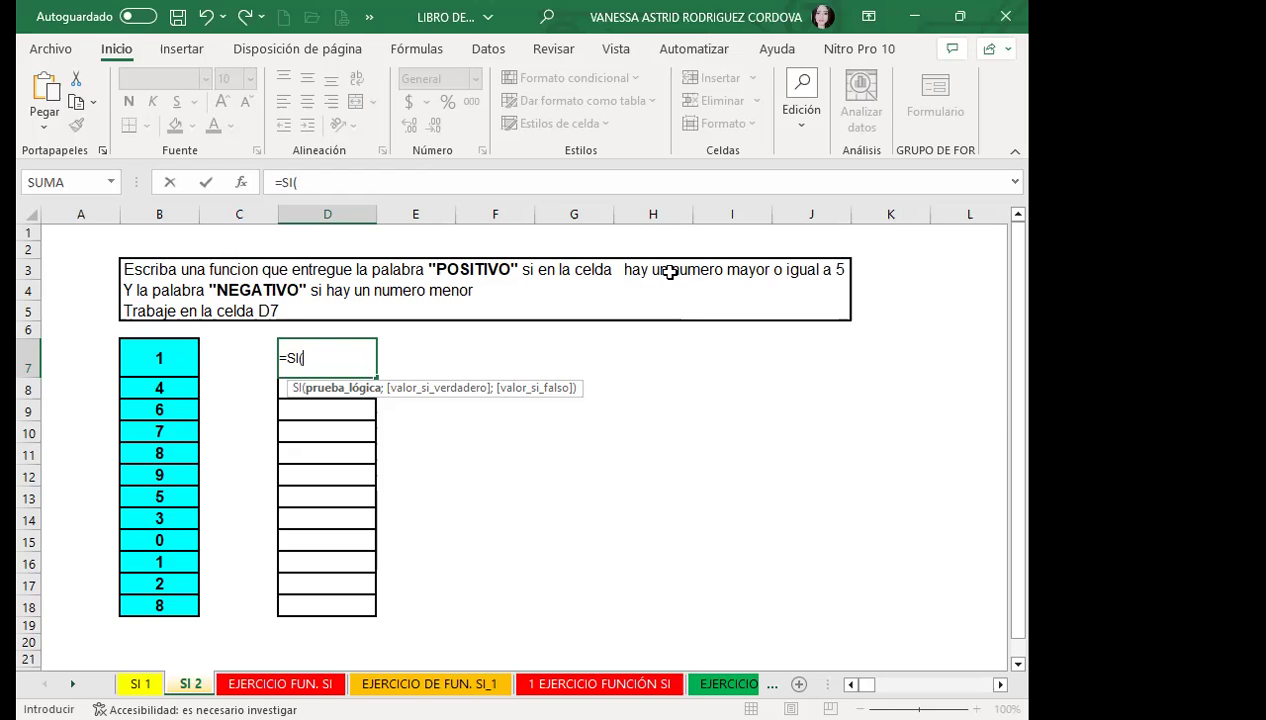
left_click(136, 350)
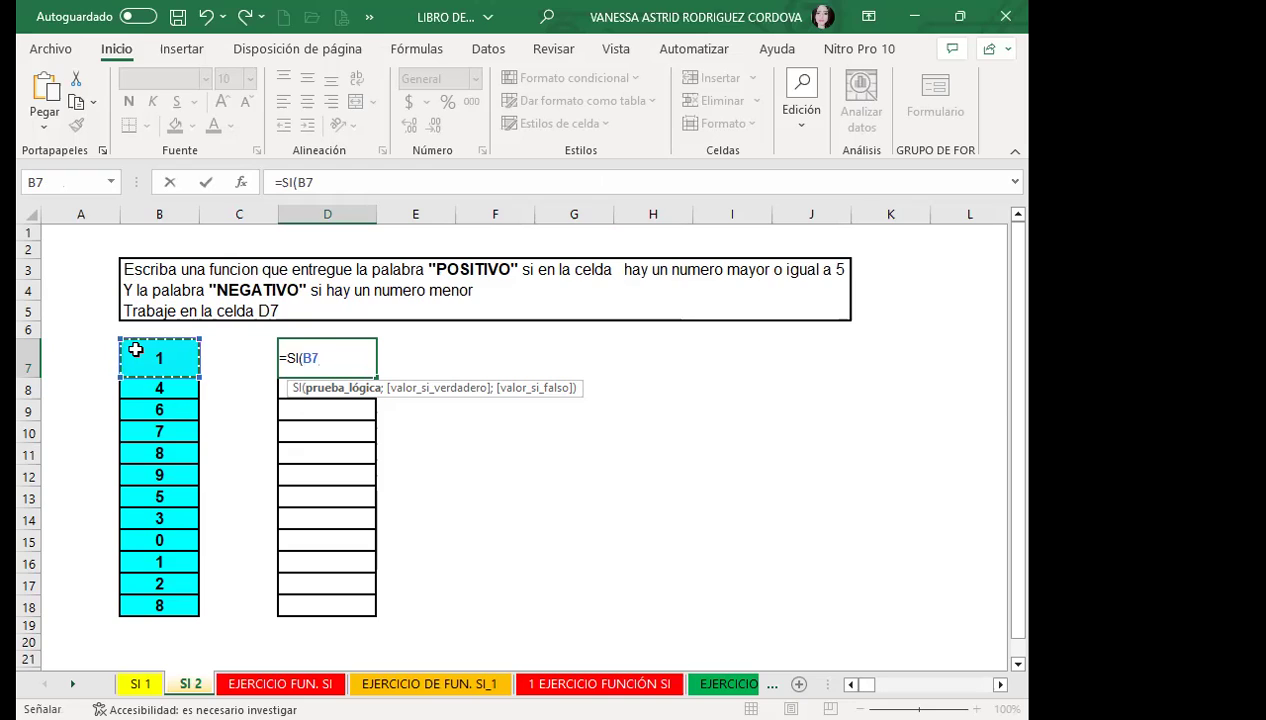
Add the test >=5 with results "POSITIVO" and "NEGATIVO" and commit the D7 formula.
type(">")
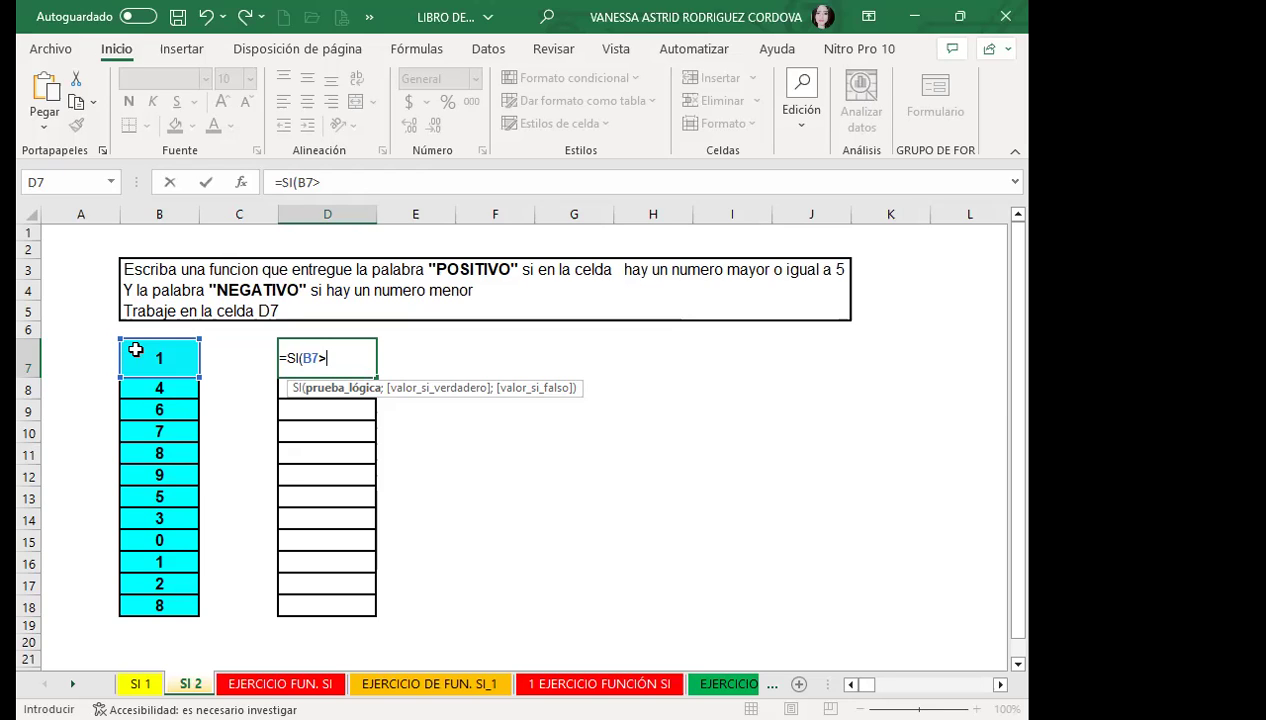
type("=")
type("5")
type(";")
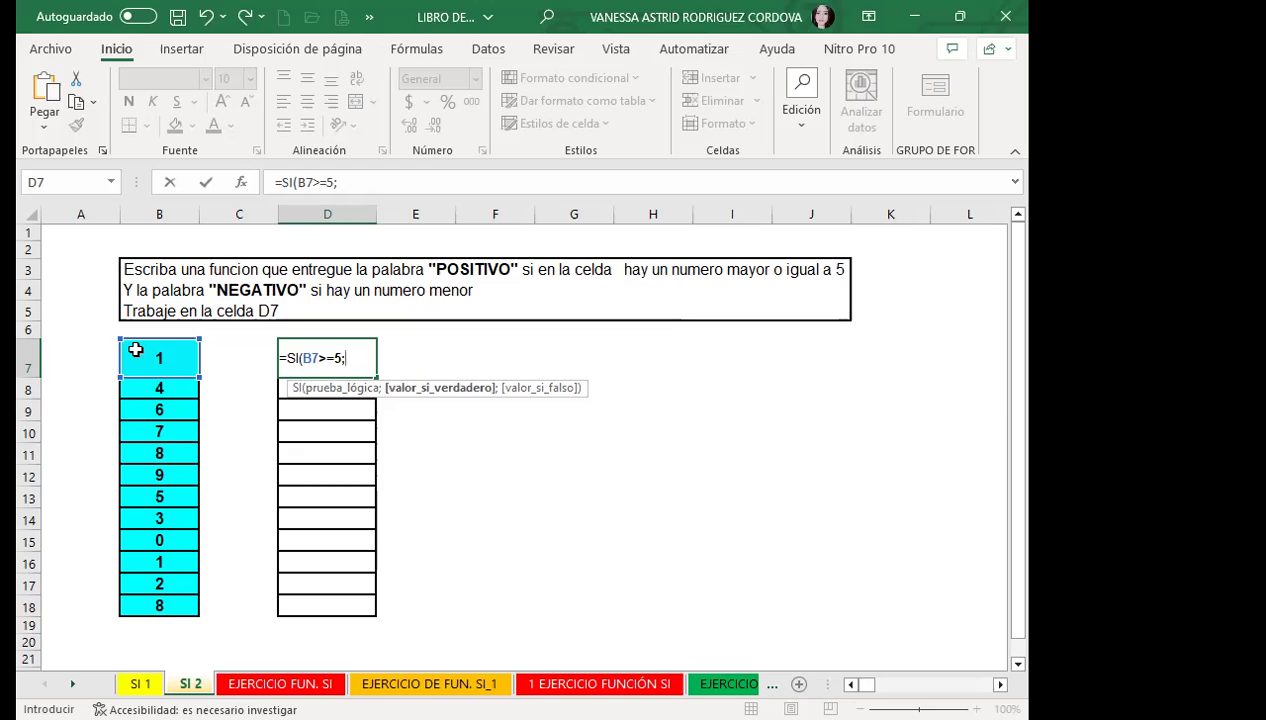
type("\"")
type("POSITIVO\";\"")
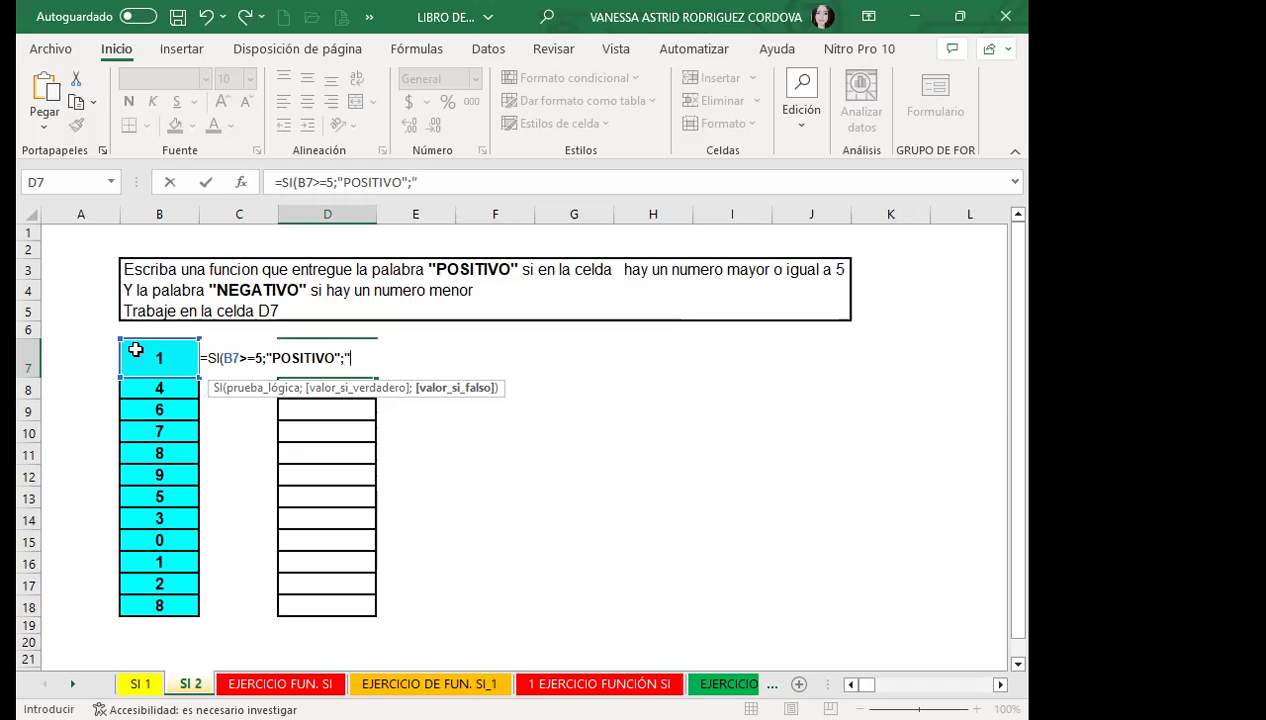
type("NEGATIVO\"")
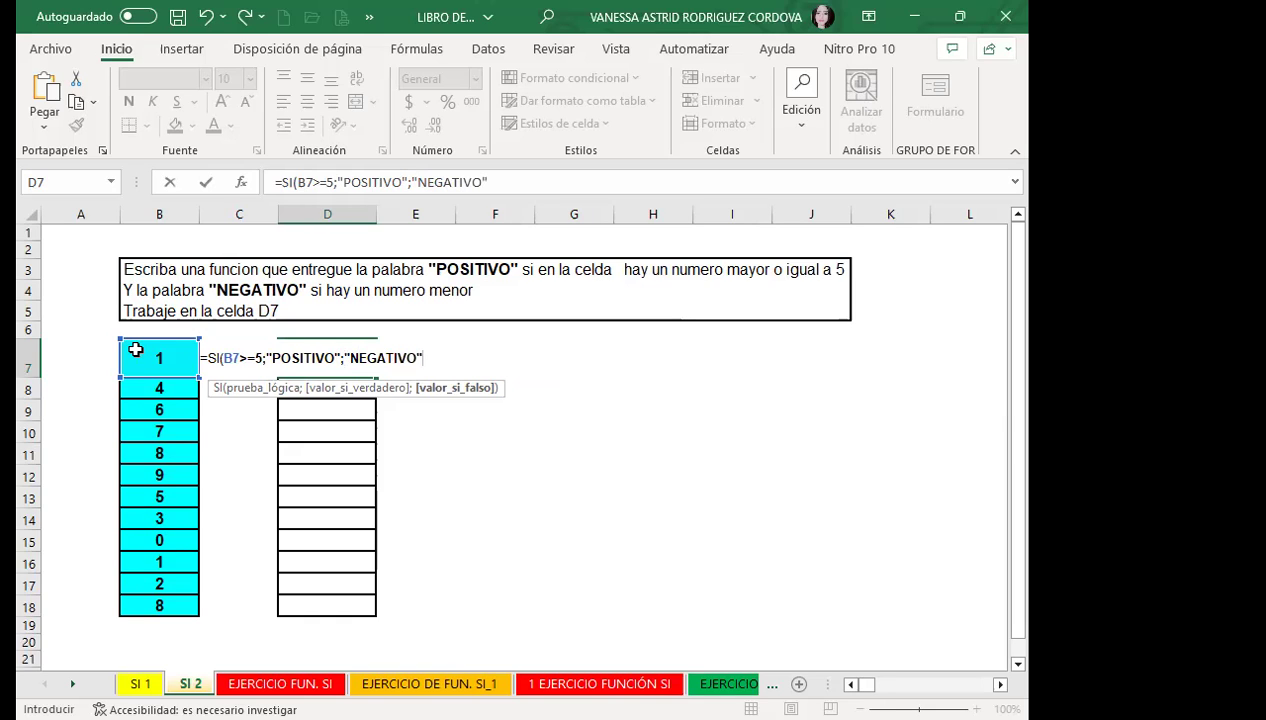
key("Return")
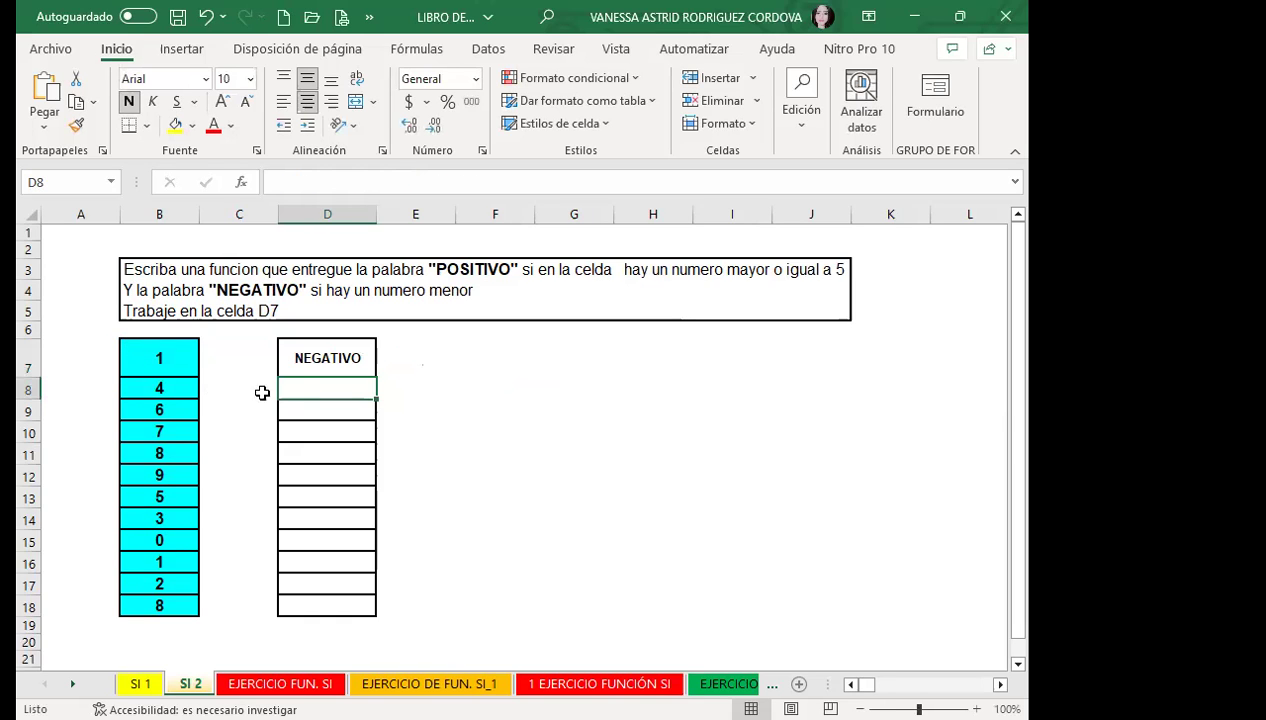
Fill the D7 formula down to D18 and verify that D13 shows POSITIVO for 5.
left_click(314, 356)
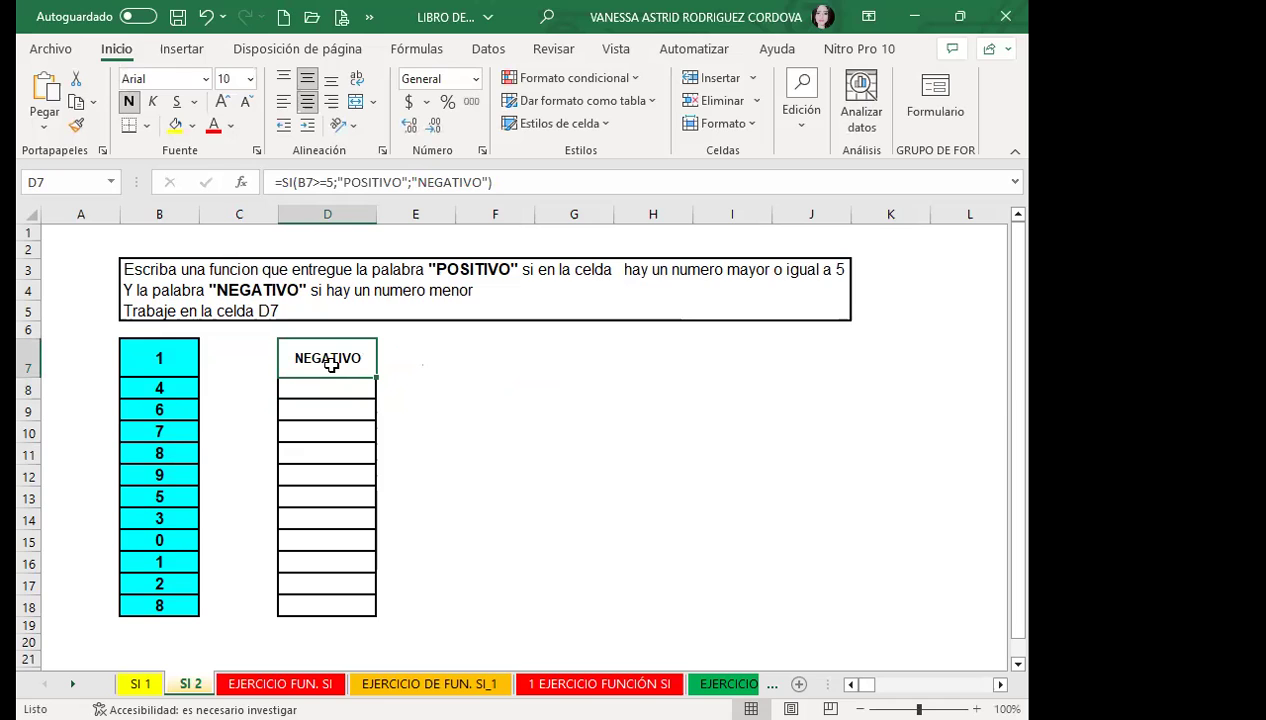
left_click_drag(376, 377, 369, 612)
left_click(305, 408)
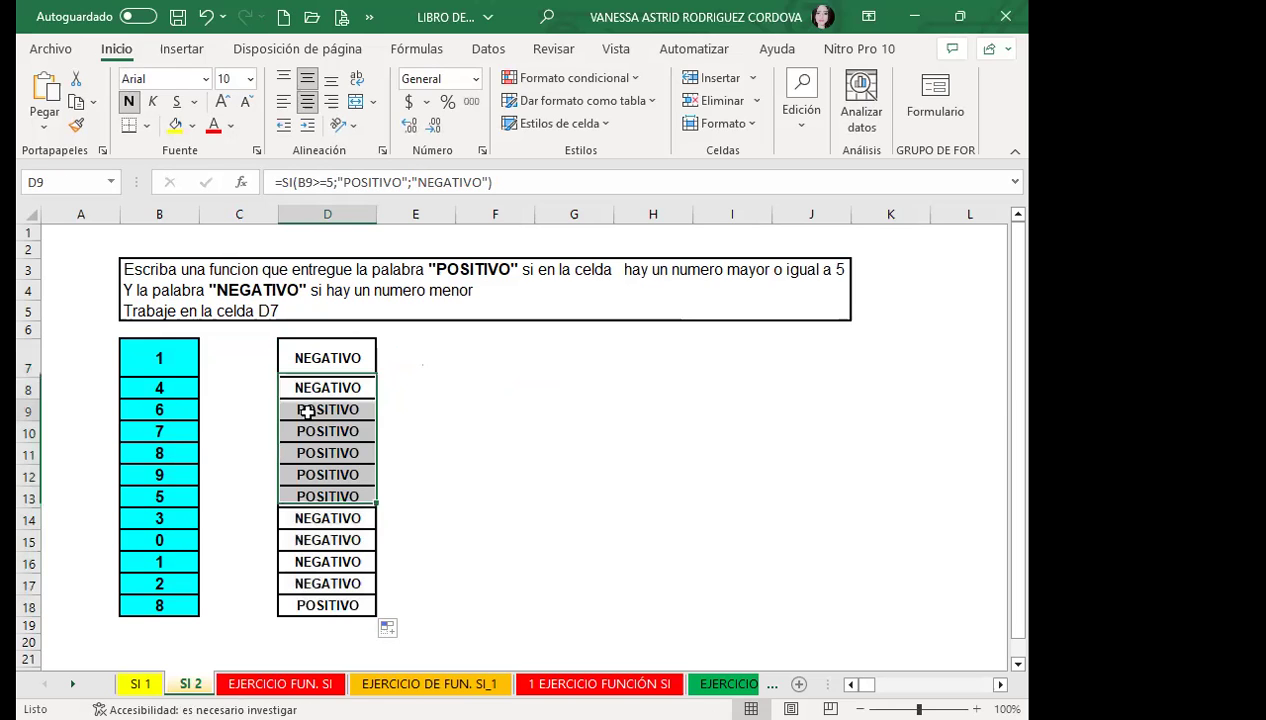
left_click(175, 412)
left_click(175, 498)
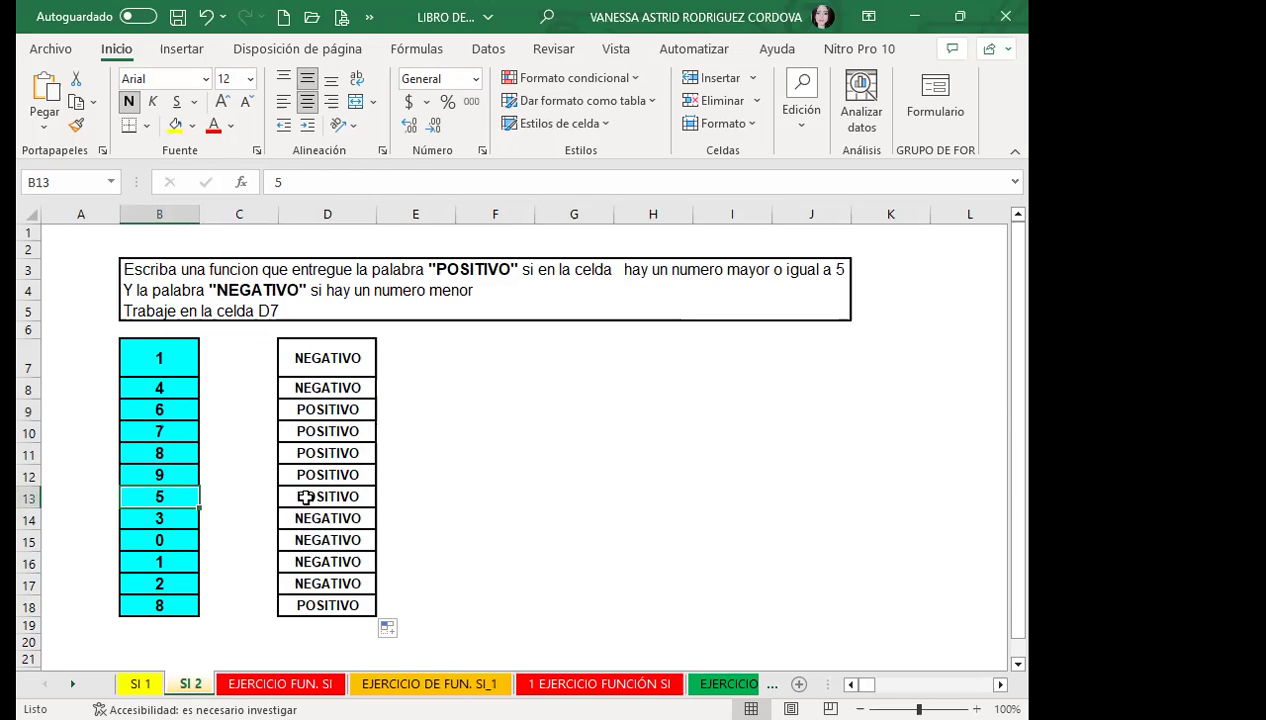
left_click(305, 497)
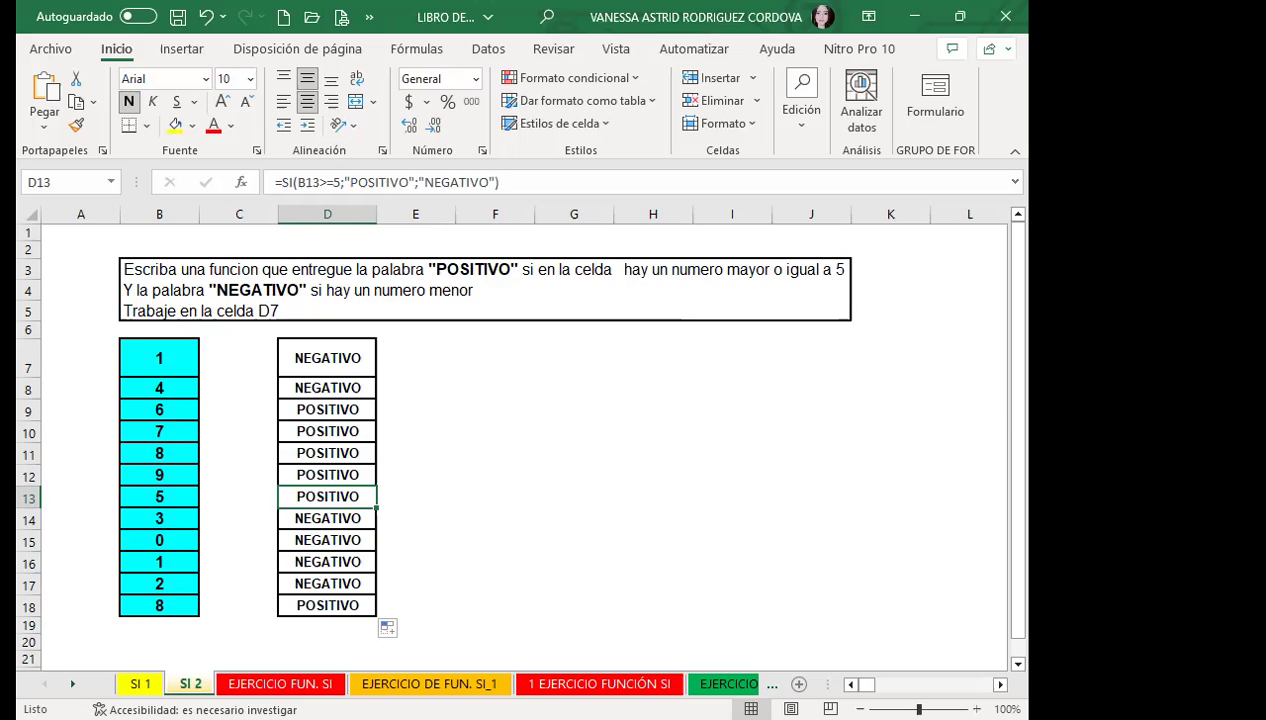
Switch to the EJERCICIO FUN. SI sheet with the department population table.
key("ctrl+Page_Down")
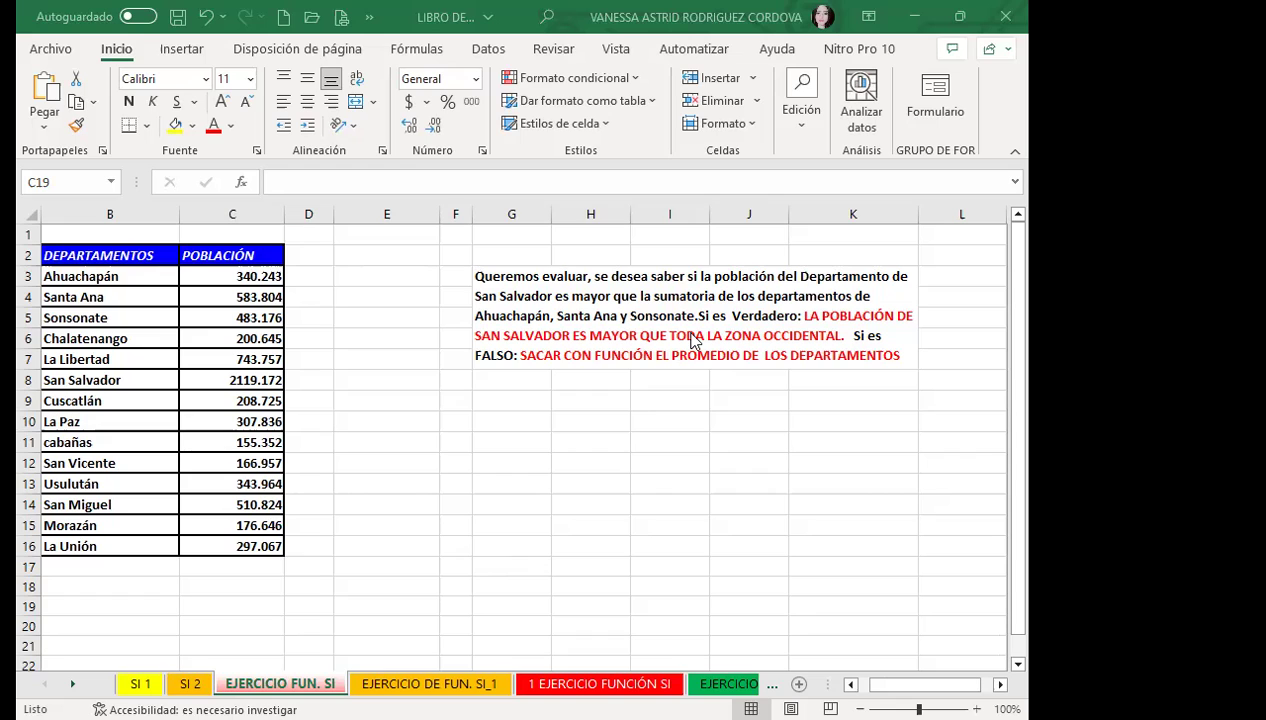
Try font sizes 9 and 10 on the G3 instructions, keep 11, and heighten row 7 to 37 px.
left_click(669, 354)
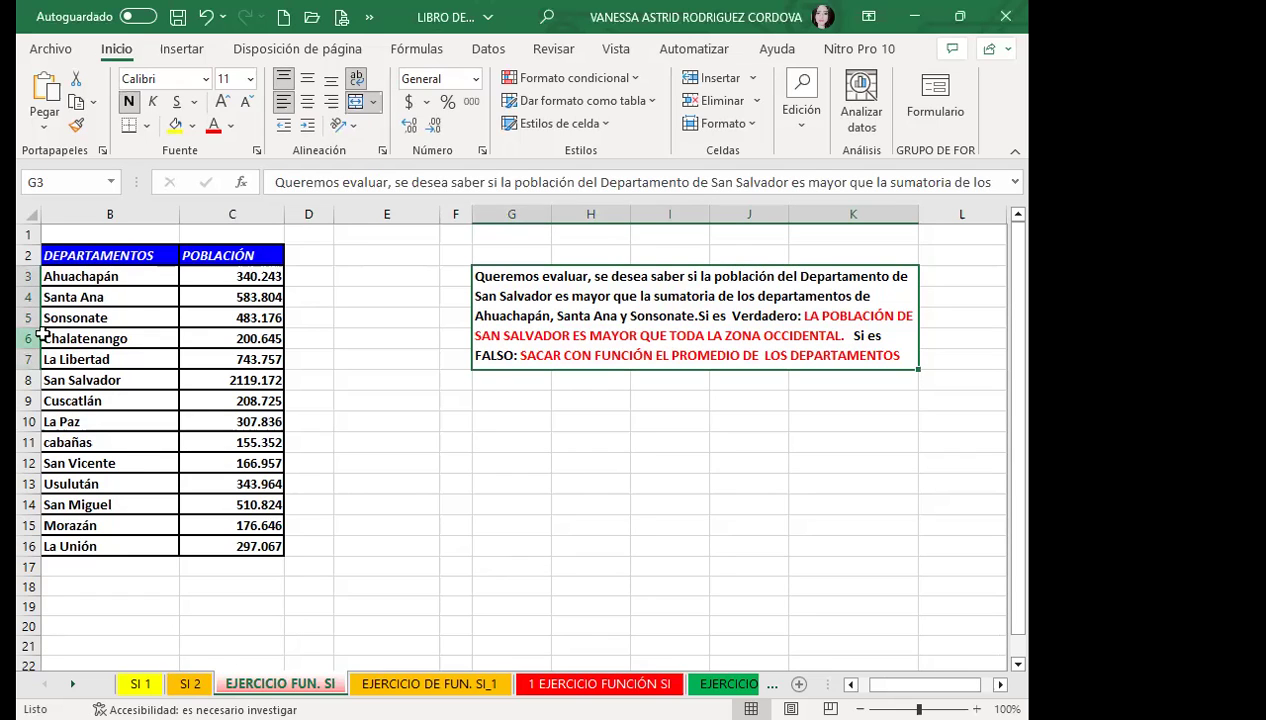
left_click(245, 103)
left_click(245, 103)
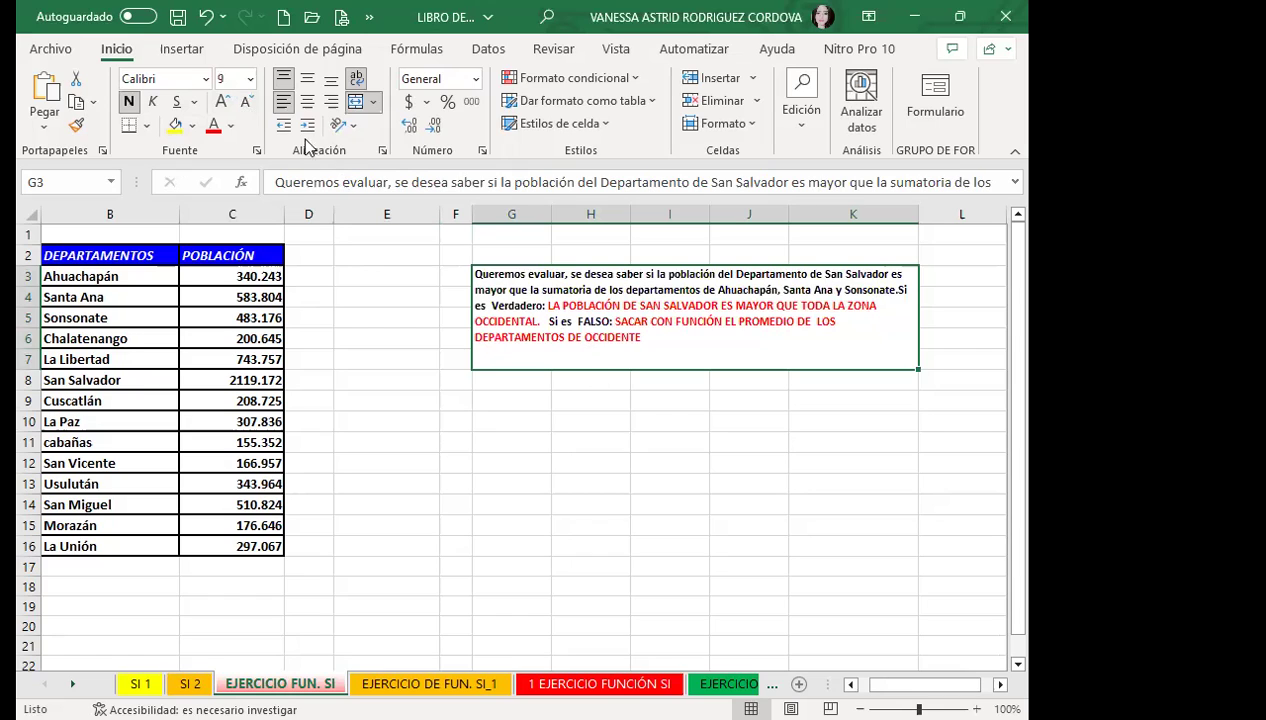
left_click(223, 102)
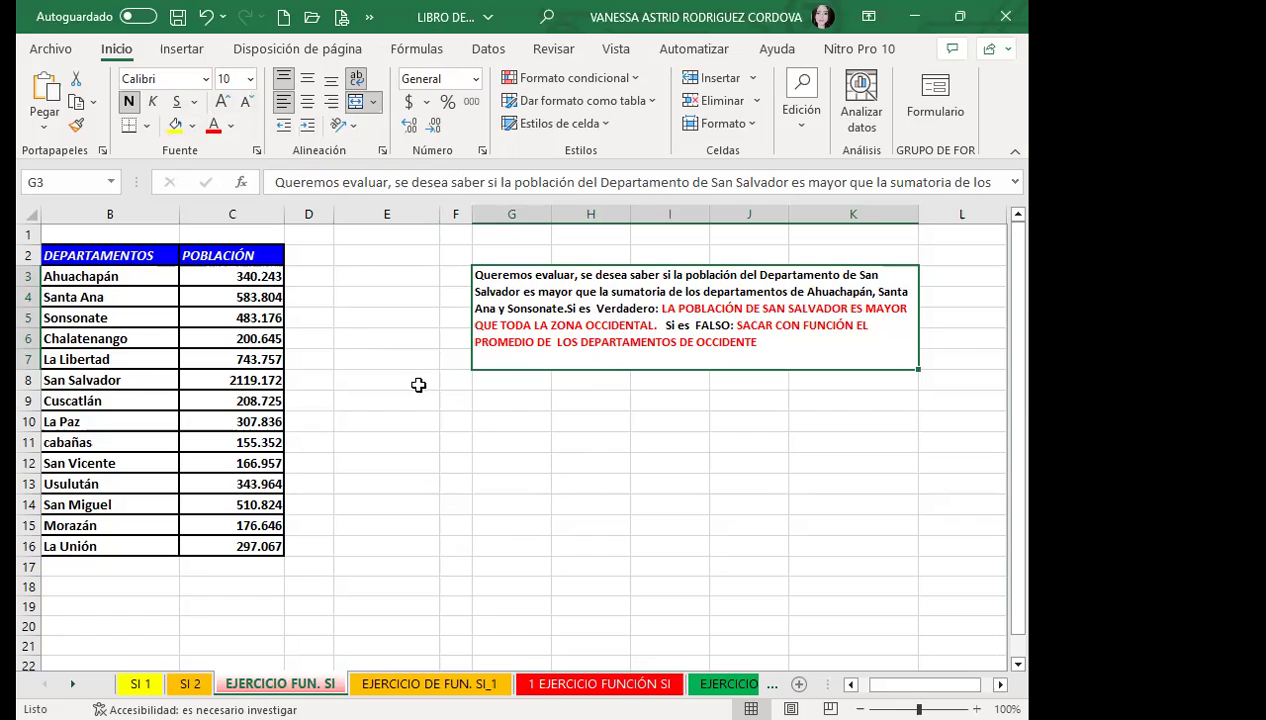
left_click(222, 101)
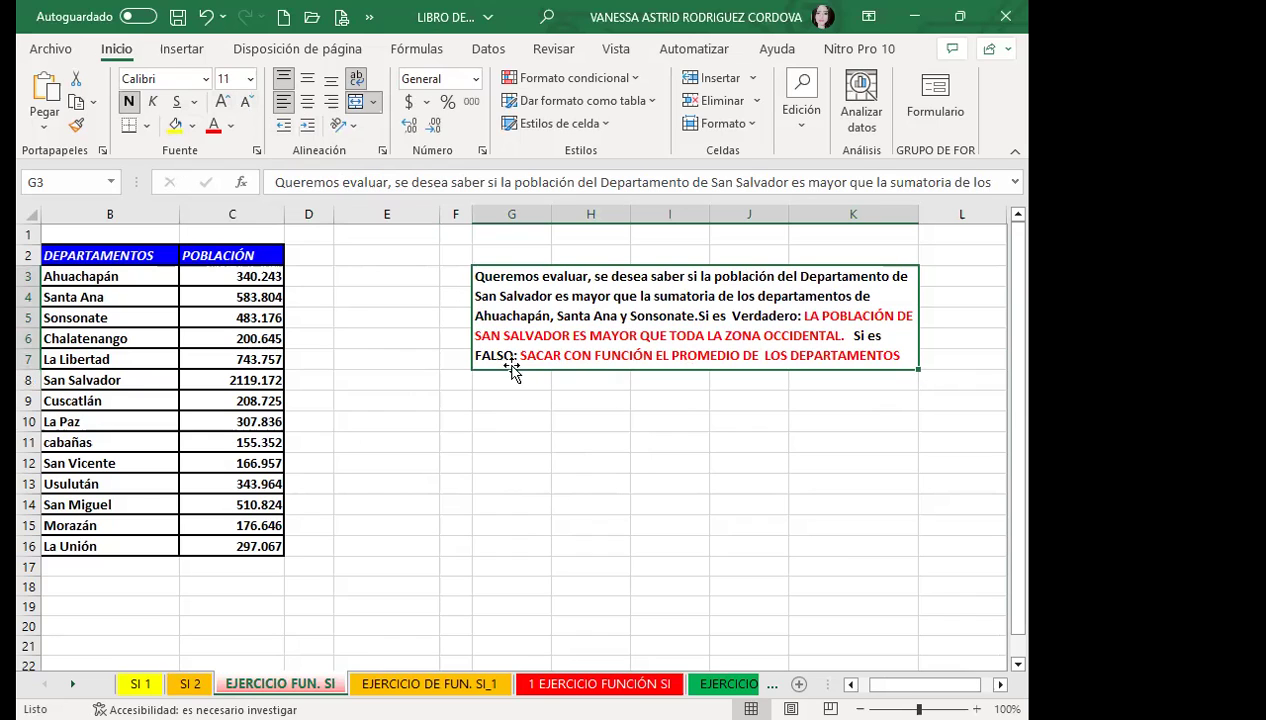
left_click_drag(28, 348, 28, 384)
left_click(572, 418)
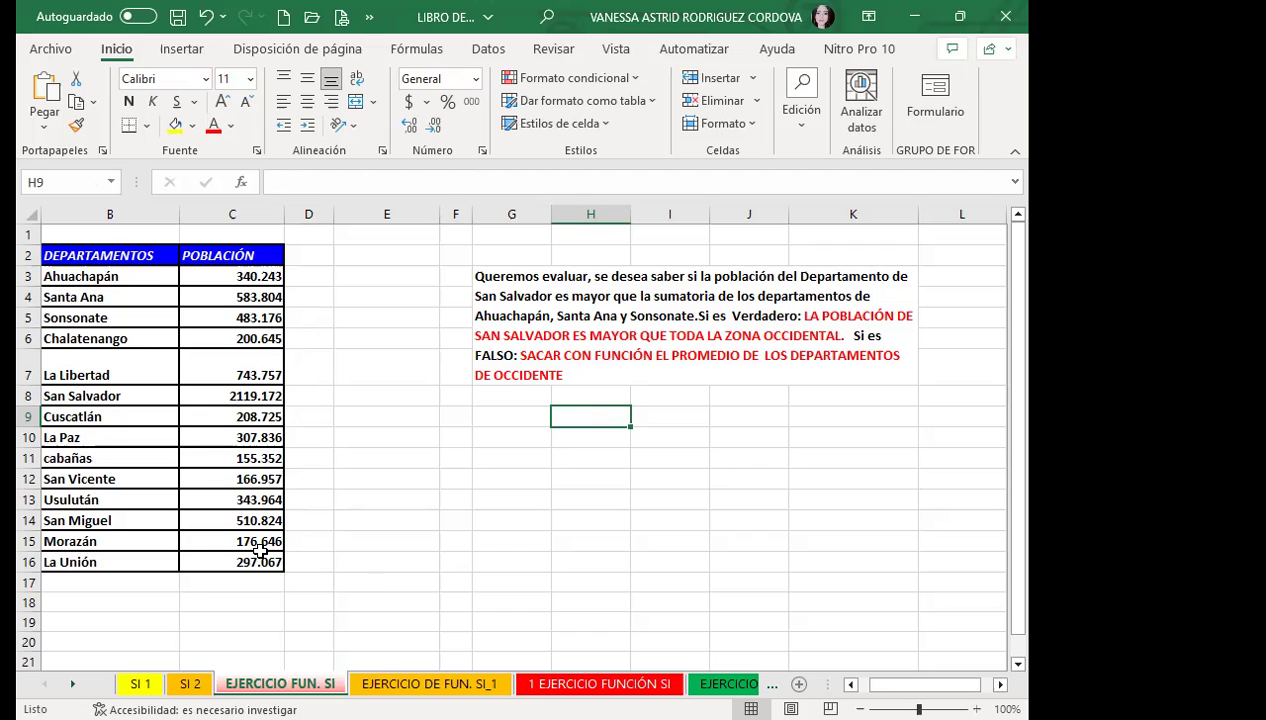
Select C19, collapse the ribbon for more sheet space, and start typing =SI.
scroll(212, 565, "down", 1)
left_click(218, 560)
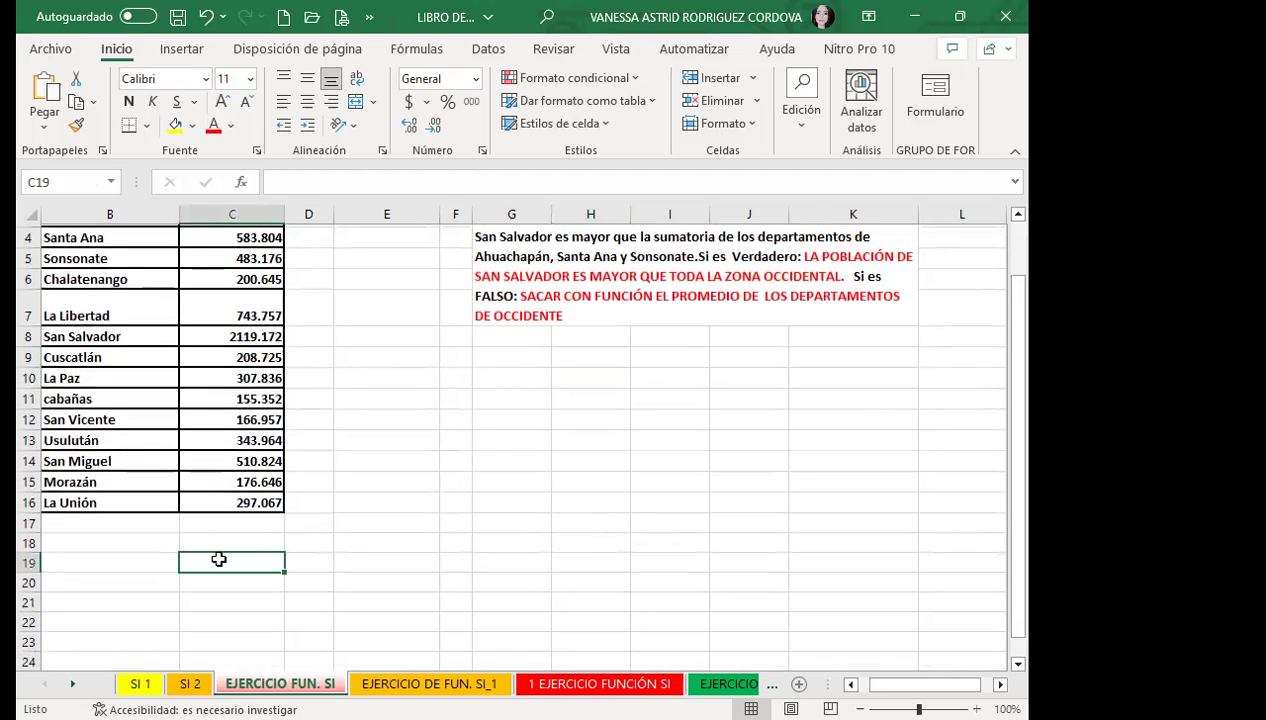
scroll(590, 521, "up", 1)
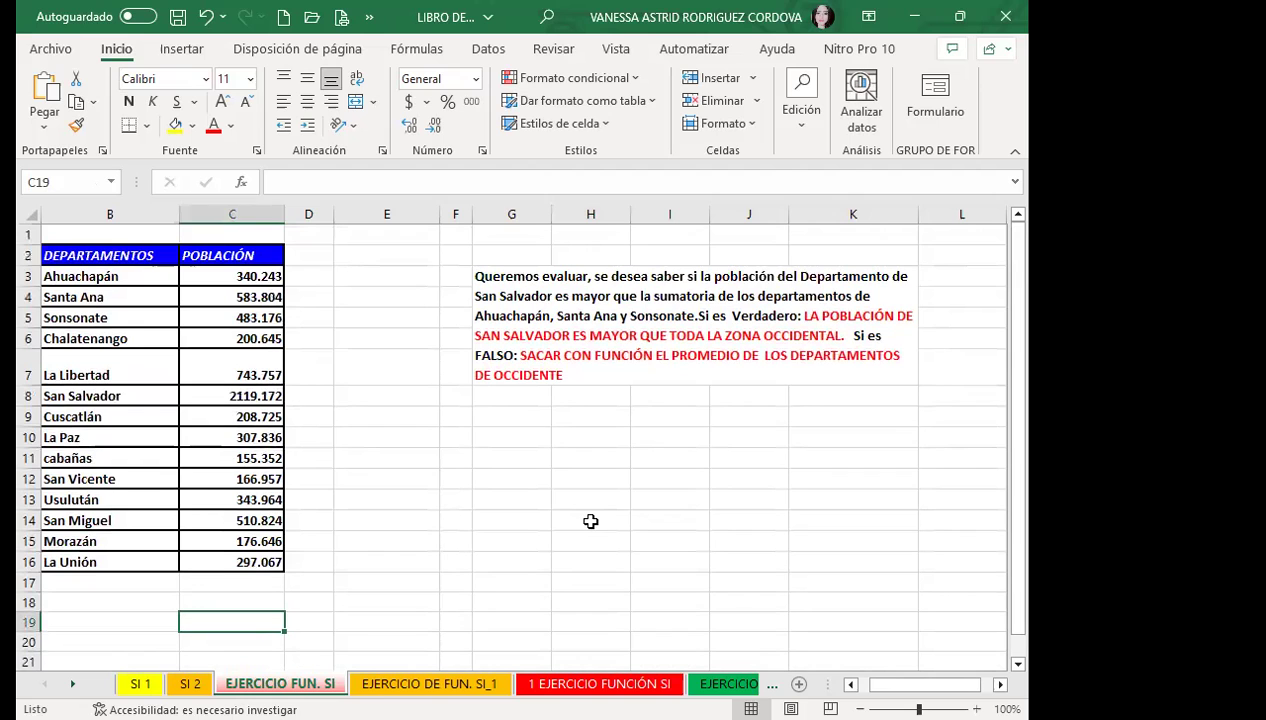
double_click(113, 52)
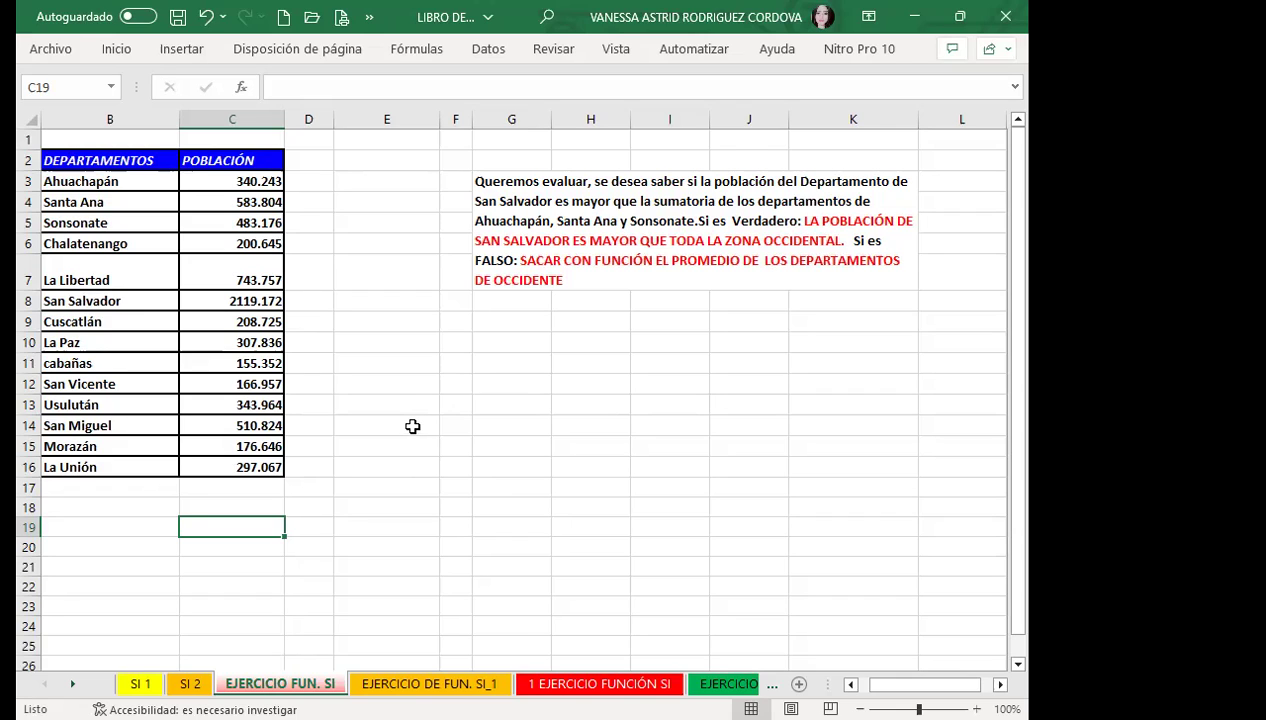
type("=")
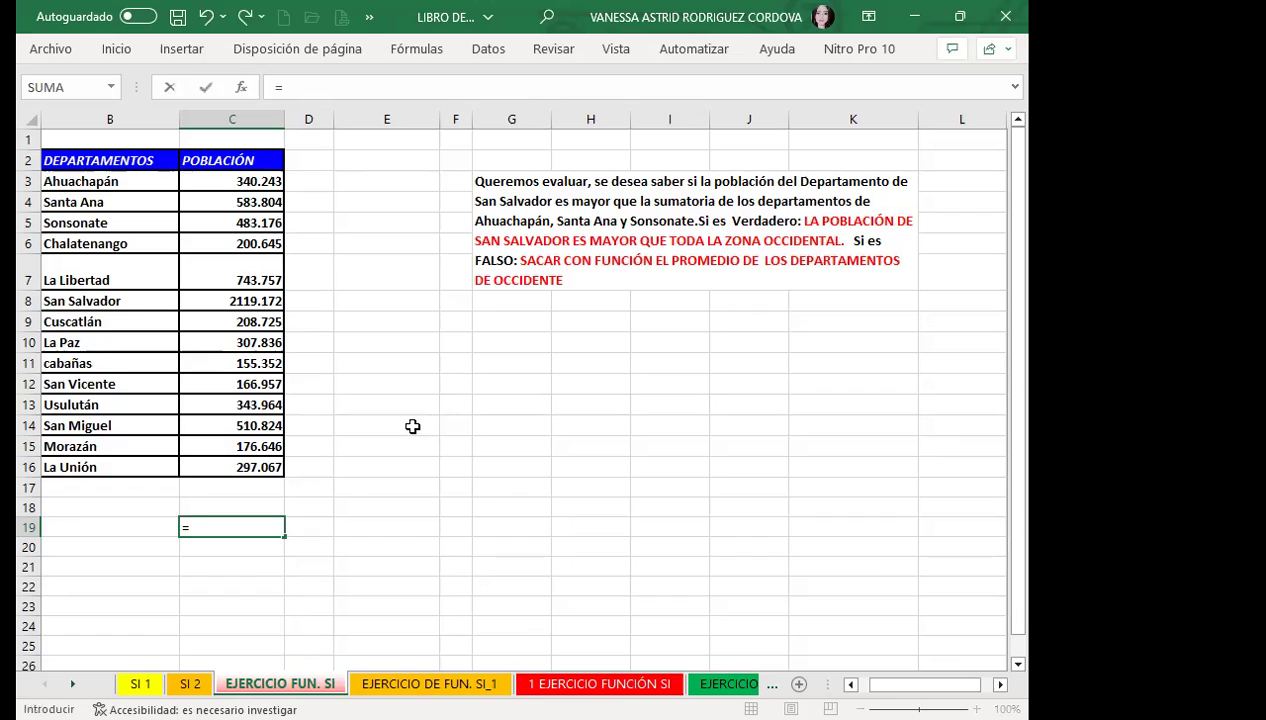
type("SI")
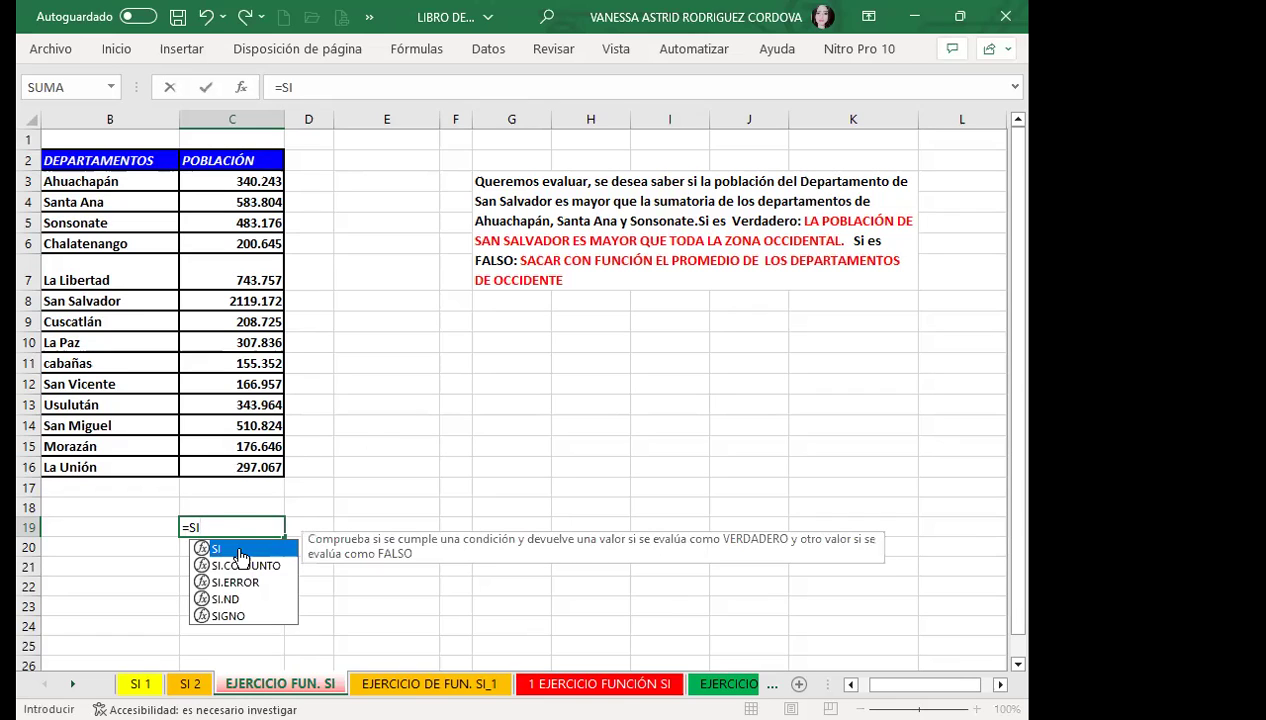
Build the test C8>SUMA(C3:C5) in C19 and begin the quoted true-result message.
double_click(240, 551)
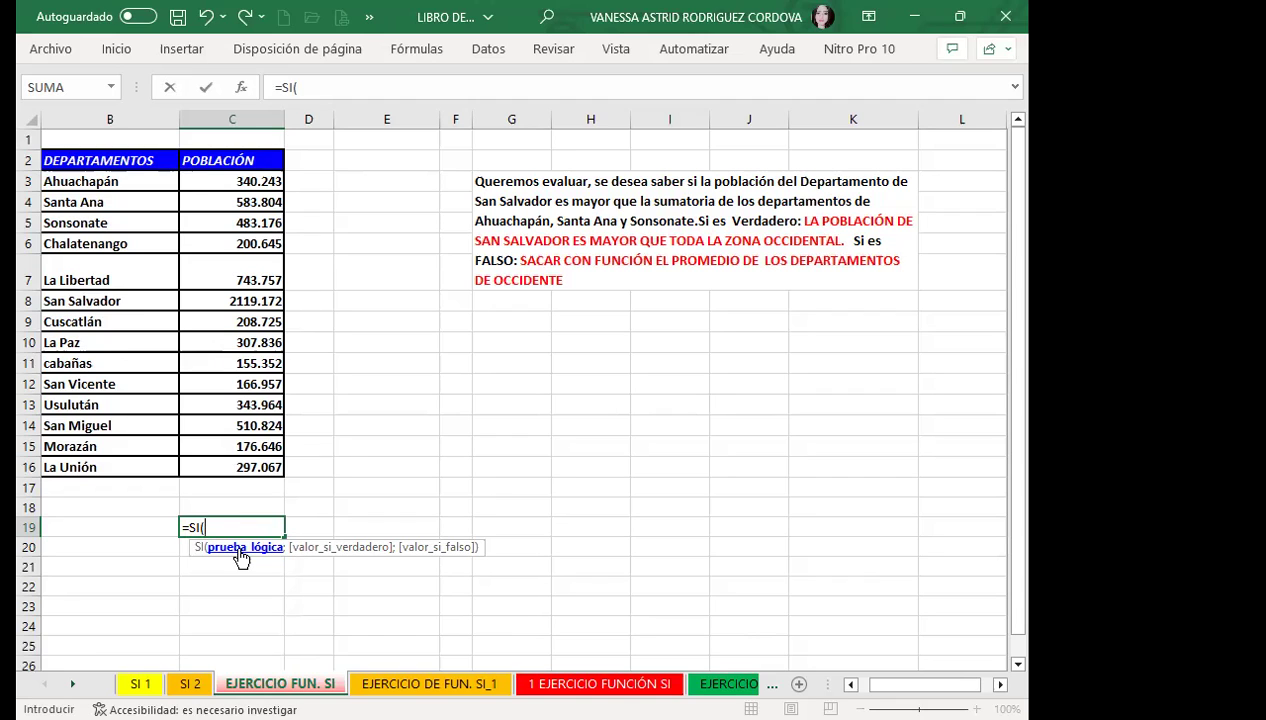
left_click(203, 298)
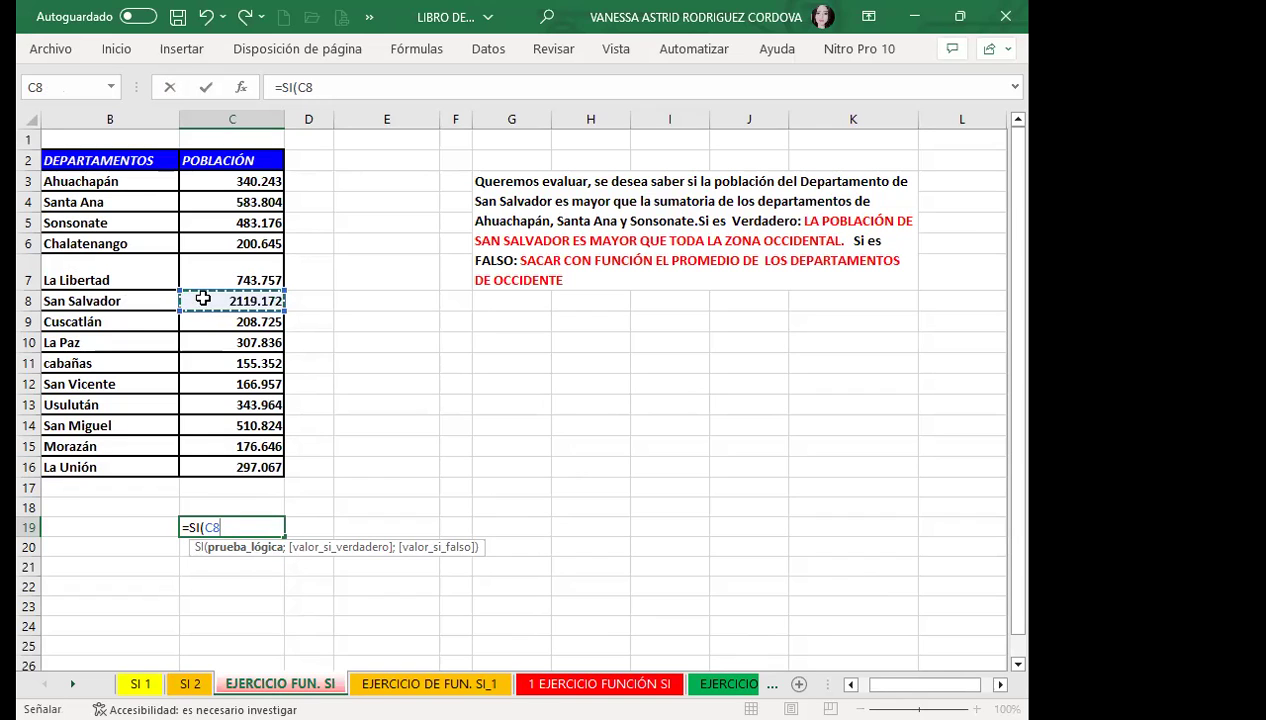
type(">")
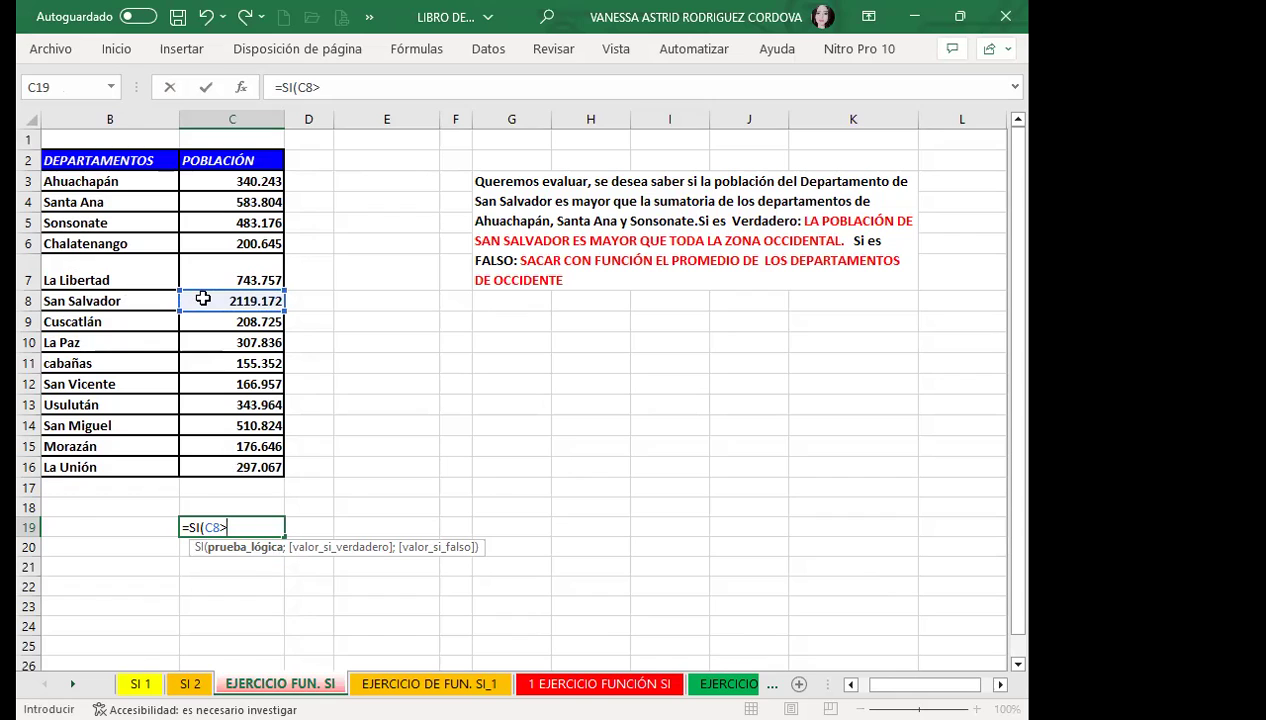
type("SUMA")
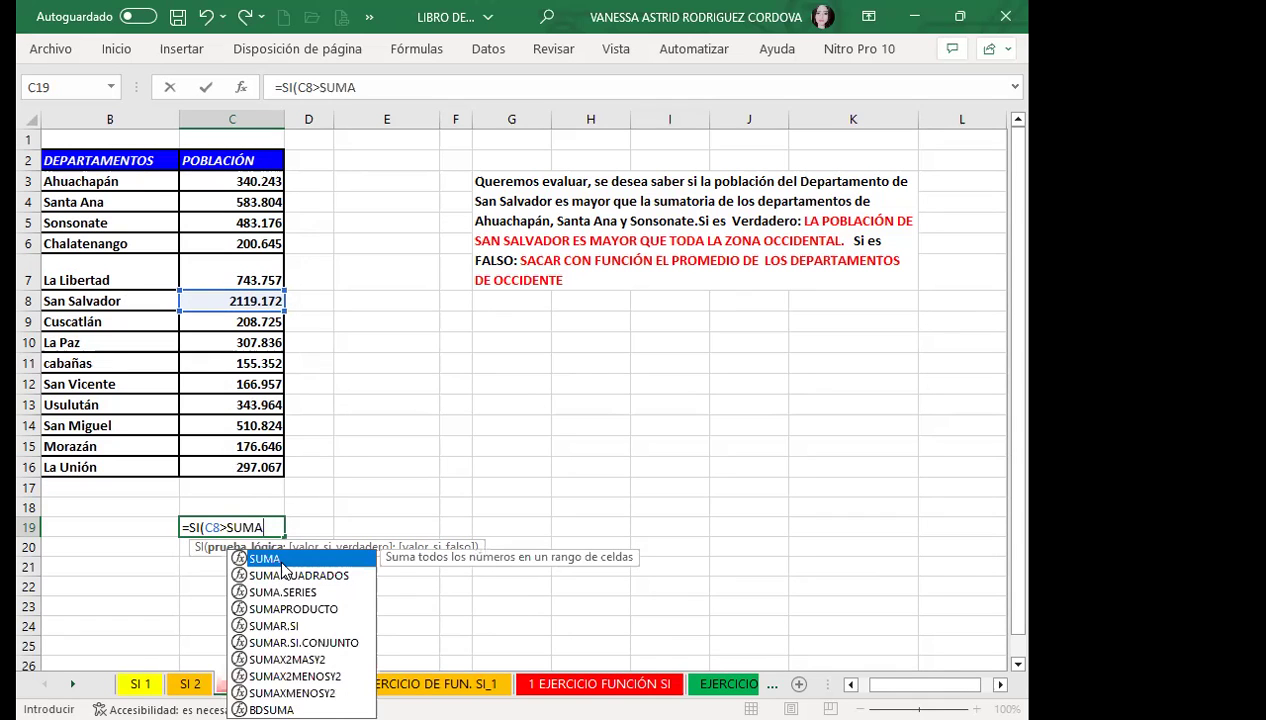
type("(")
left_click(213, 179)
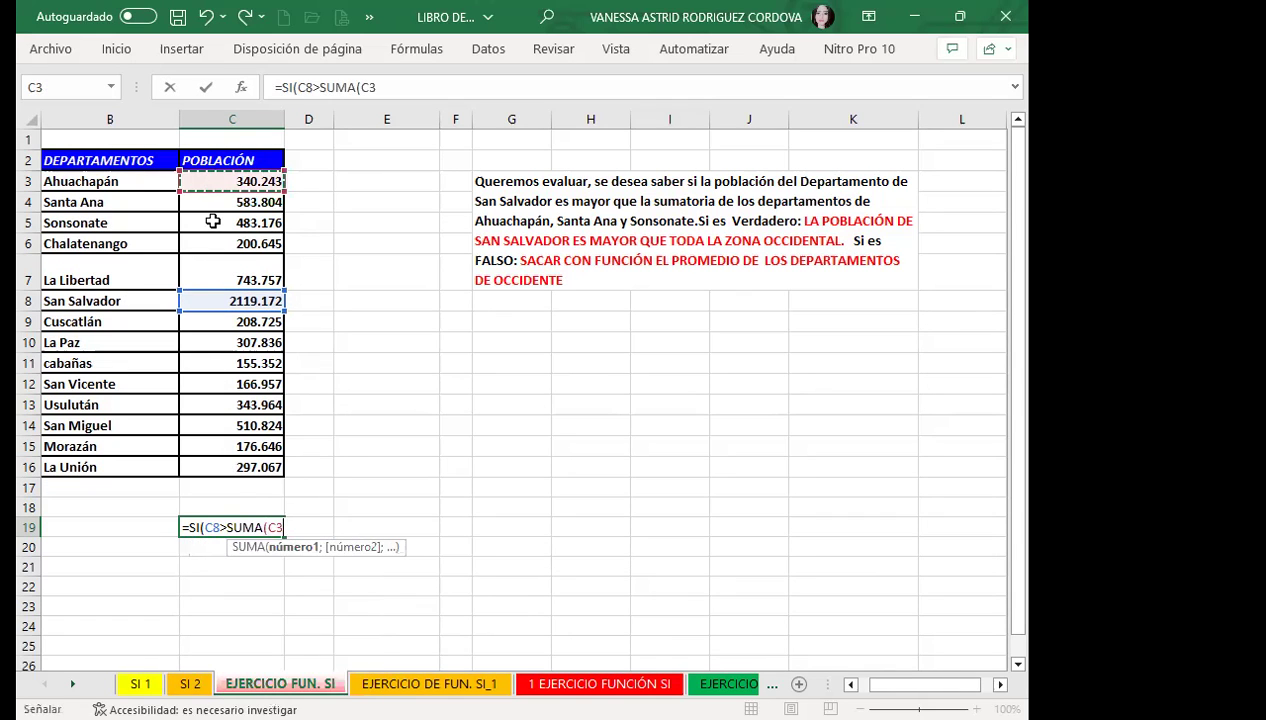
left_click_drag(213, 181, 213, 222)
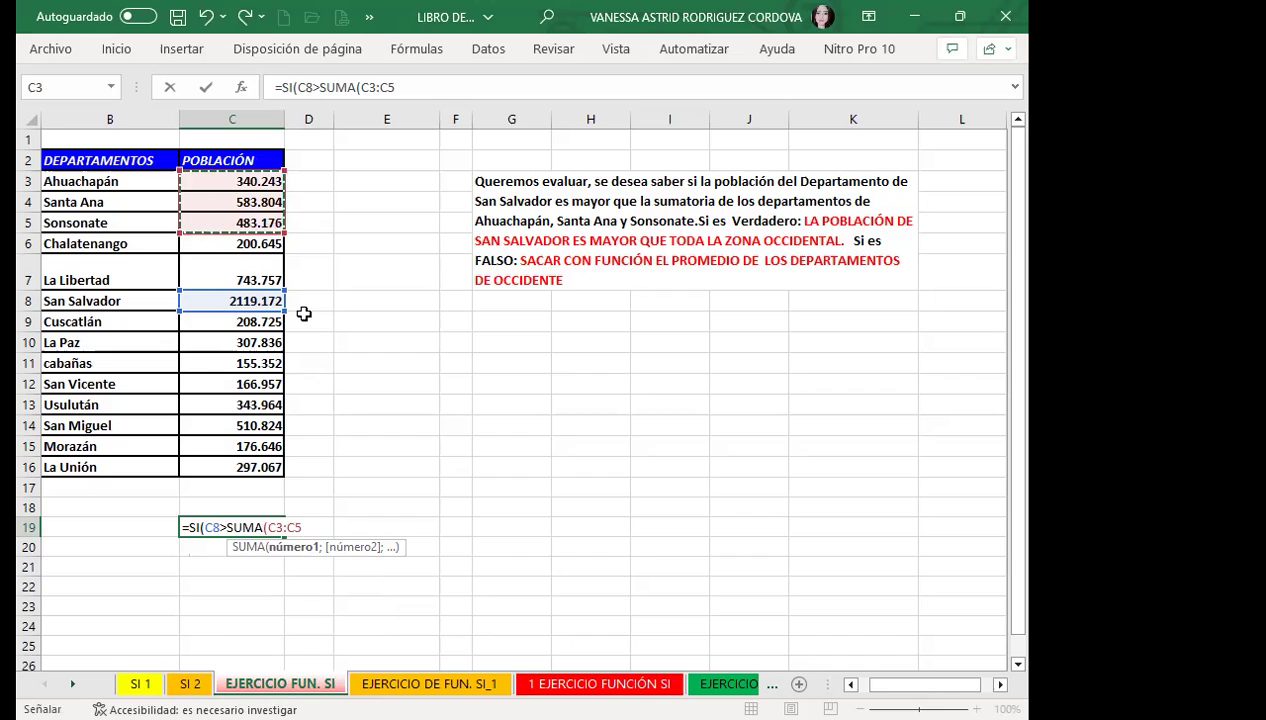
type(")")
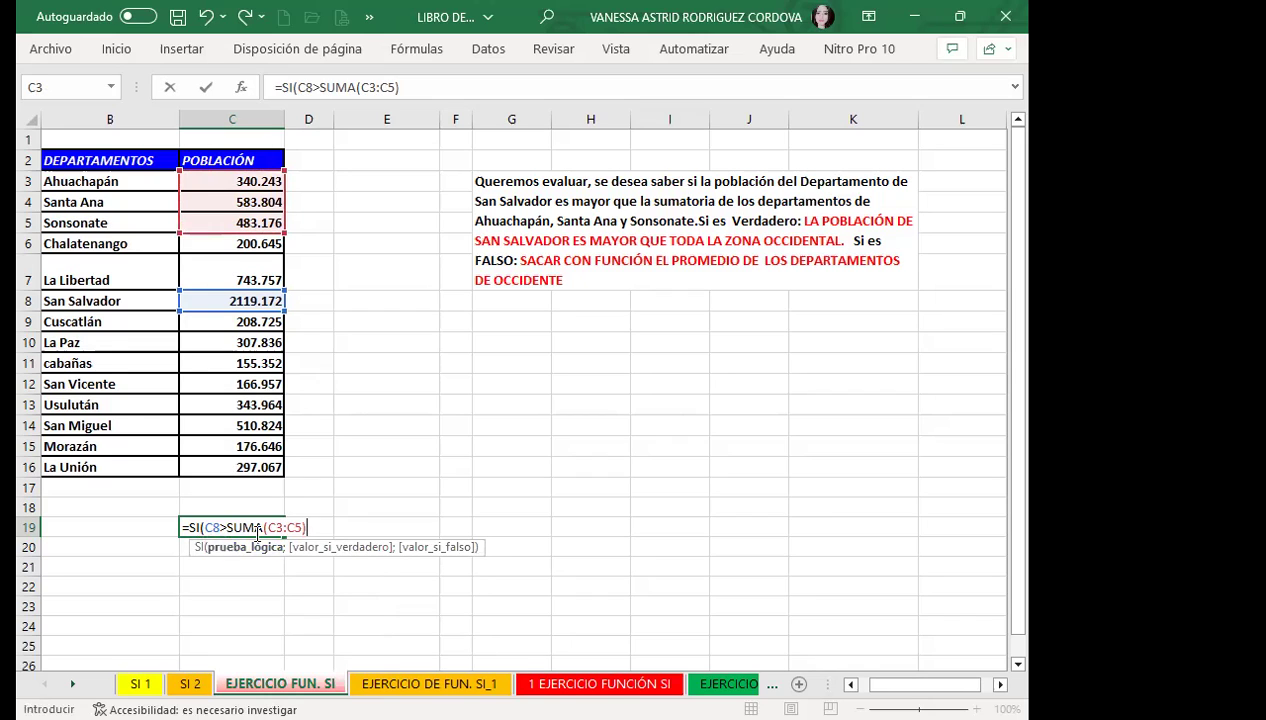
type(";")
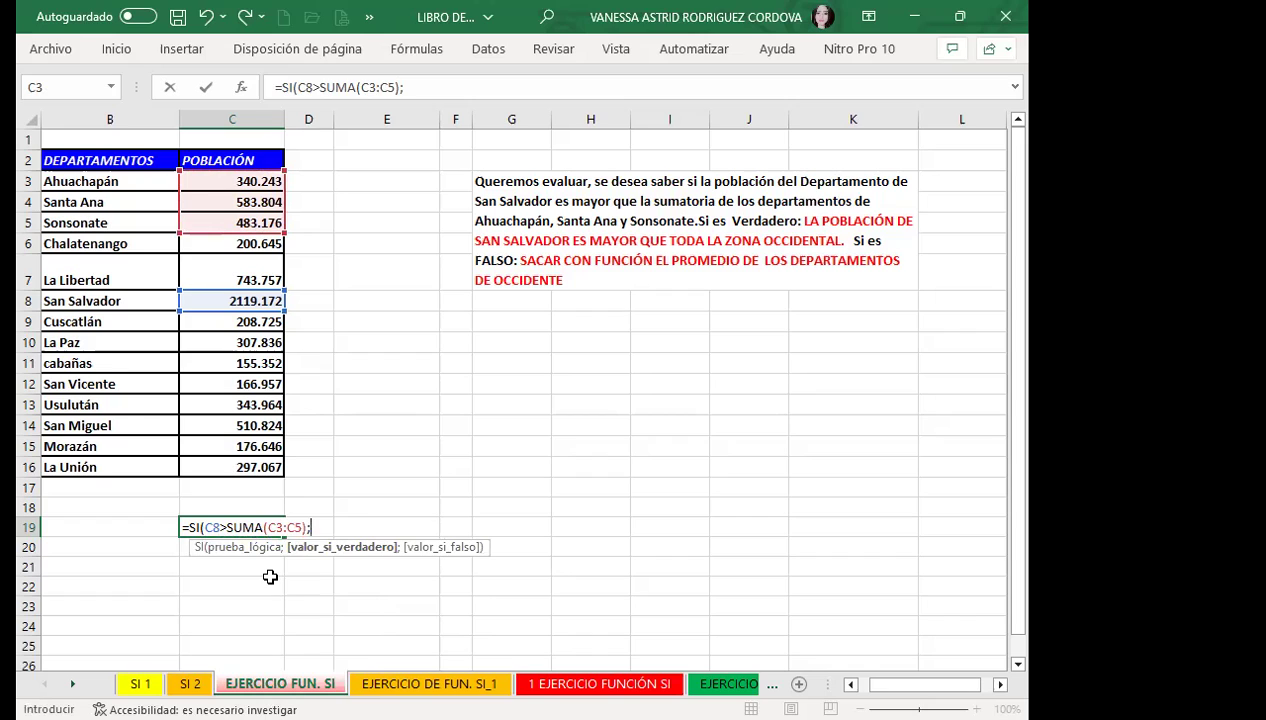
type("\"")
type("LA POBLACIÓN DE SAN SALVADOR ES MAYOR")
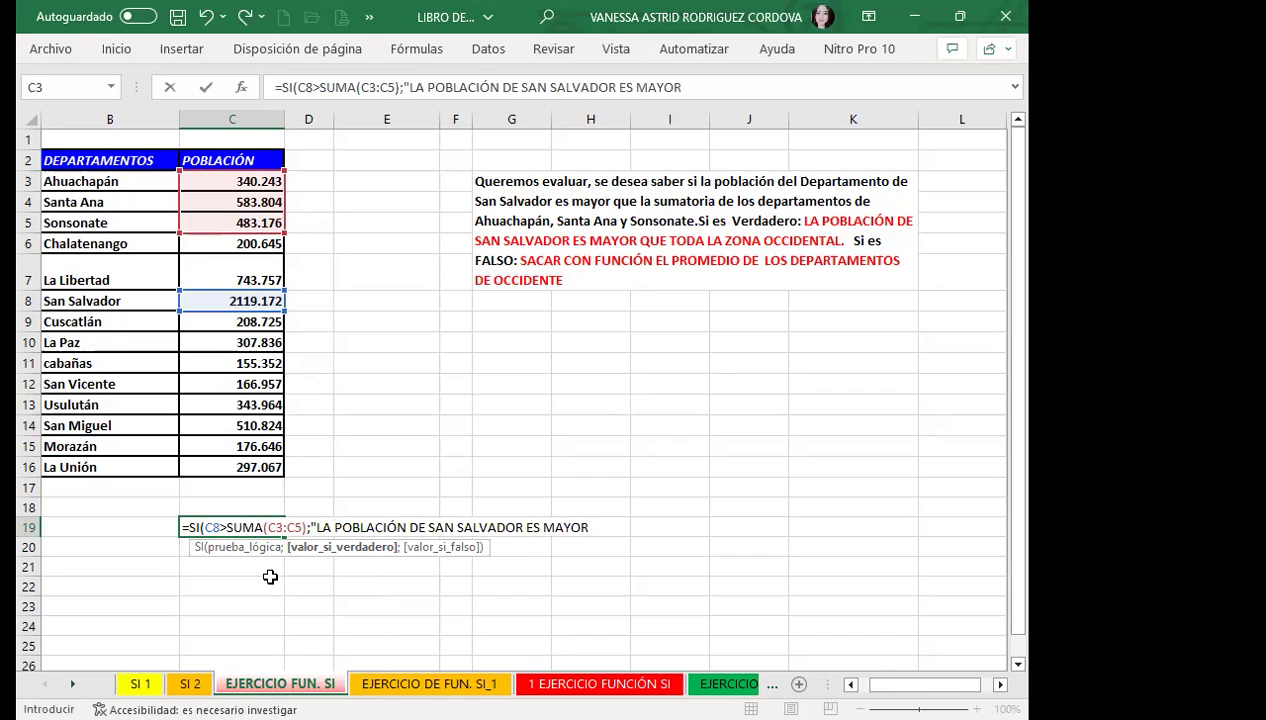
type(" QUE TODA LA")
Finish the true message with 'ZONA OCCIDENTAL', fixing typos, and add a semicolon.
key("BackSpace")
key("BackSpace")
type("LA ZONA DE")
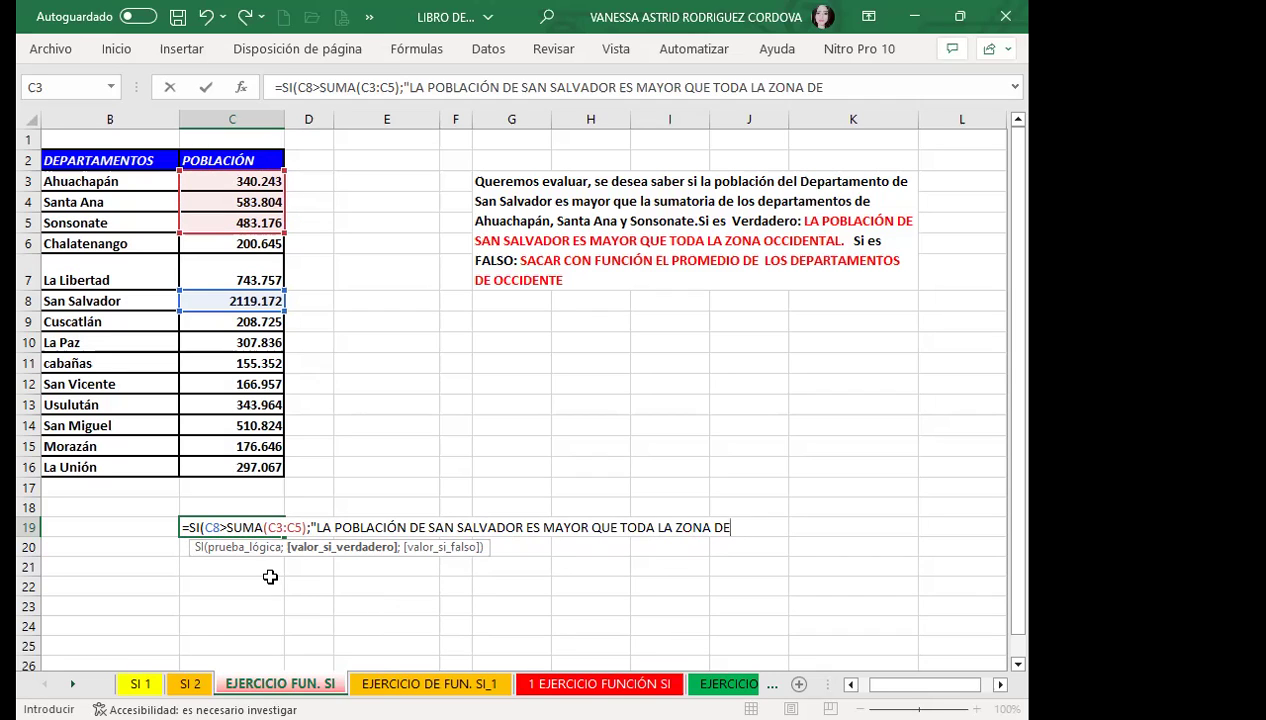
key("BackSpace")
key("BackSpace")
type("OCCIDENTAL")
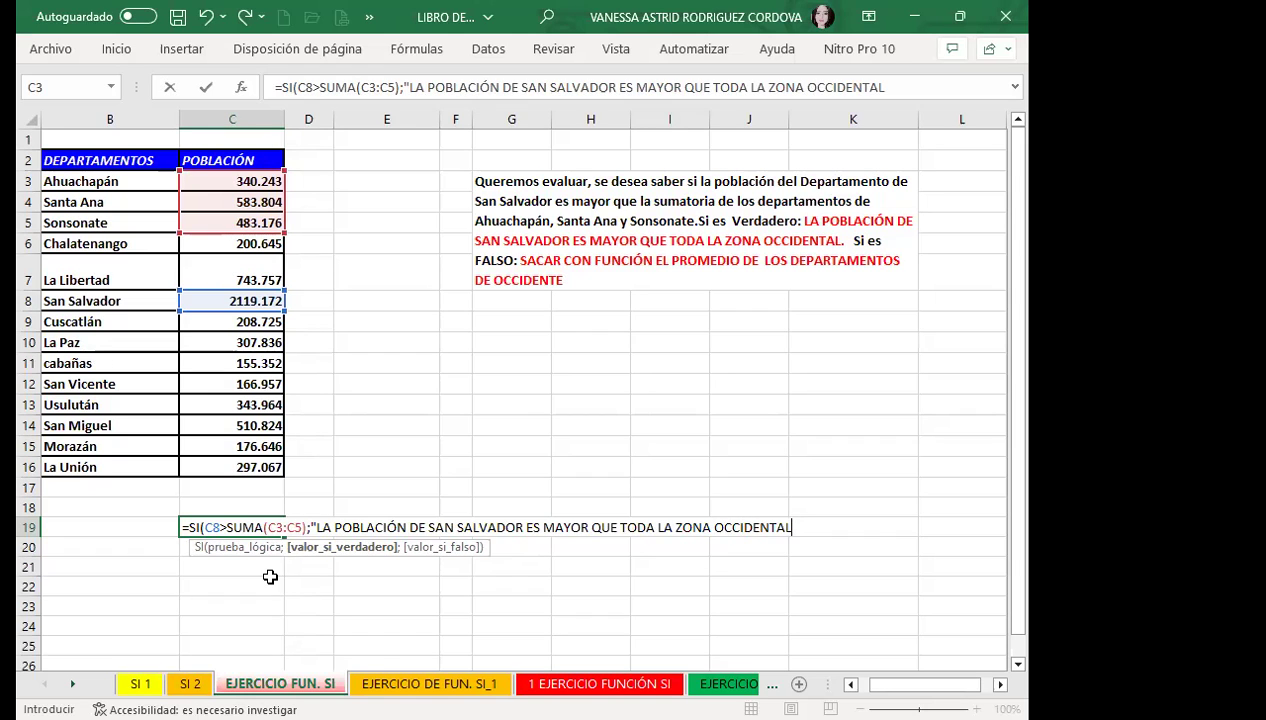
type("\"")
type(";")
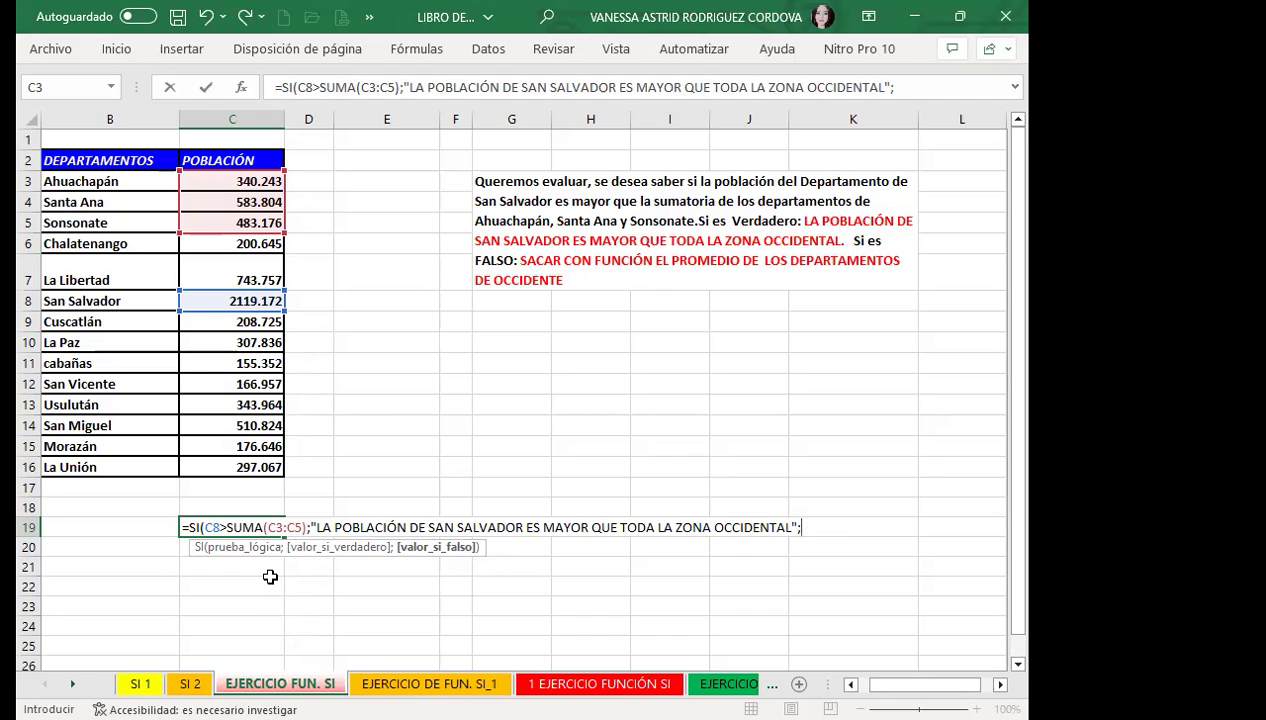
Add PROMEDIO(C3:C5) as the false result of the C19 formula.
type("PRO")
left_click(855, 366)
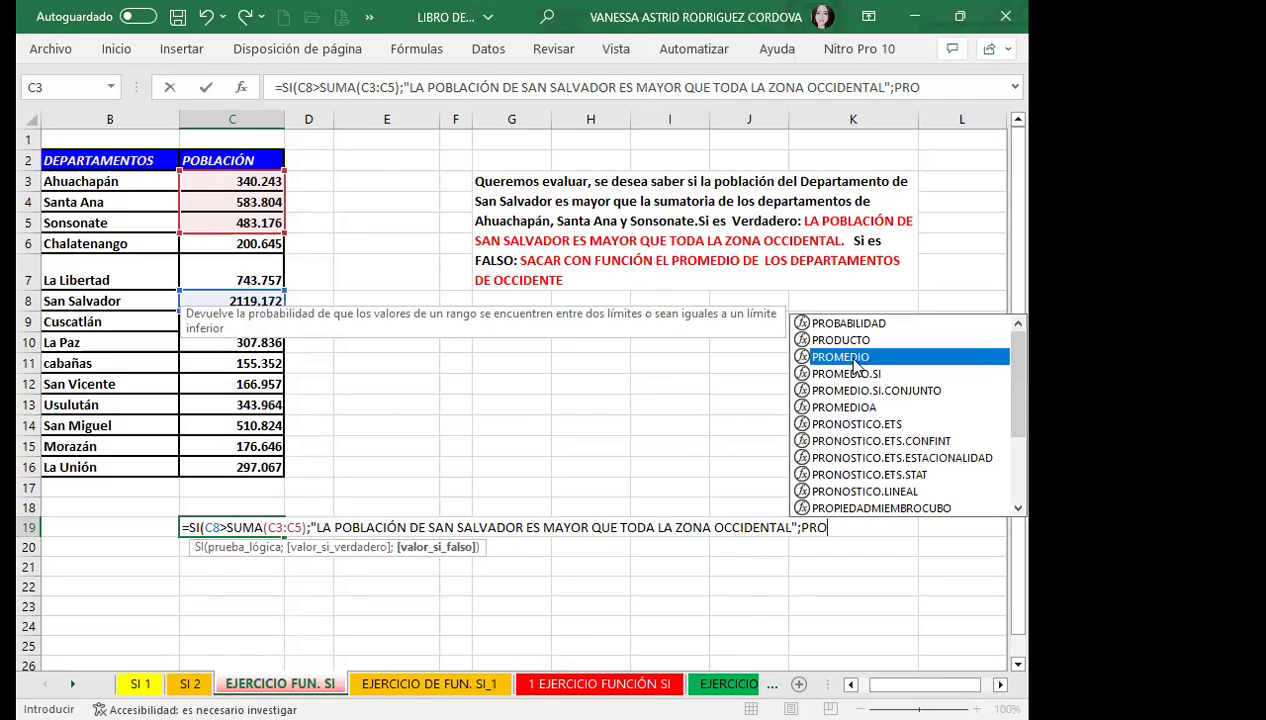
double_click(855, 366)
left_click_drag(232, 184, 231, 223)
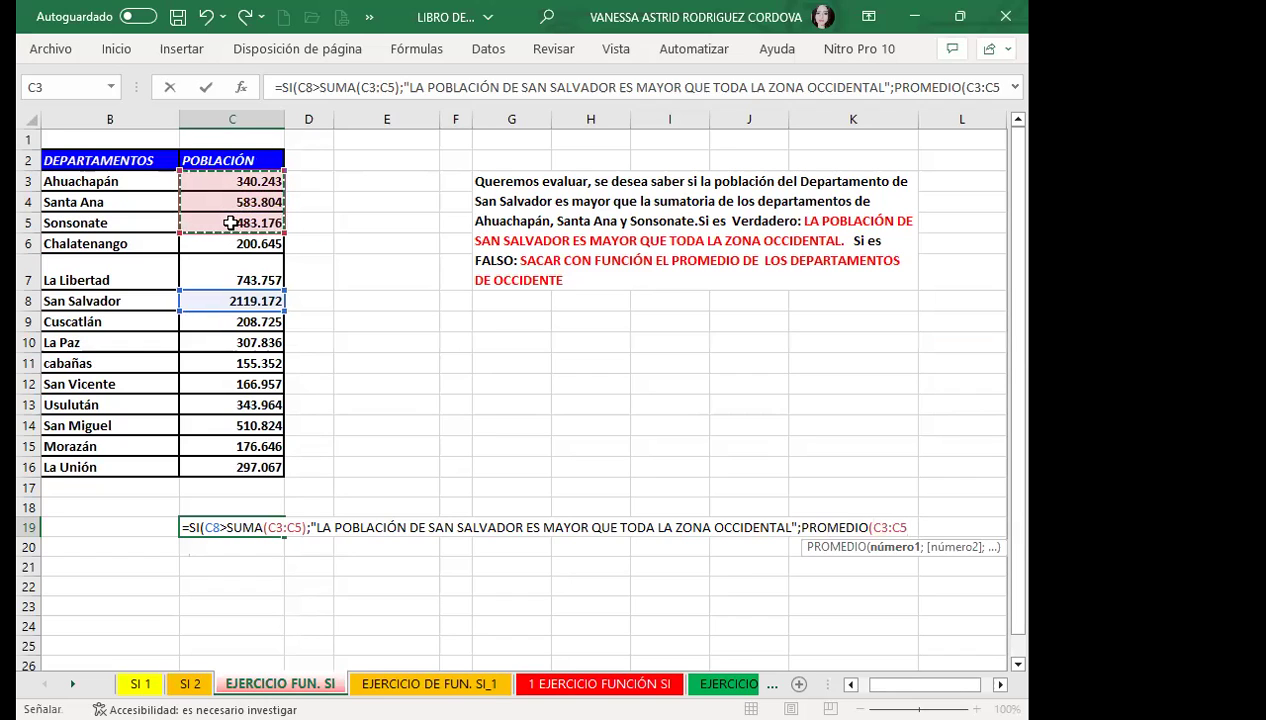
type(")")
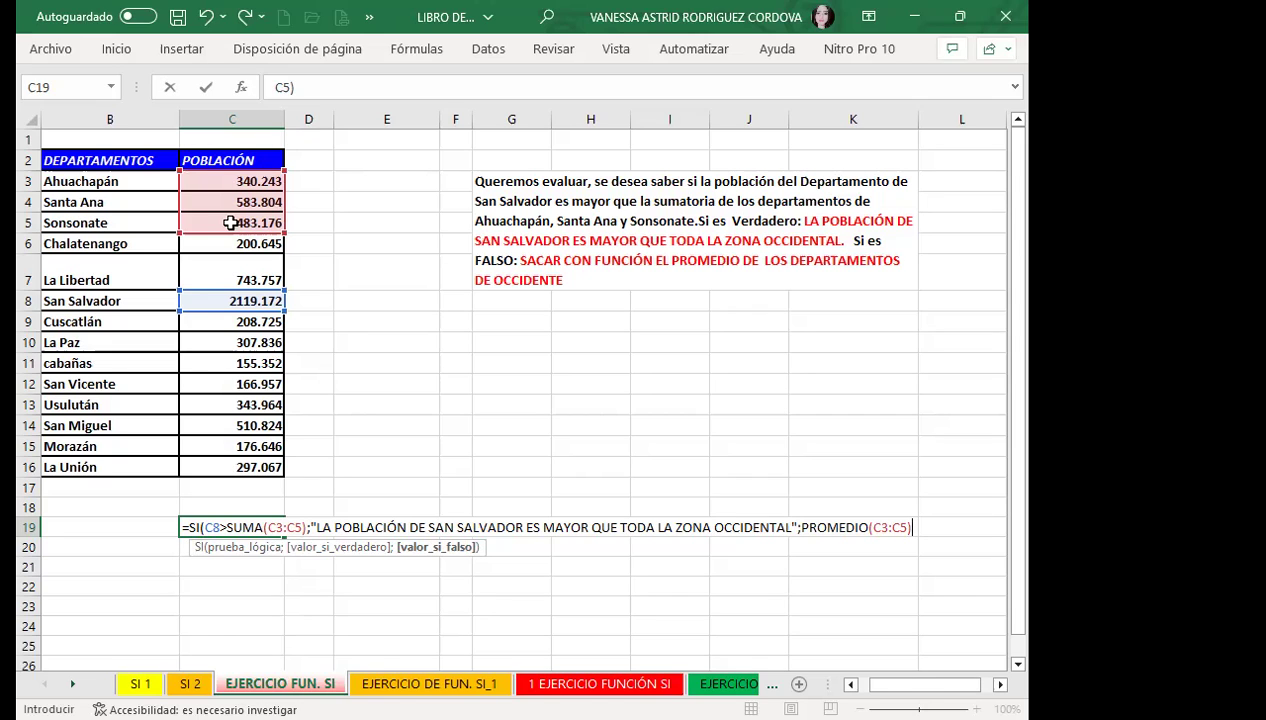
Attempt to commit the C19 formula, dismissing the correction and parenthesis alerts and adding closing parentheses.
key("Return")
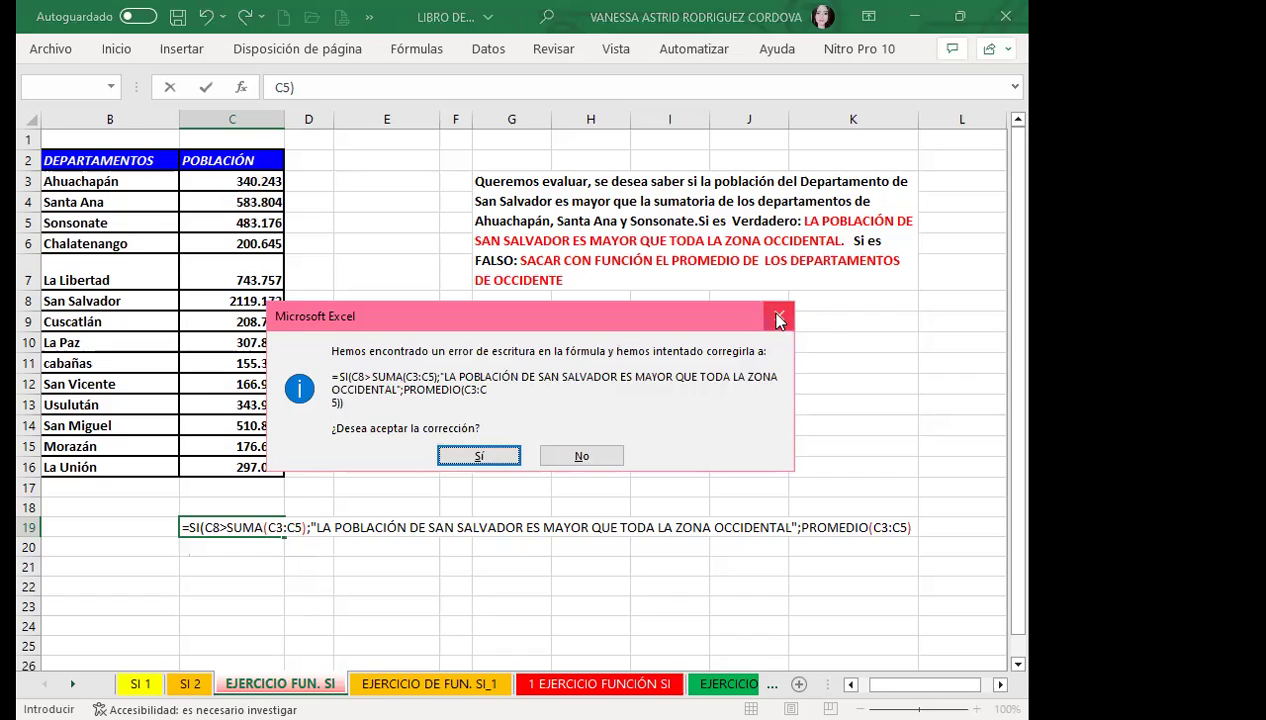
left_click(779, 319)
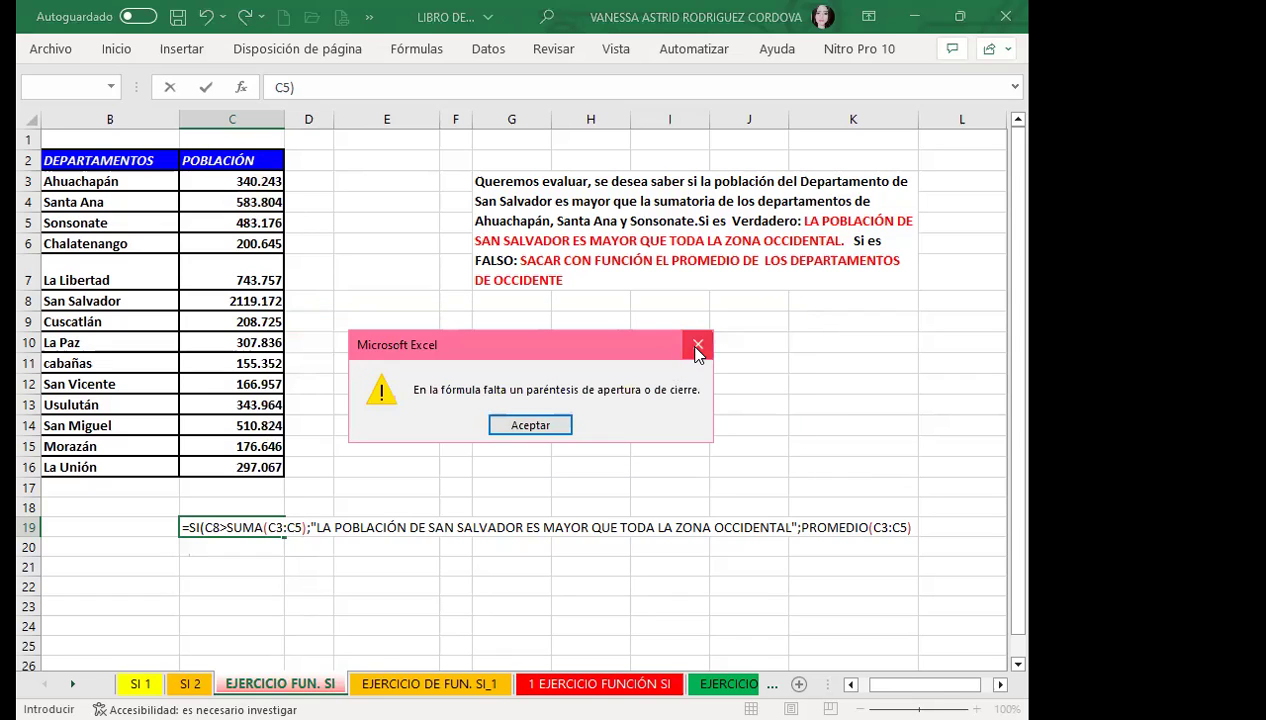
key("Return")
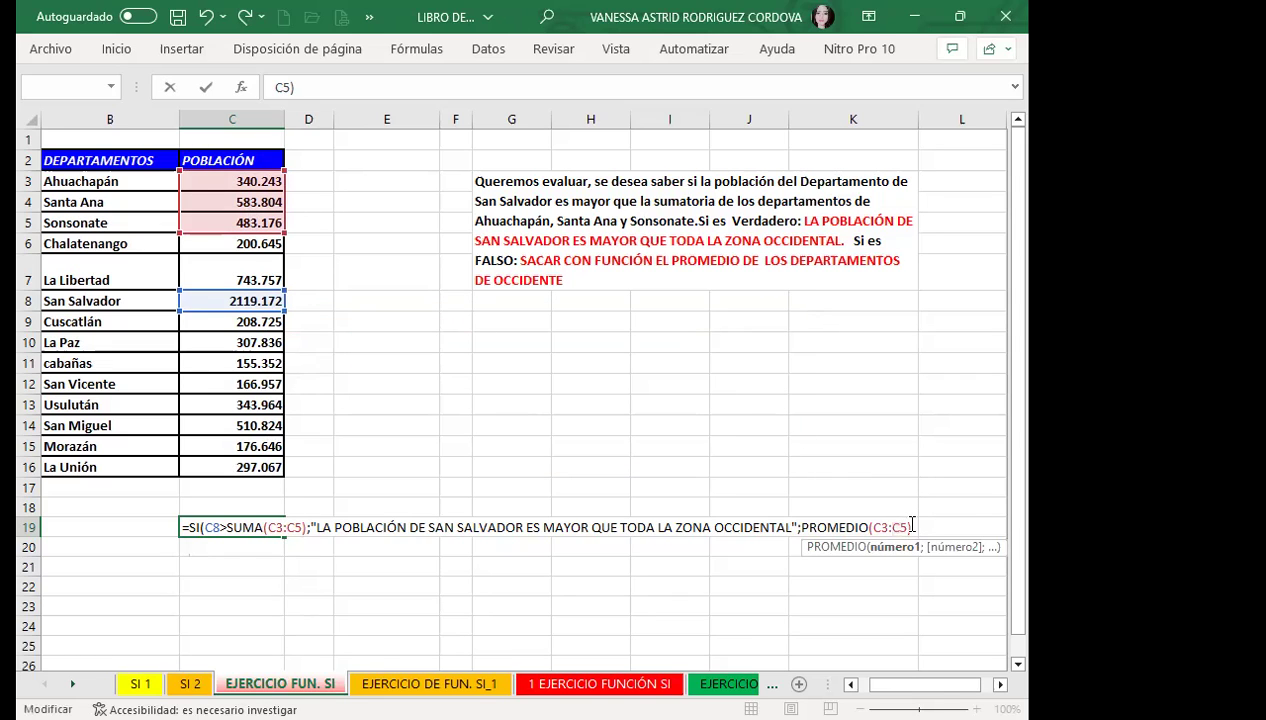
type(")")
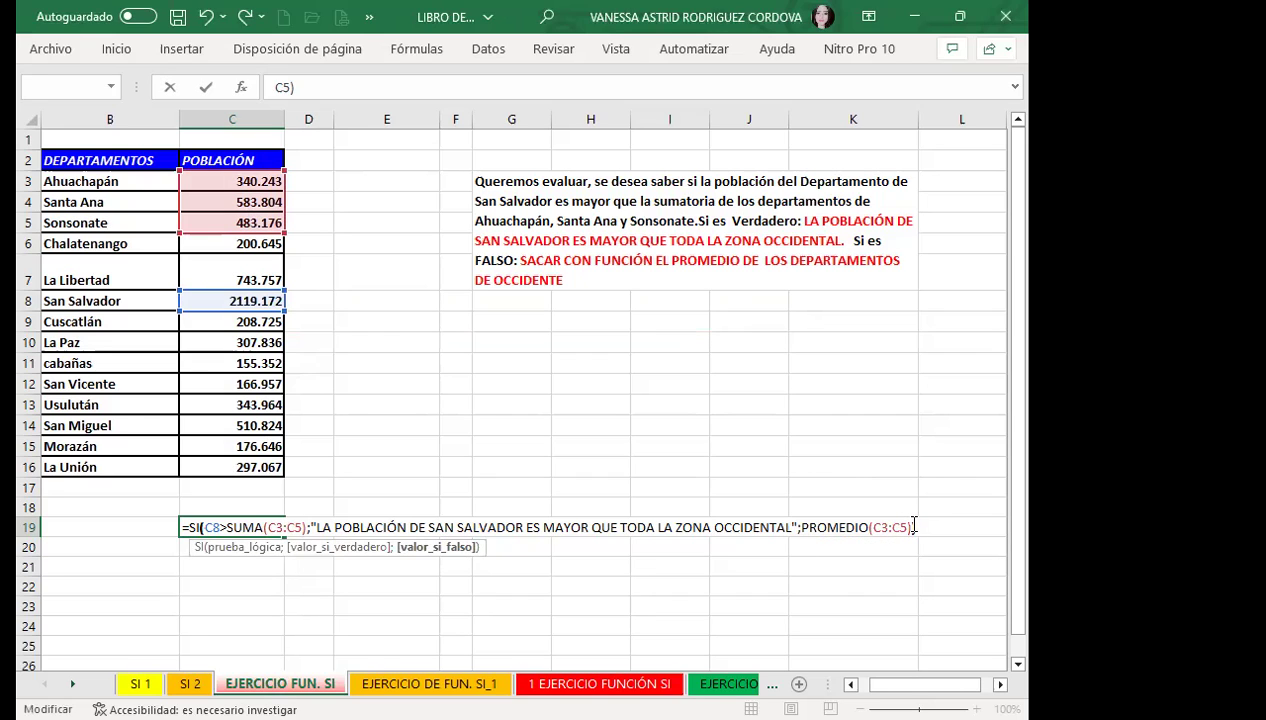
type(")")
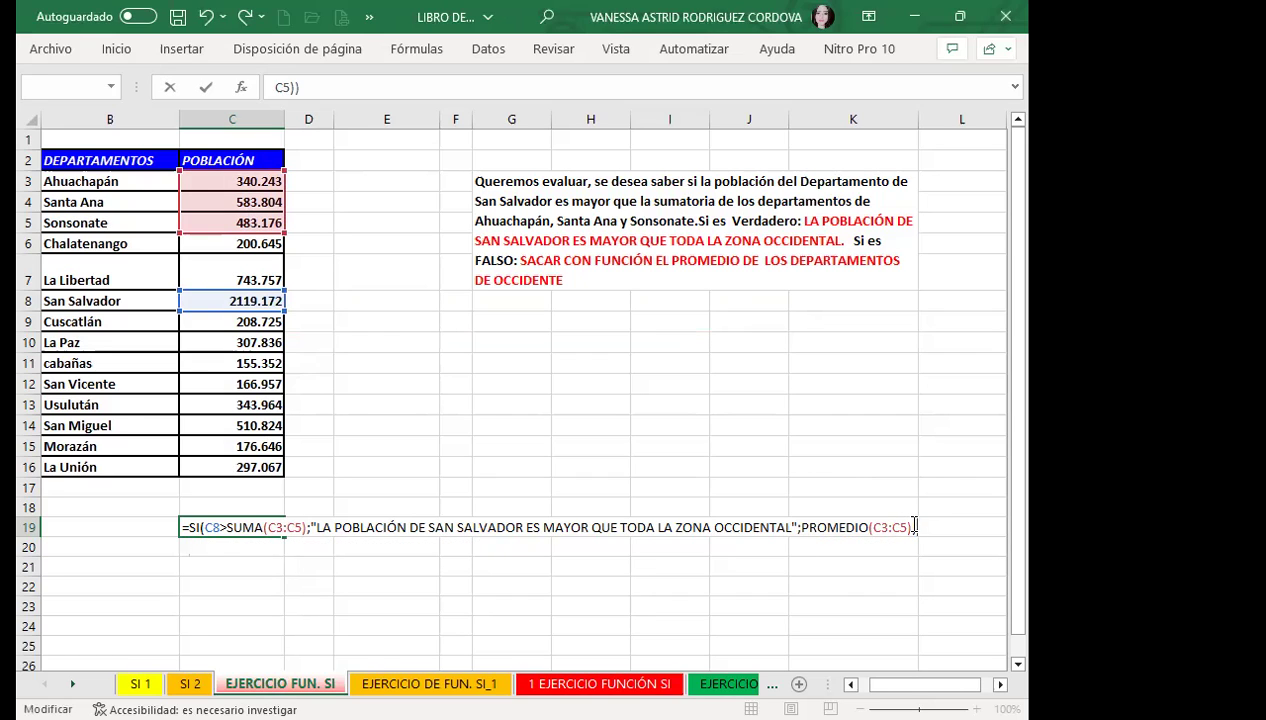
key("Return")
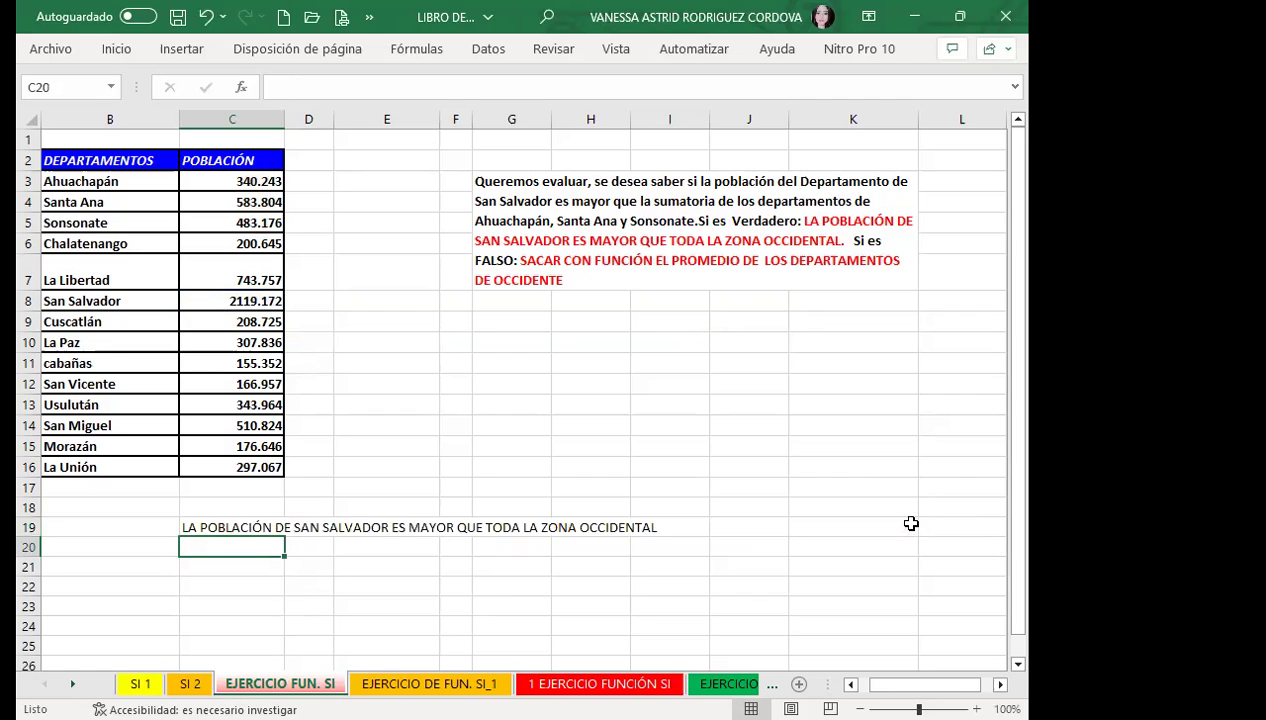
Fix the trailing parenthesis in C19's formula and commit it so the San Salvador message appears.
double_click(256, 525)
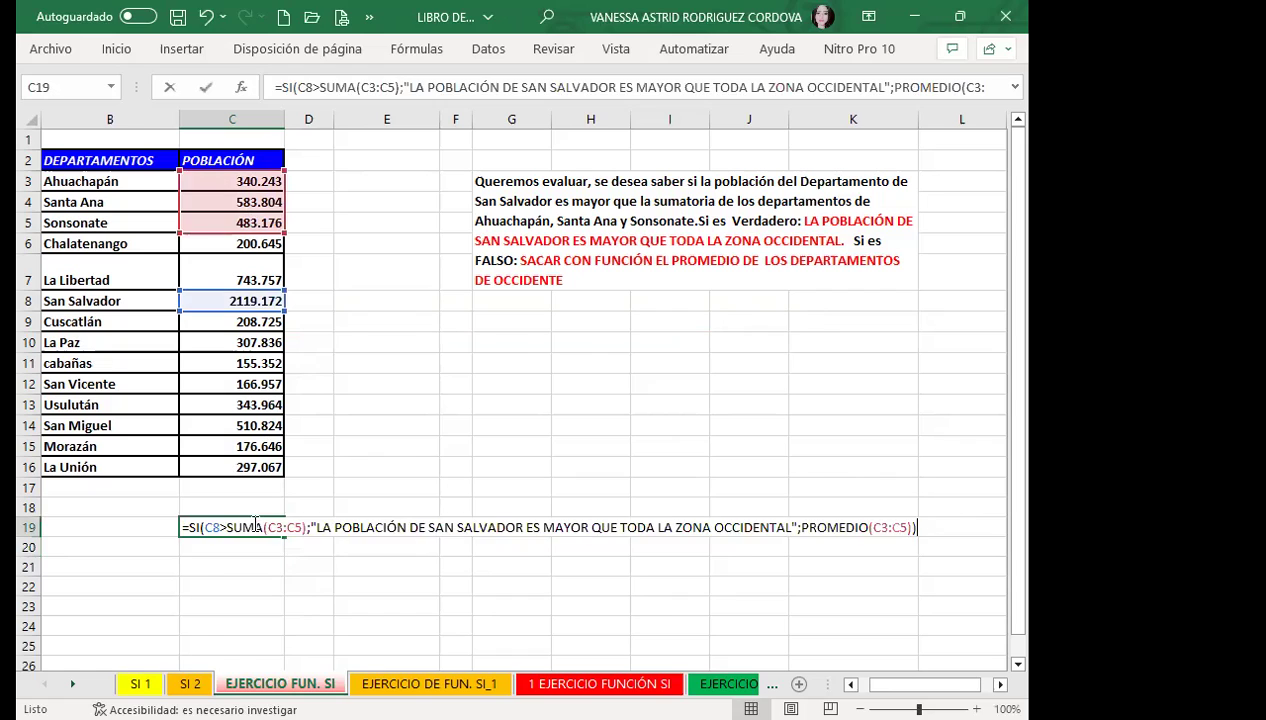
left_click(926, 527)
key("BackSpace")
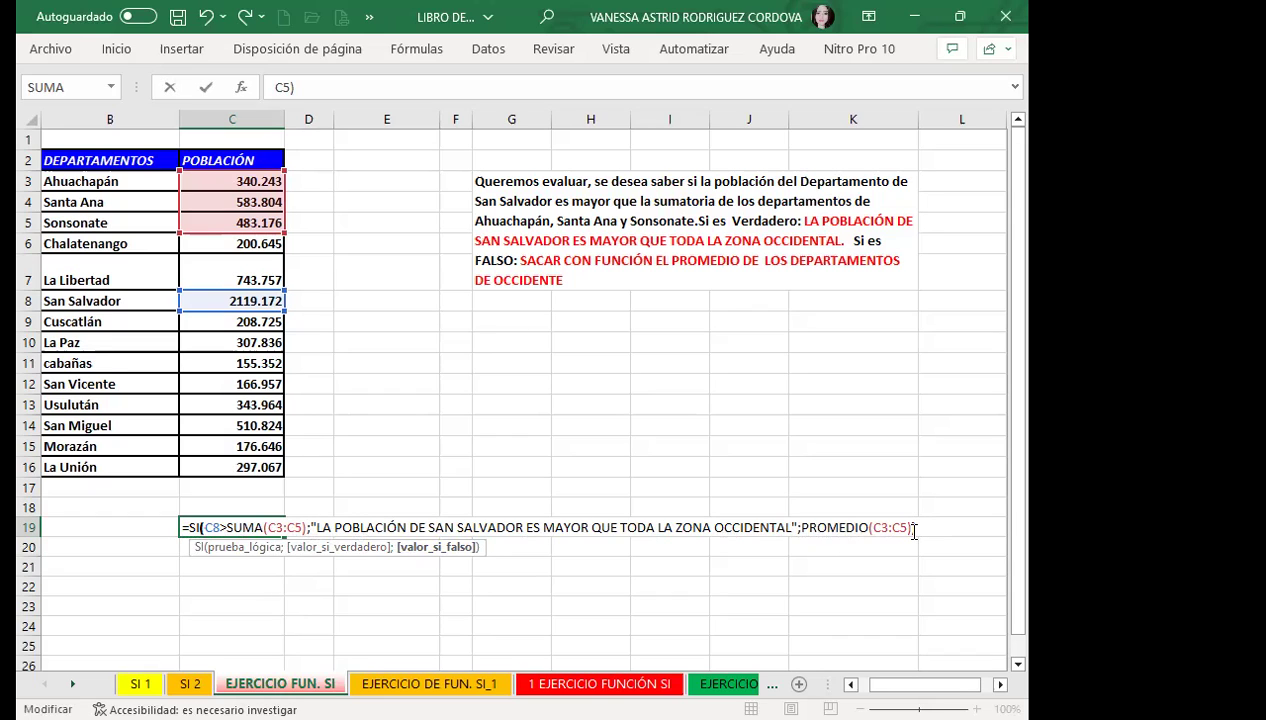
type(")")
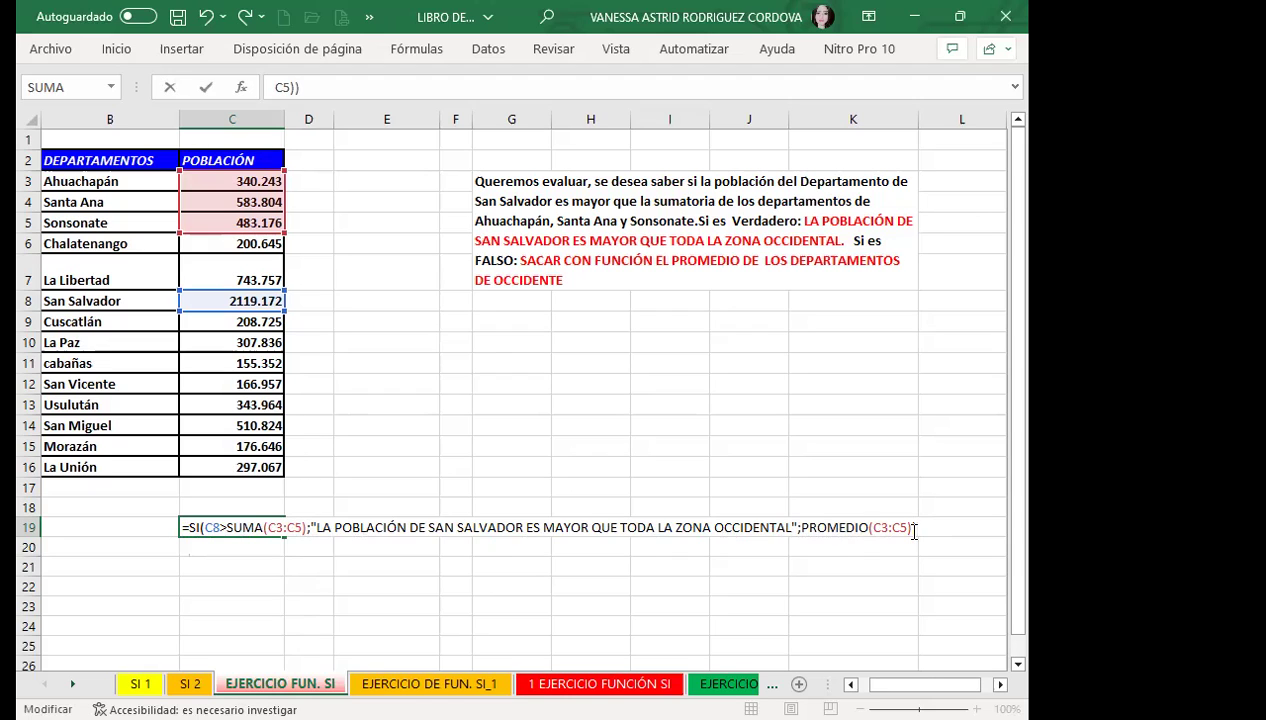
key("Return")
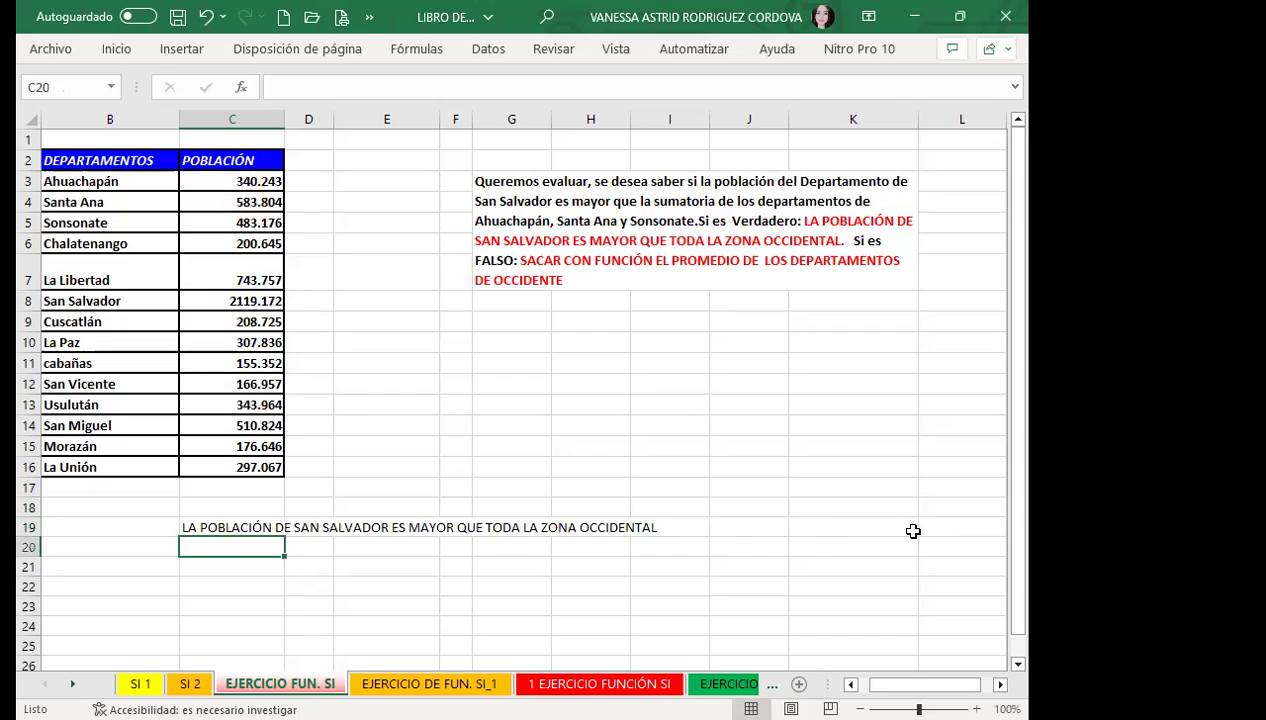
left_click(211, 526)
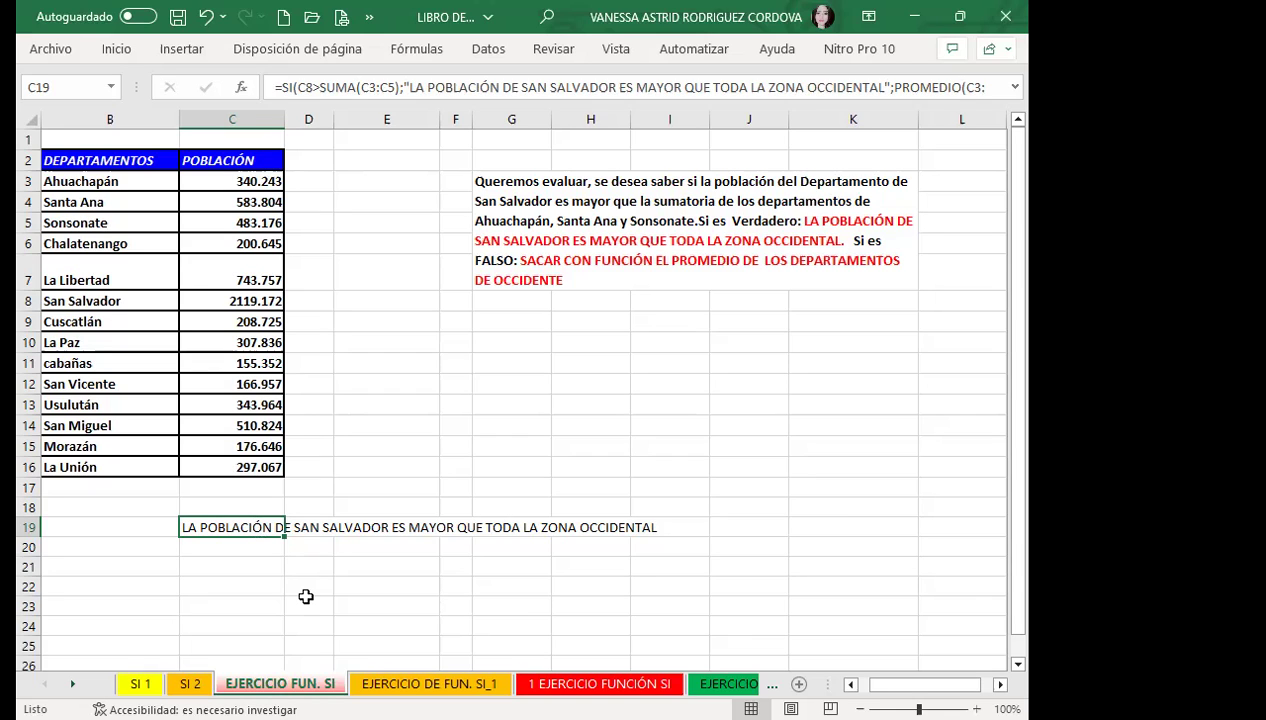
Go to the EJERCICIO DE FUN. SI_1 student grades sheet.
left_click(405, 682)
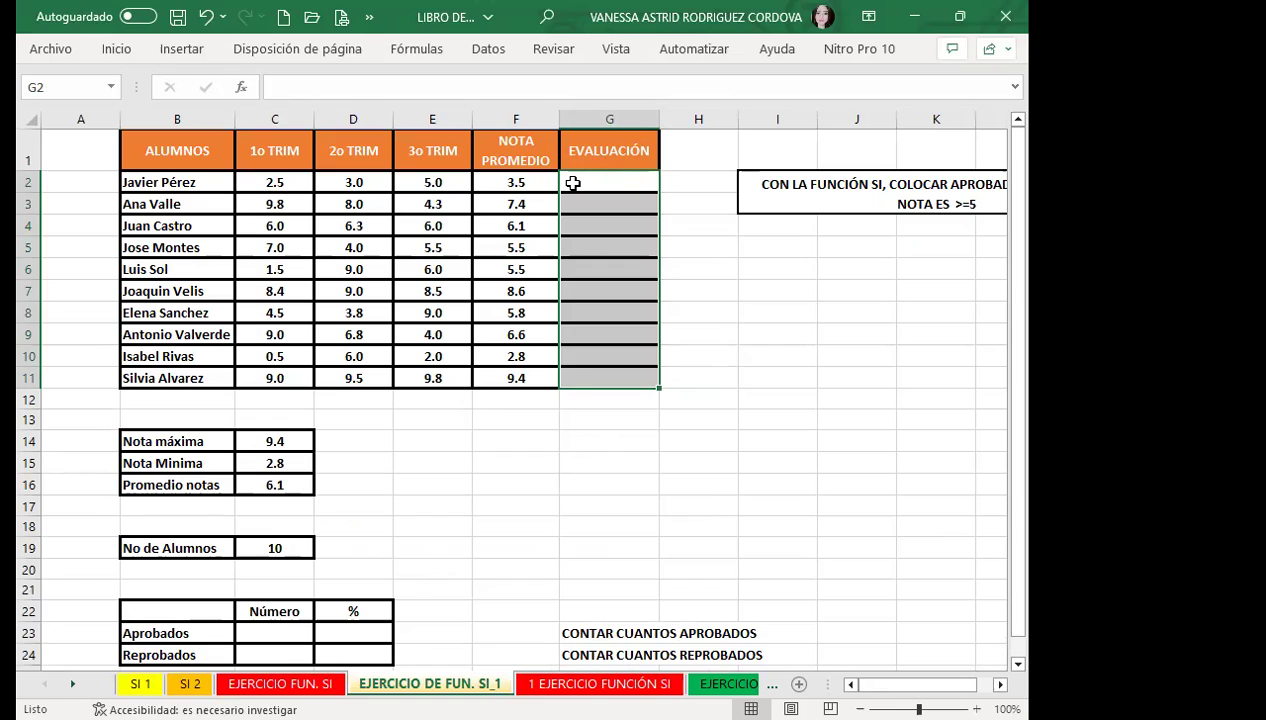
Check the average formula in F2, then start =SI( in G2, correcting the mistyped =ASI.
left_click(572, 183)
left_click(525, 180)
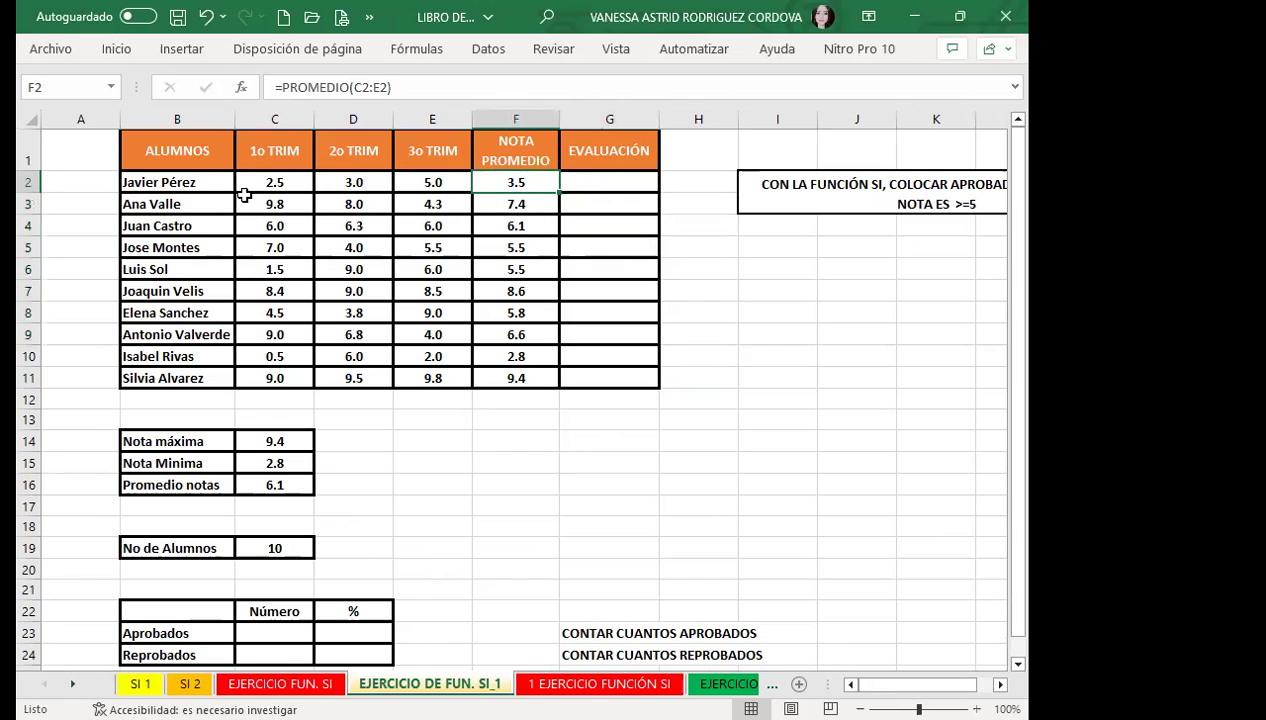
left_click(620, 181)
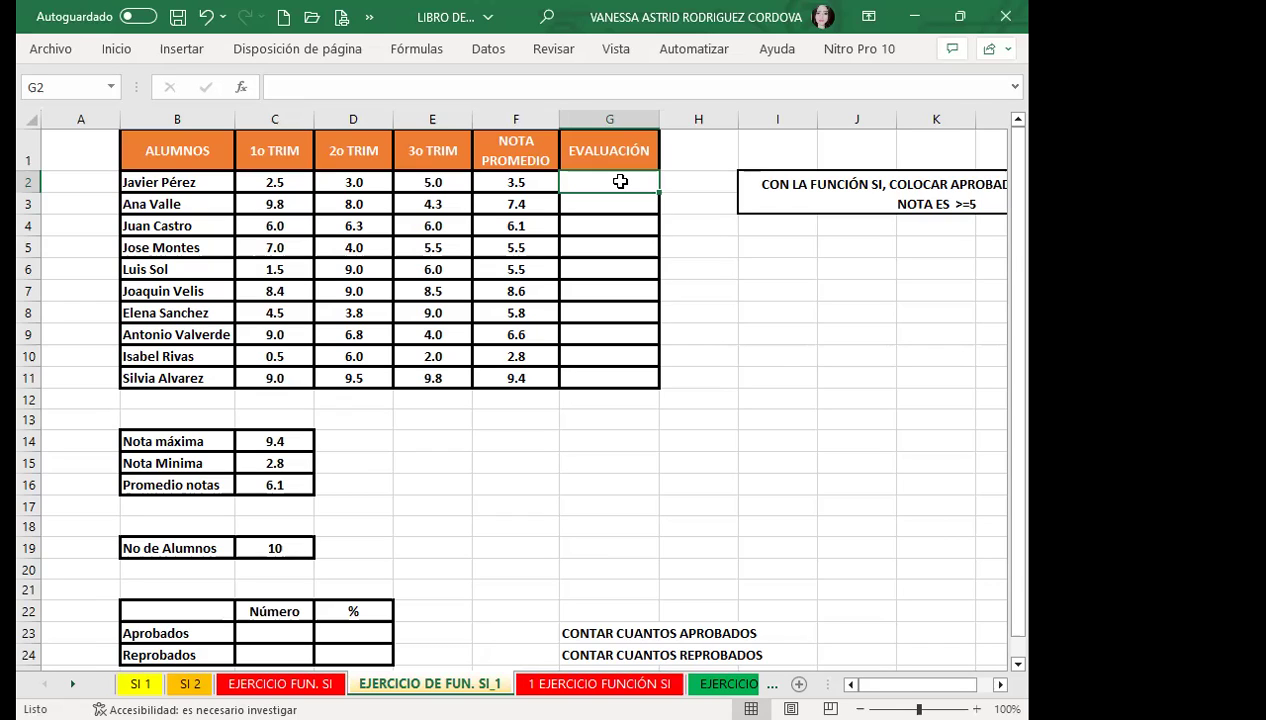
type("=")
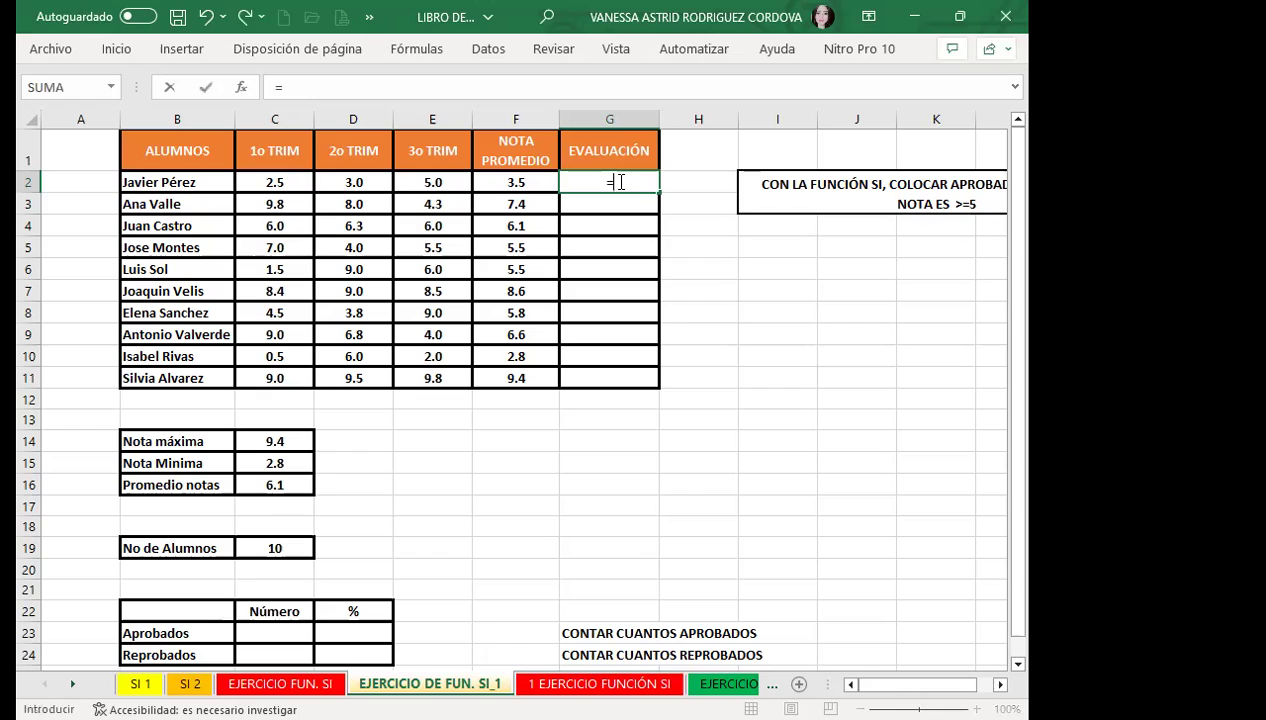
type("ASI")
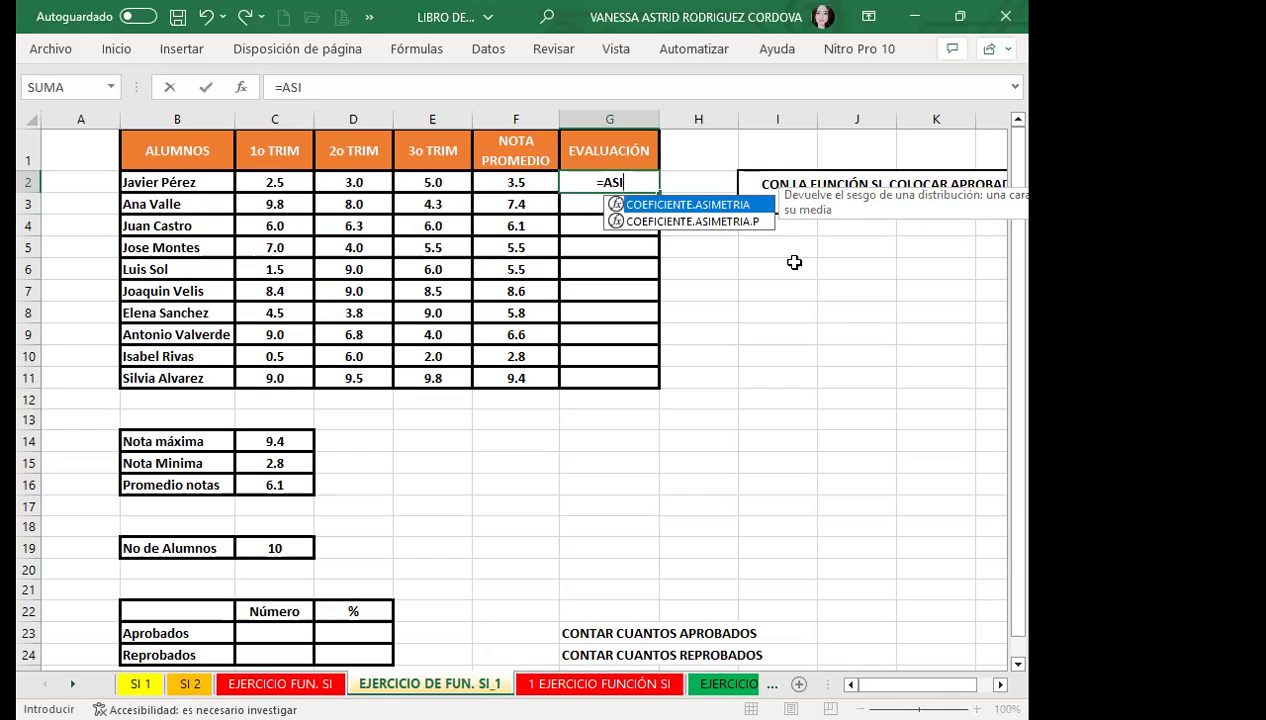
key("BackSpace")
key("BackSpace")
key("BackSpace")
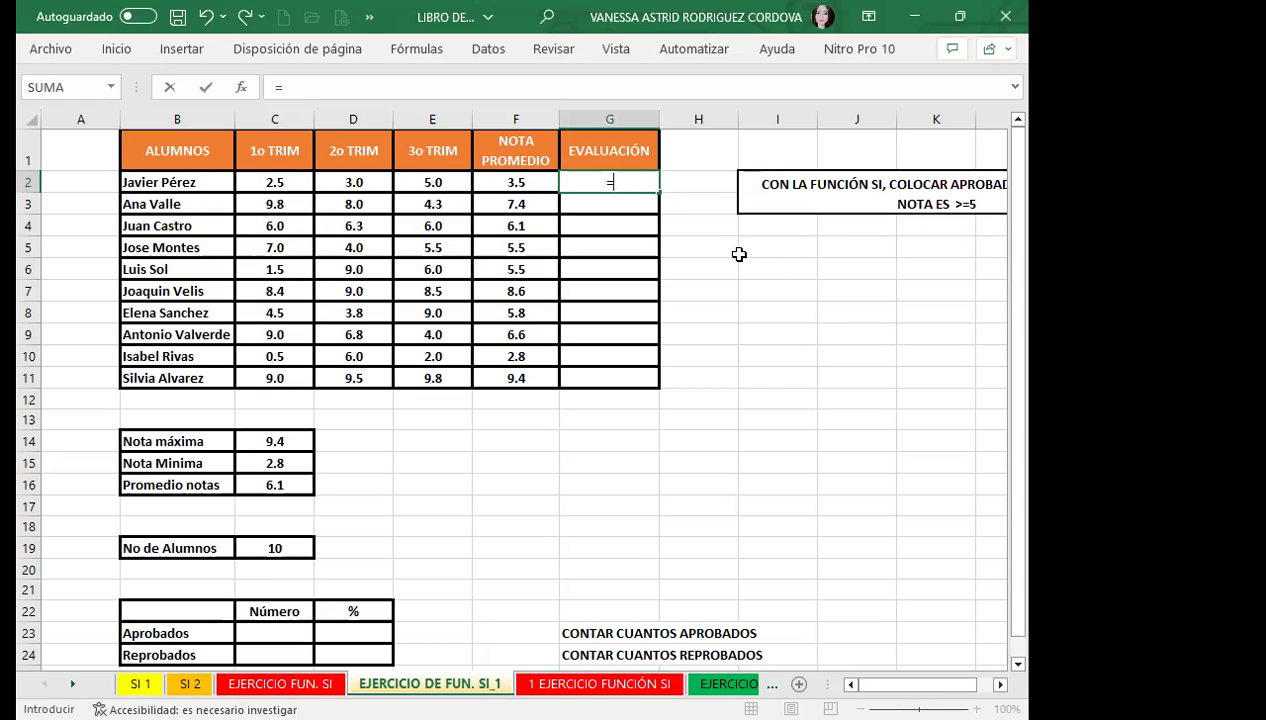
type("SI(")
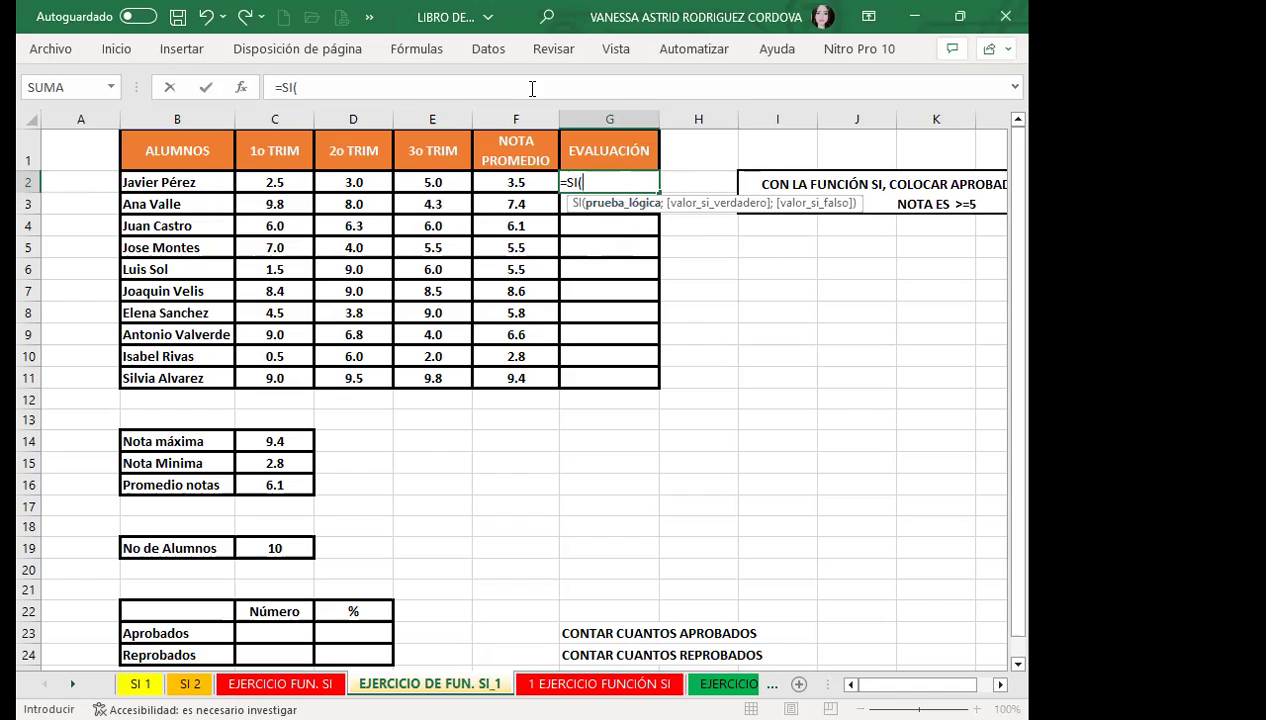
Enter =SI(F2>=5;"APROBADO";"REPROBADO") in G2.
left_click(522, 178)
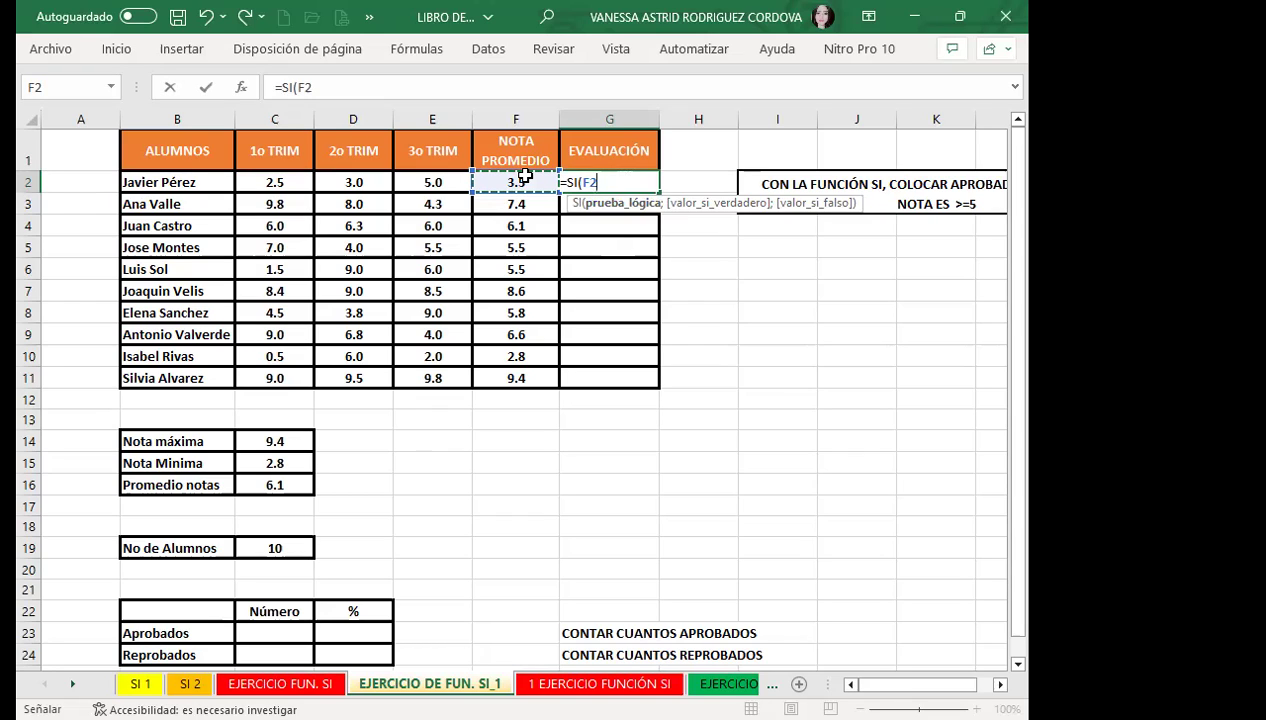
type(">=5")
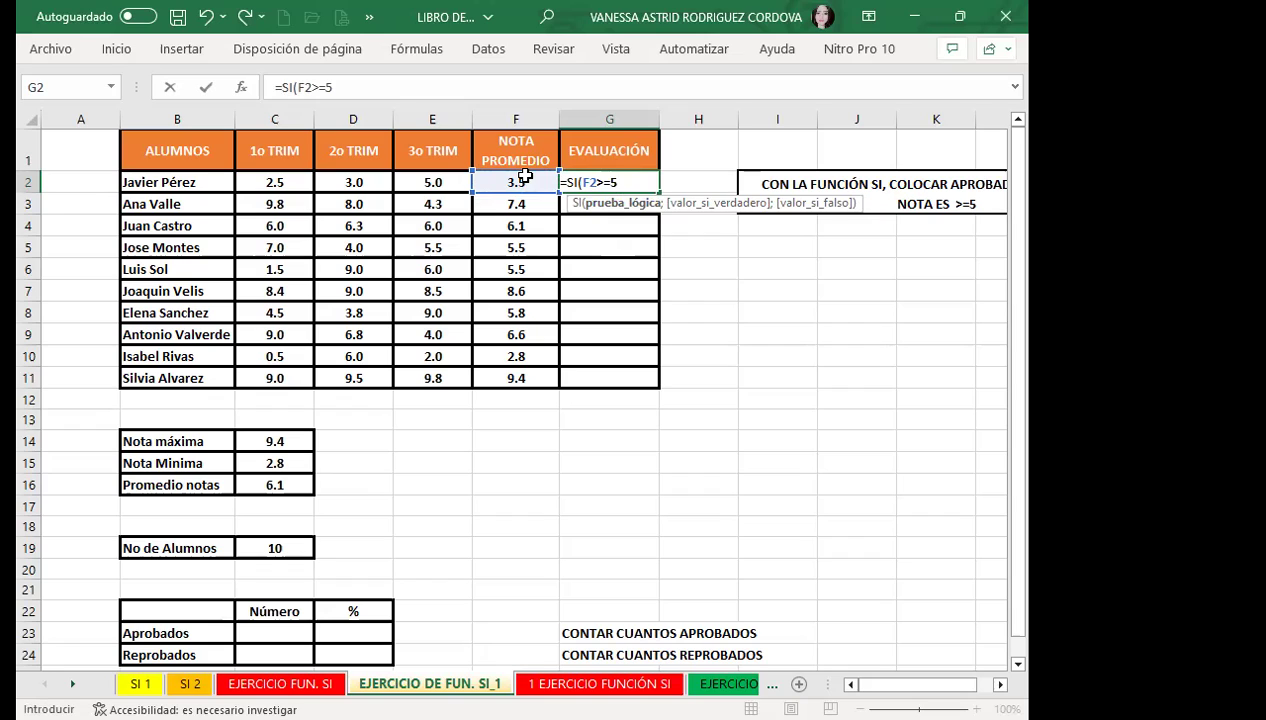
type(";")
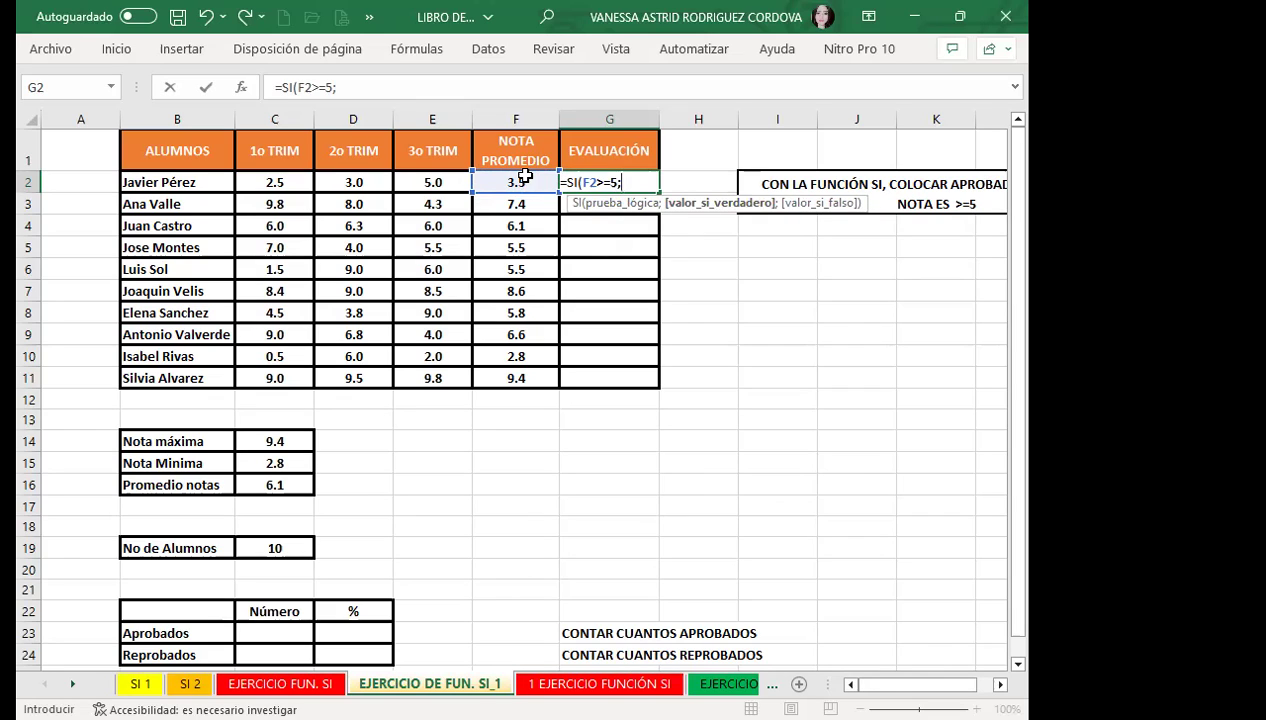
type("\"APROBADO\";\"REPROBADO\"")
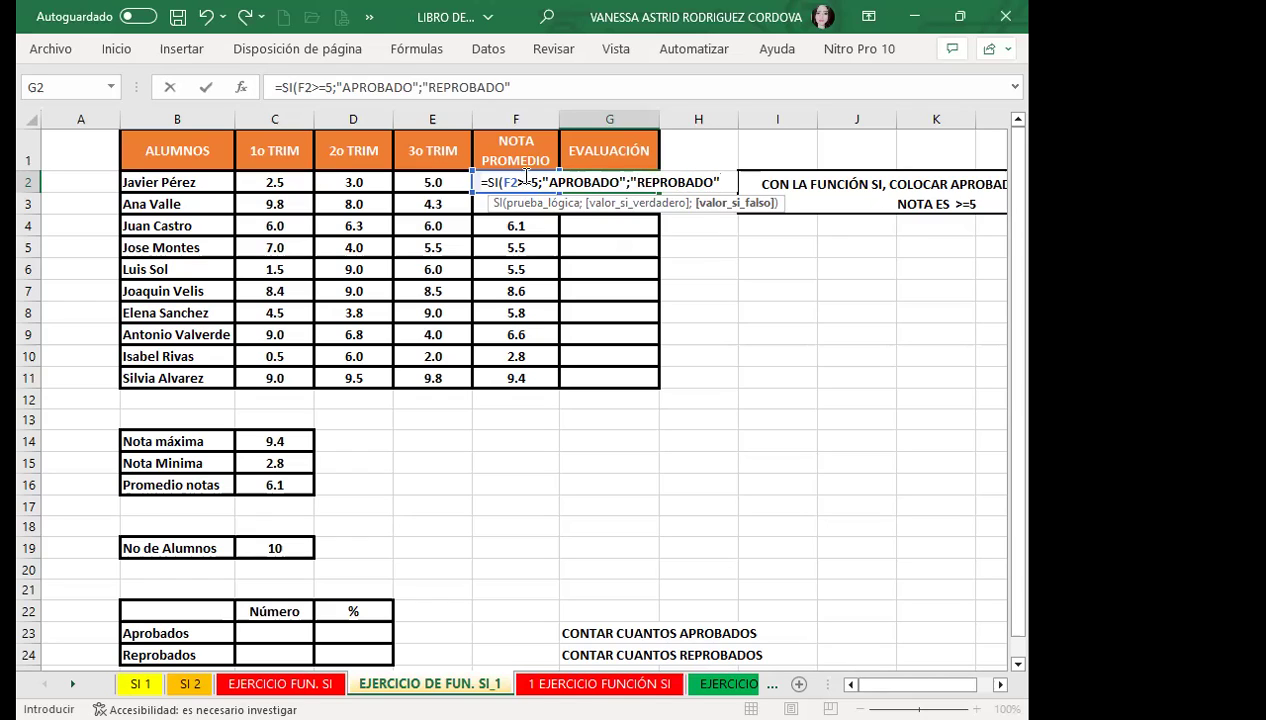
key("Return")
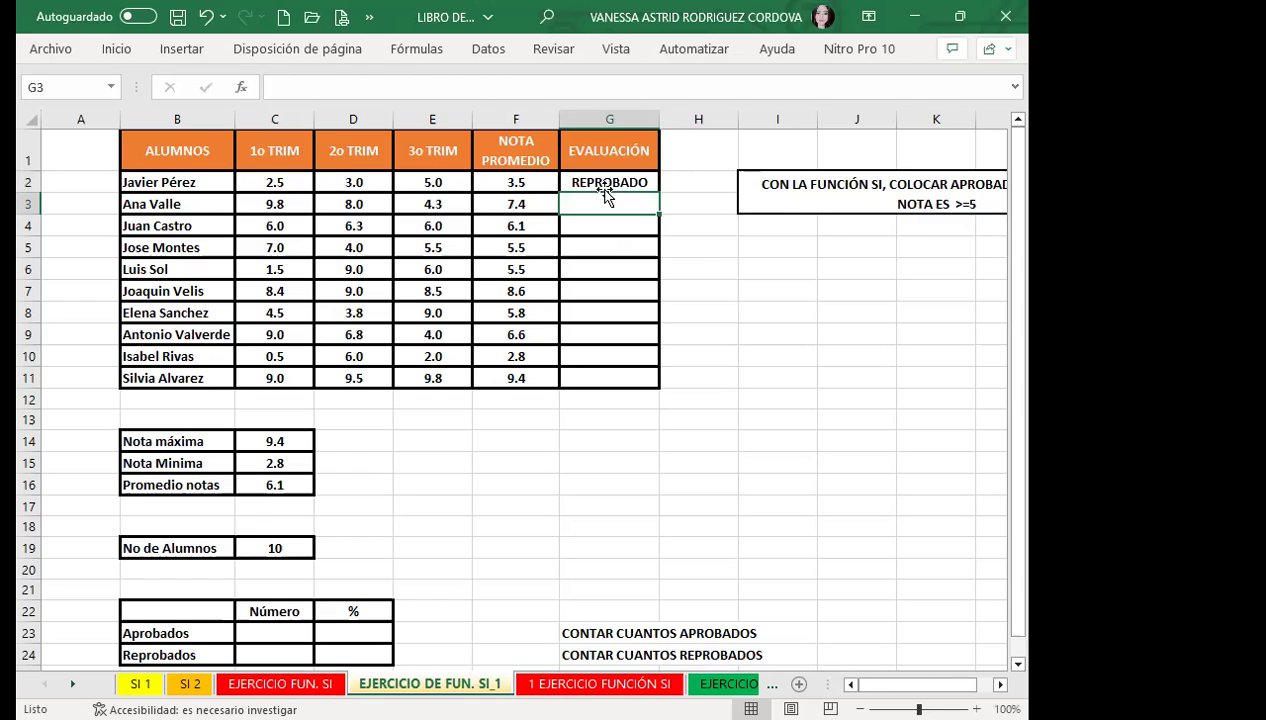
Fill G2's formula down to G11, spot-check several copies, and select G2:G11.
left_click(608, 180)
left_click_drag(658, 193, 639, 386)
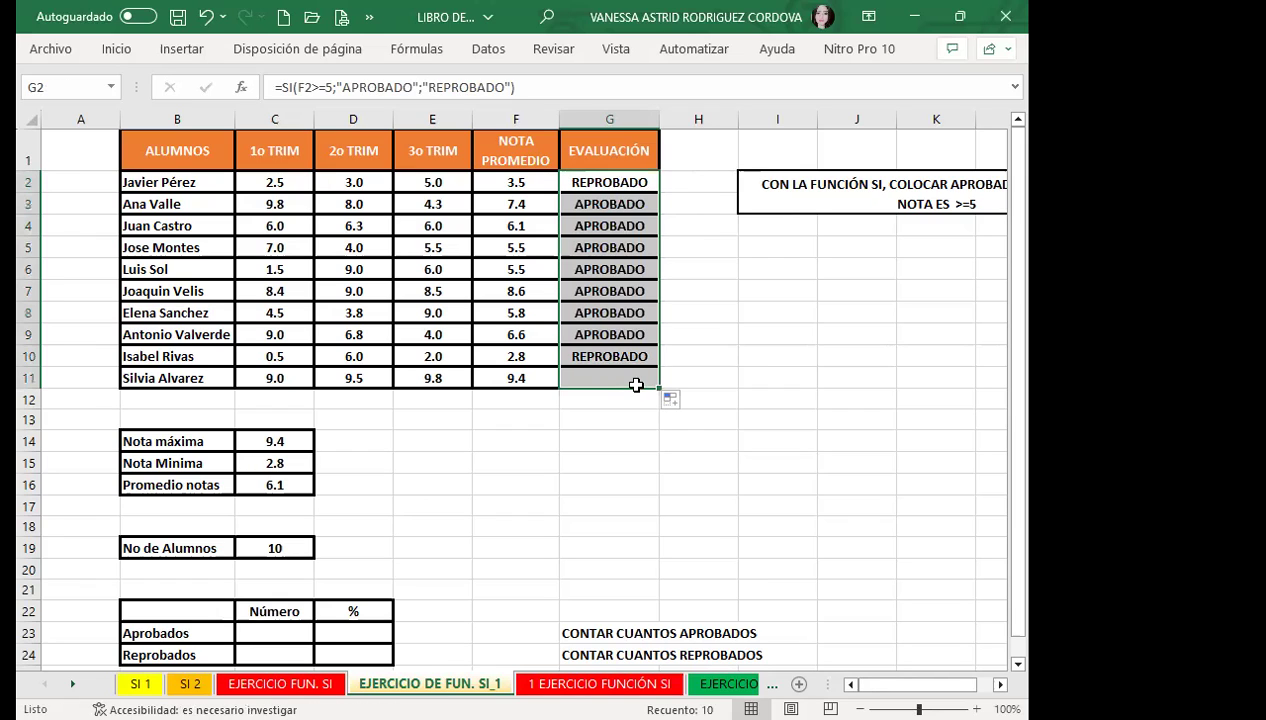
left_click(568, 380)
left_click(572, 334)
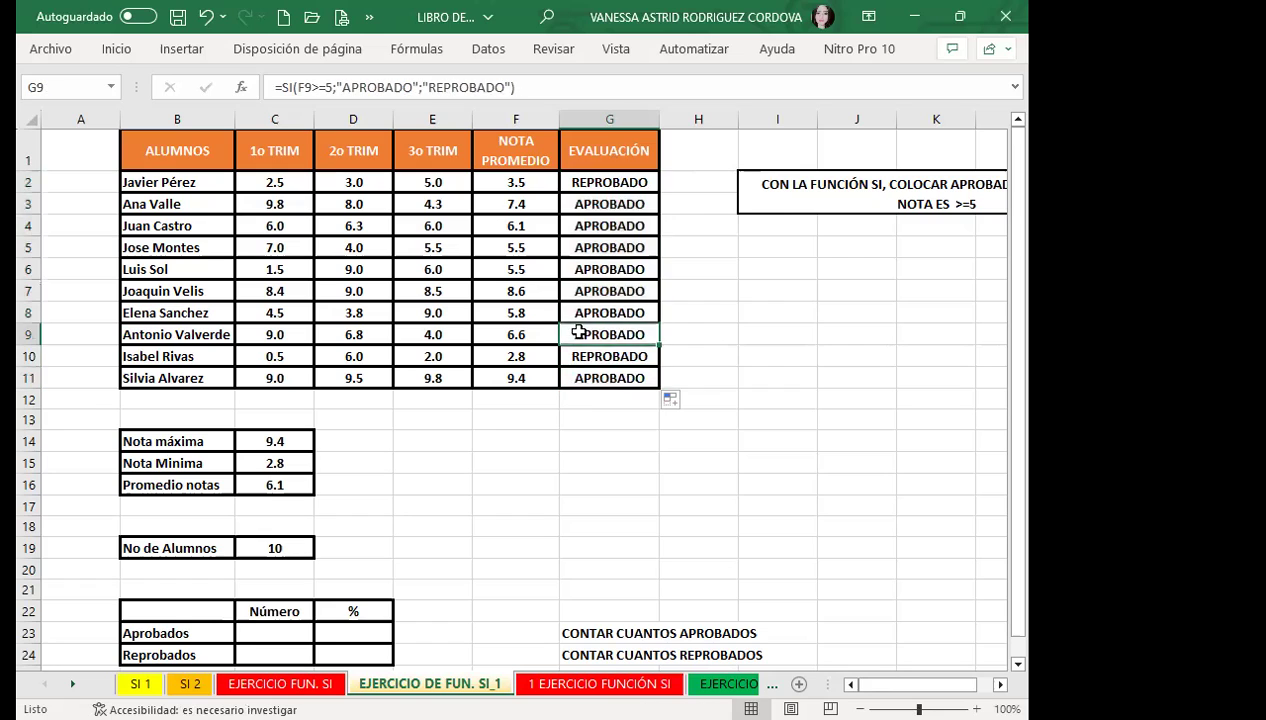
left_click(581, 249)
left_click(581, 226)
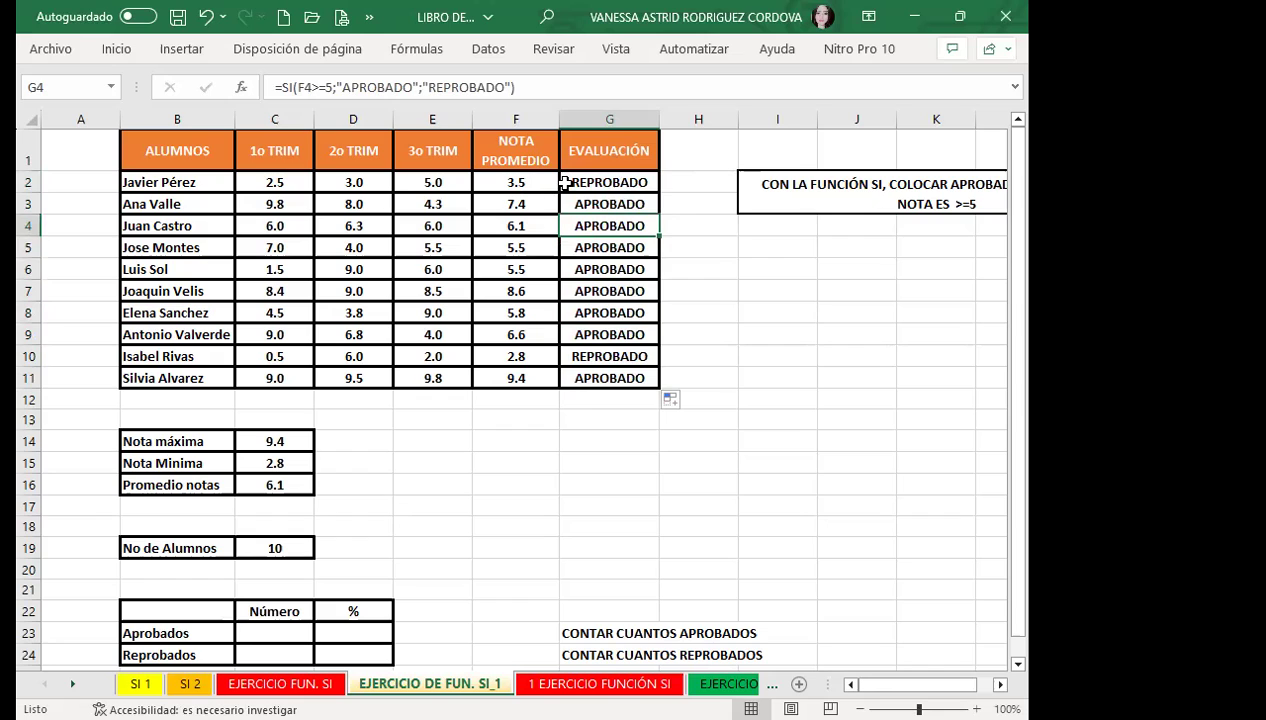
left_click(568, 183)
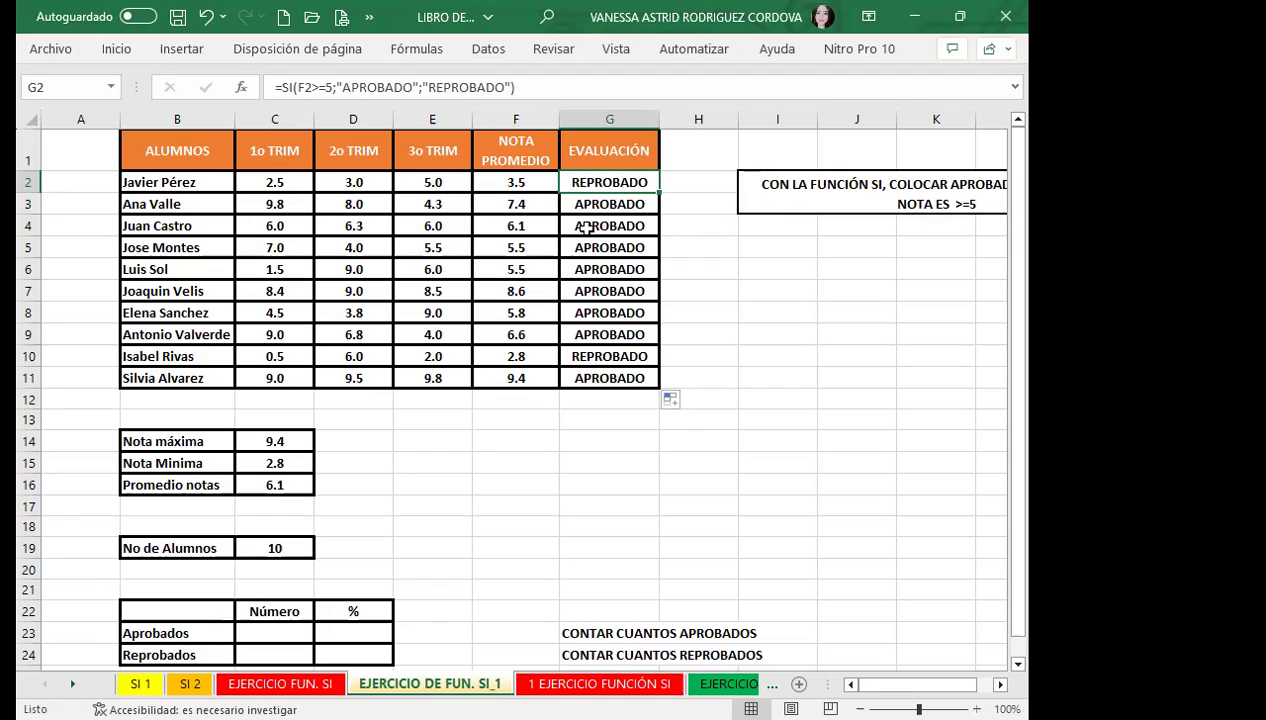
left_click_drag(586, 180, 579, 376)
left_click(580, 333)
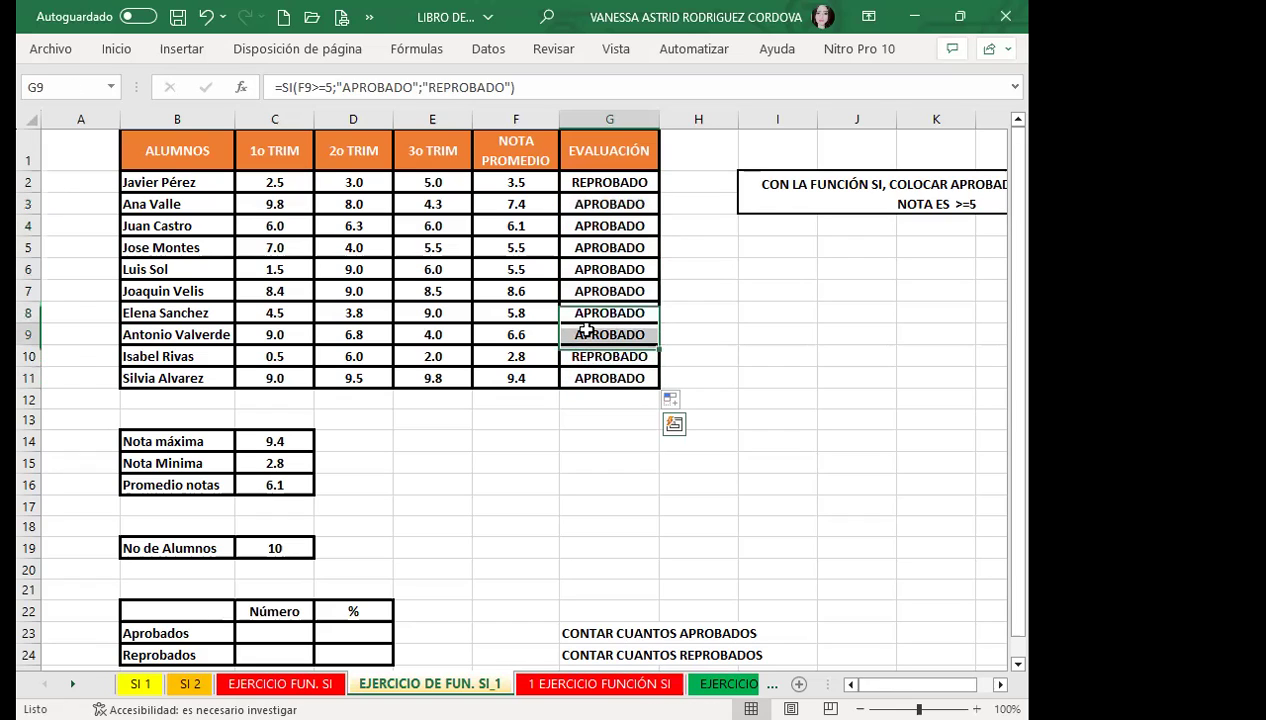
left_click_drag(582, 181, 588, 378)
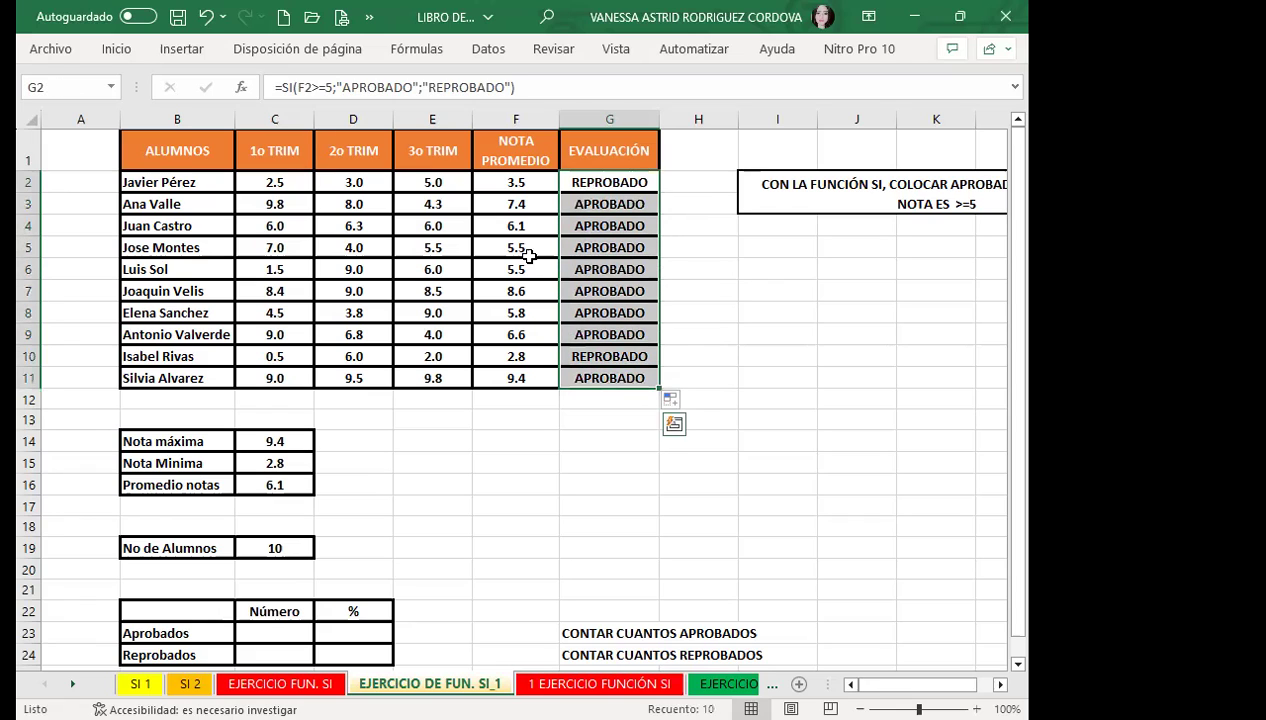
Add an 'equal to G3' conditional format on G2:G11 with light red fill and dark red text.
left_click(113, 52)
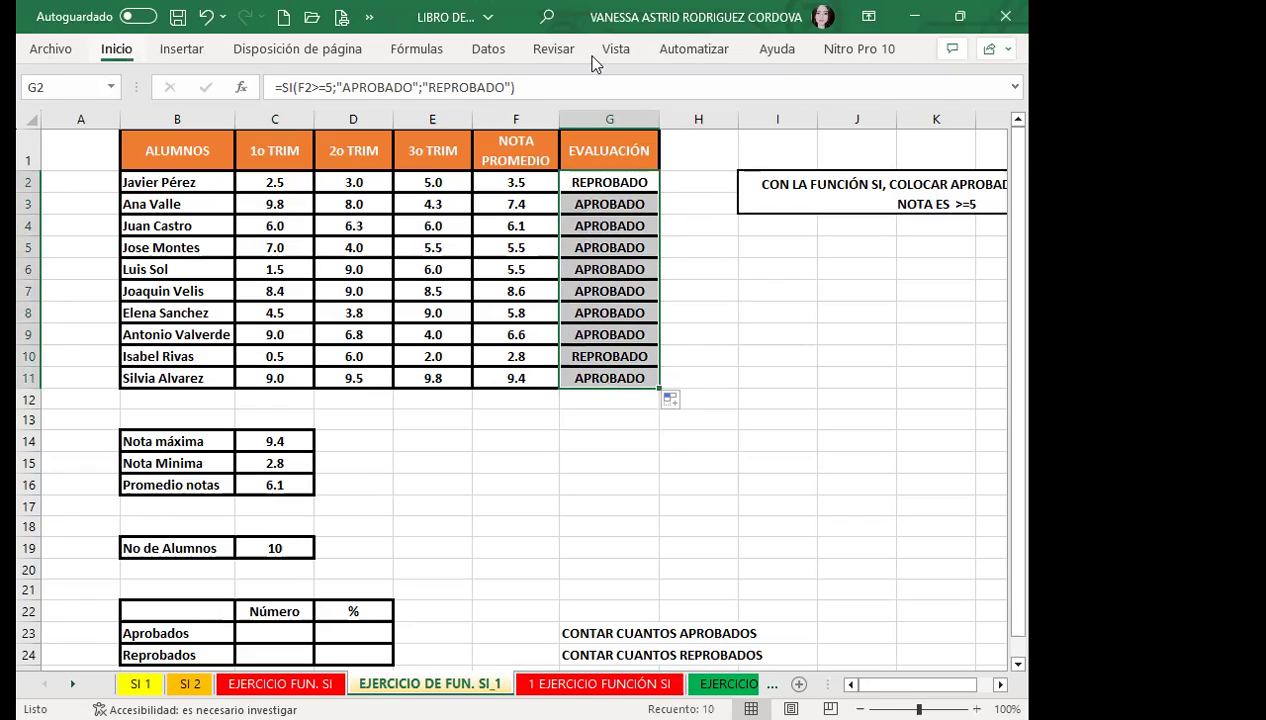
left_click(636, 80)
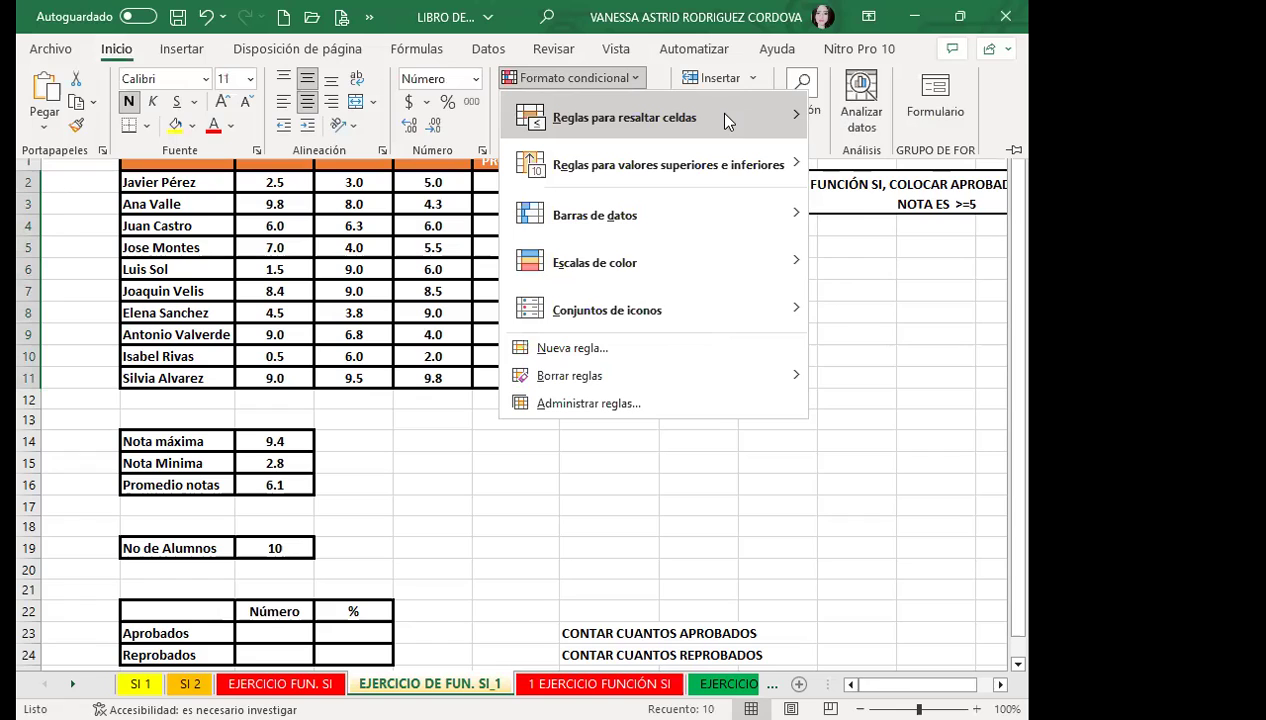
mouse_move(716, 117)
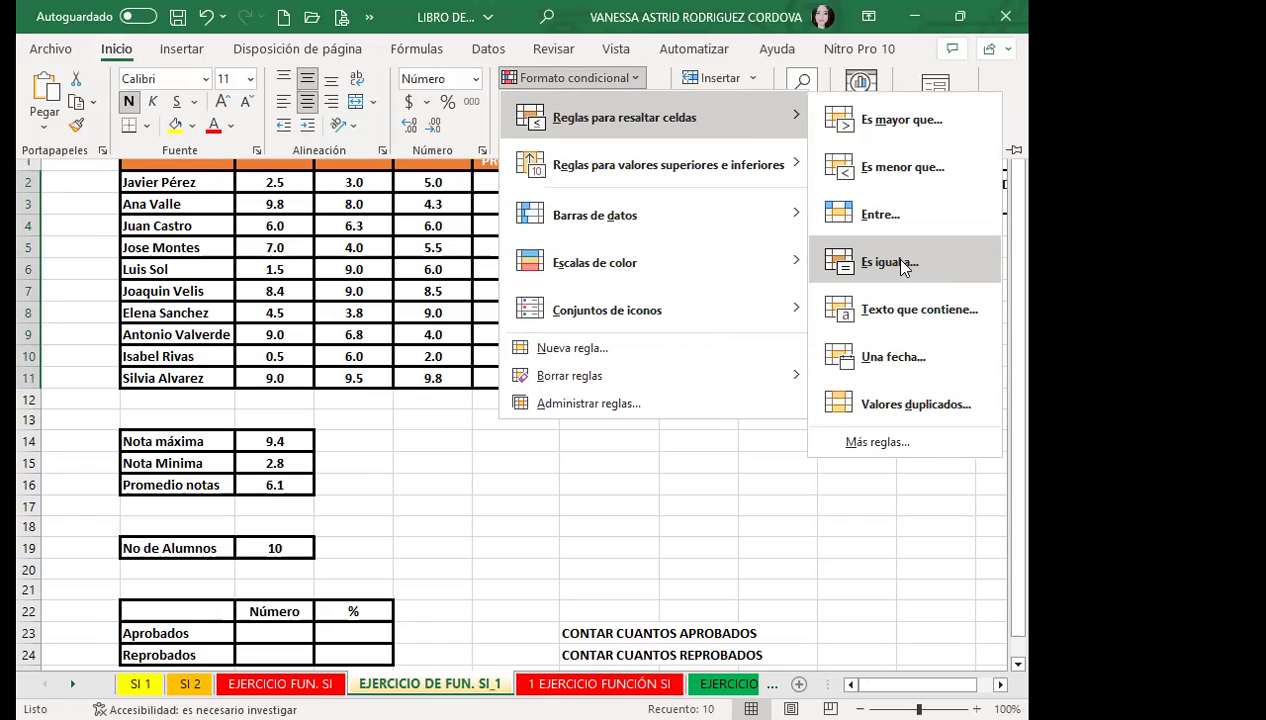
left_click(890, 260)
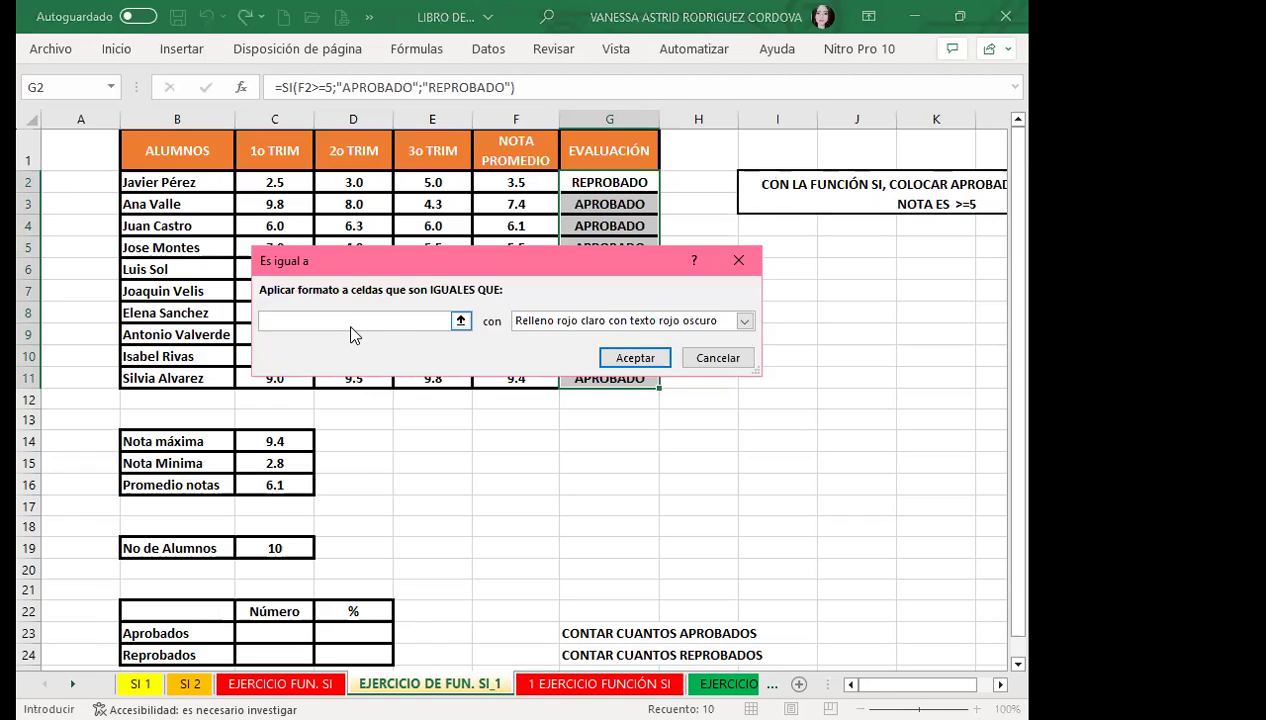
left_click(604, 204)
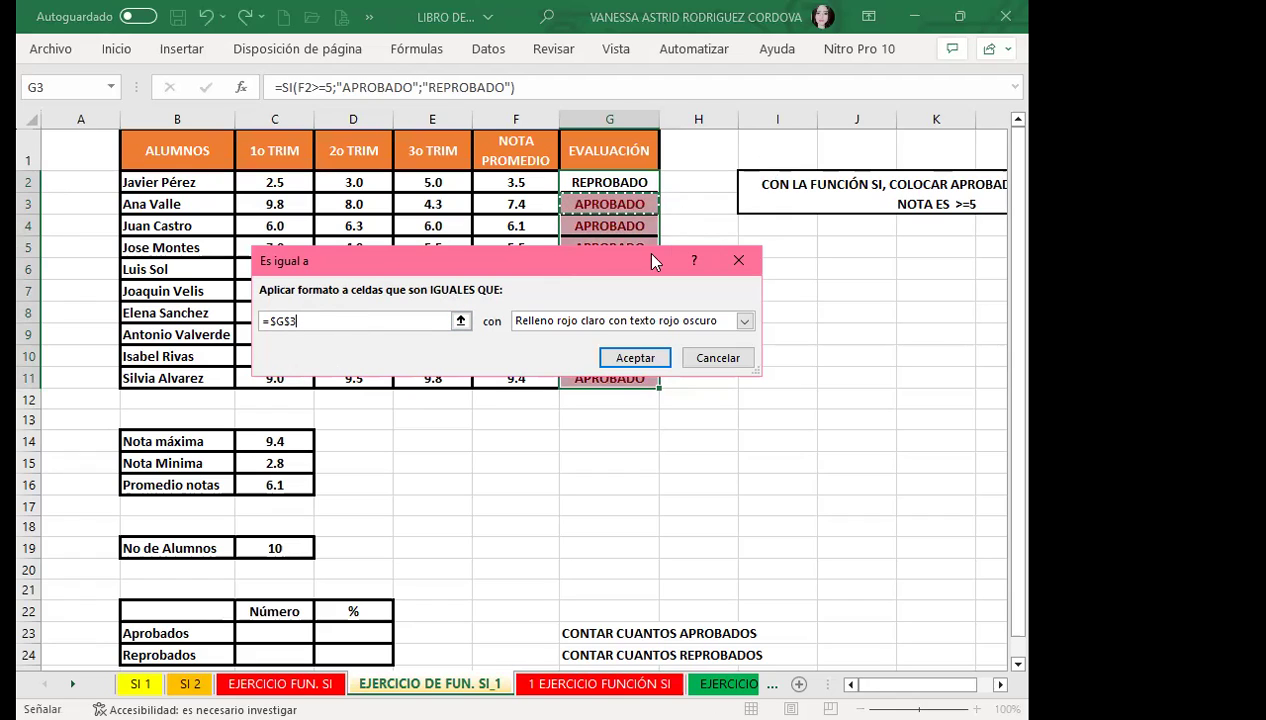
left_click(634, 357)
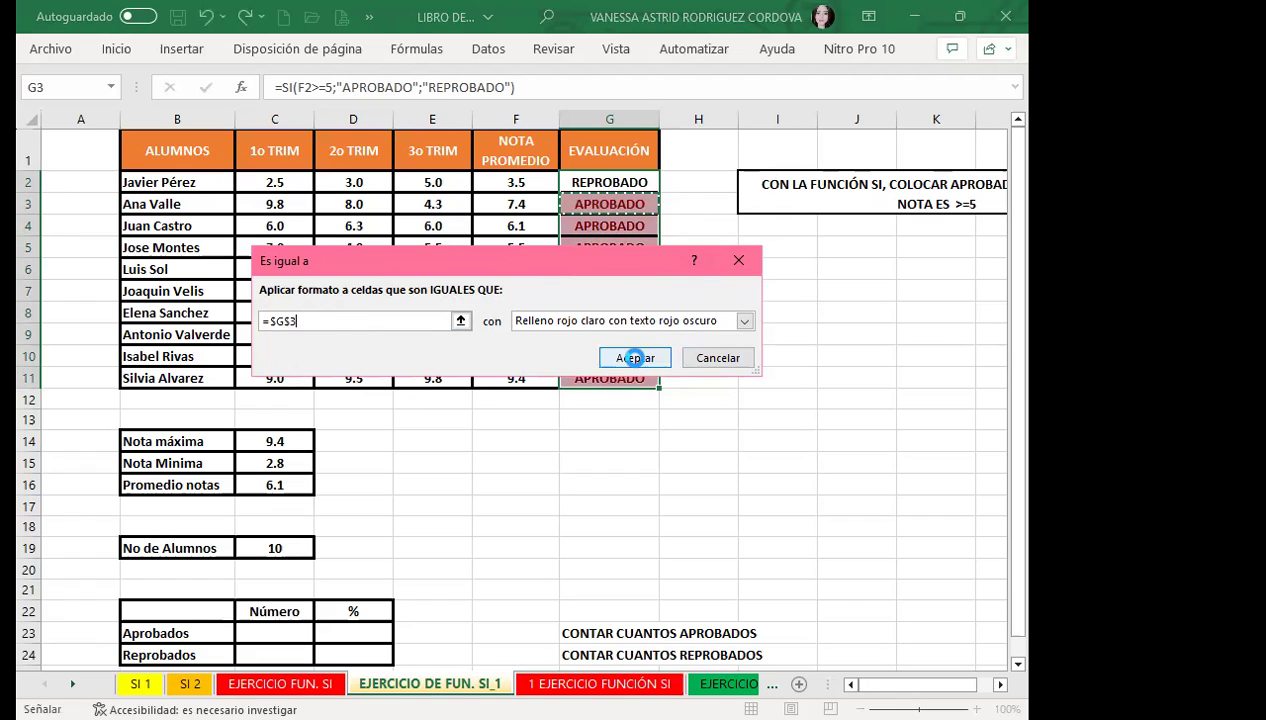
left_click(594, 414)
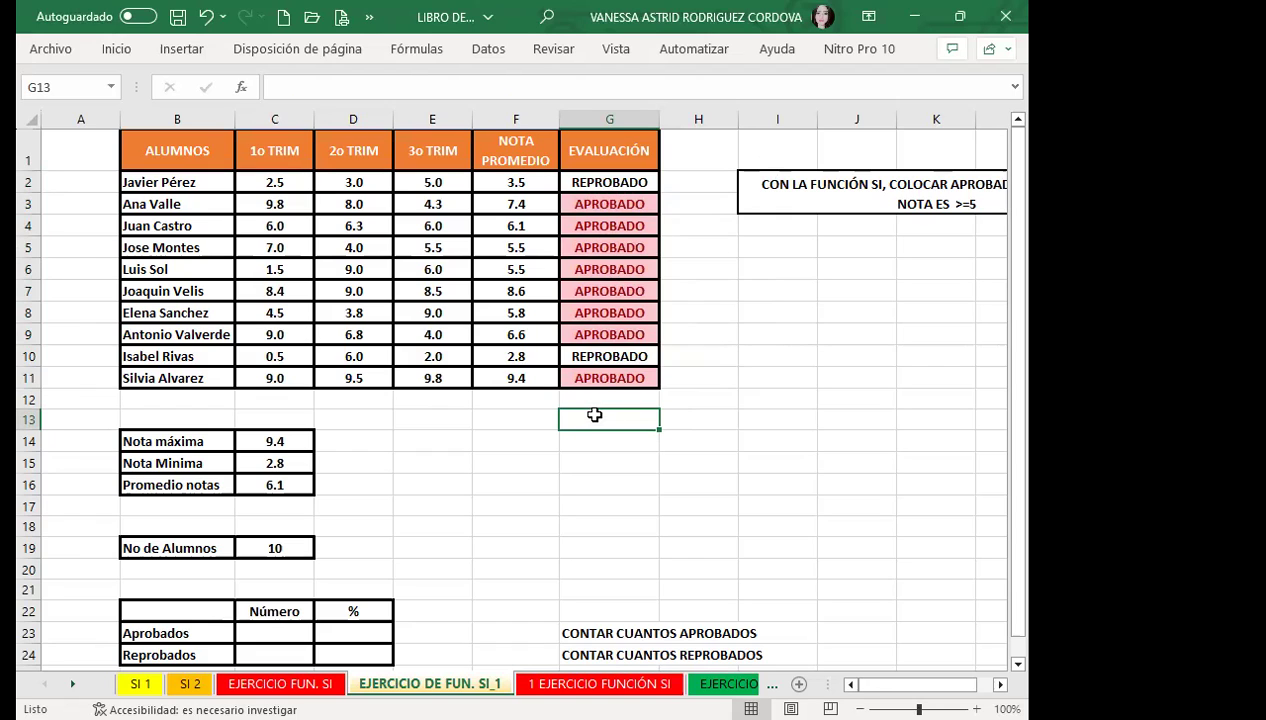
left_click(628, 330)
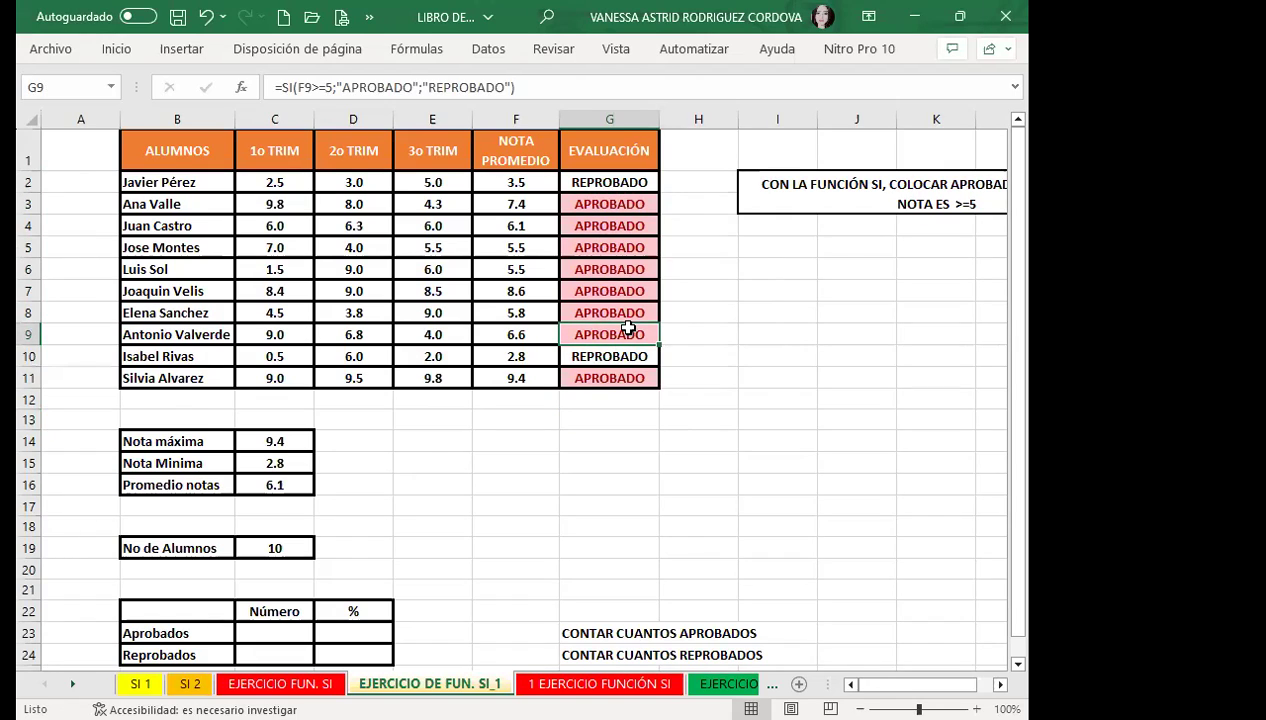
left_click(634, 246)
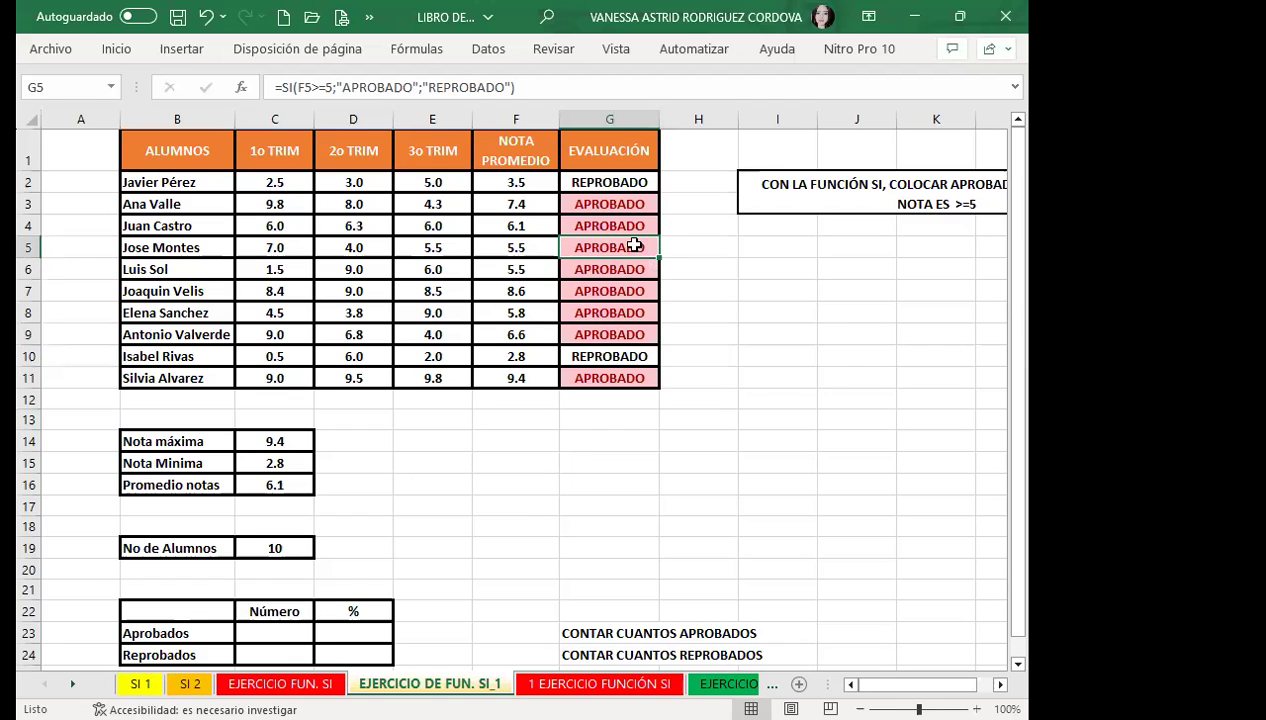
left_click(628, 206)
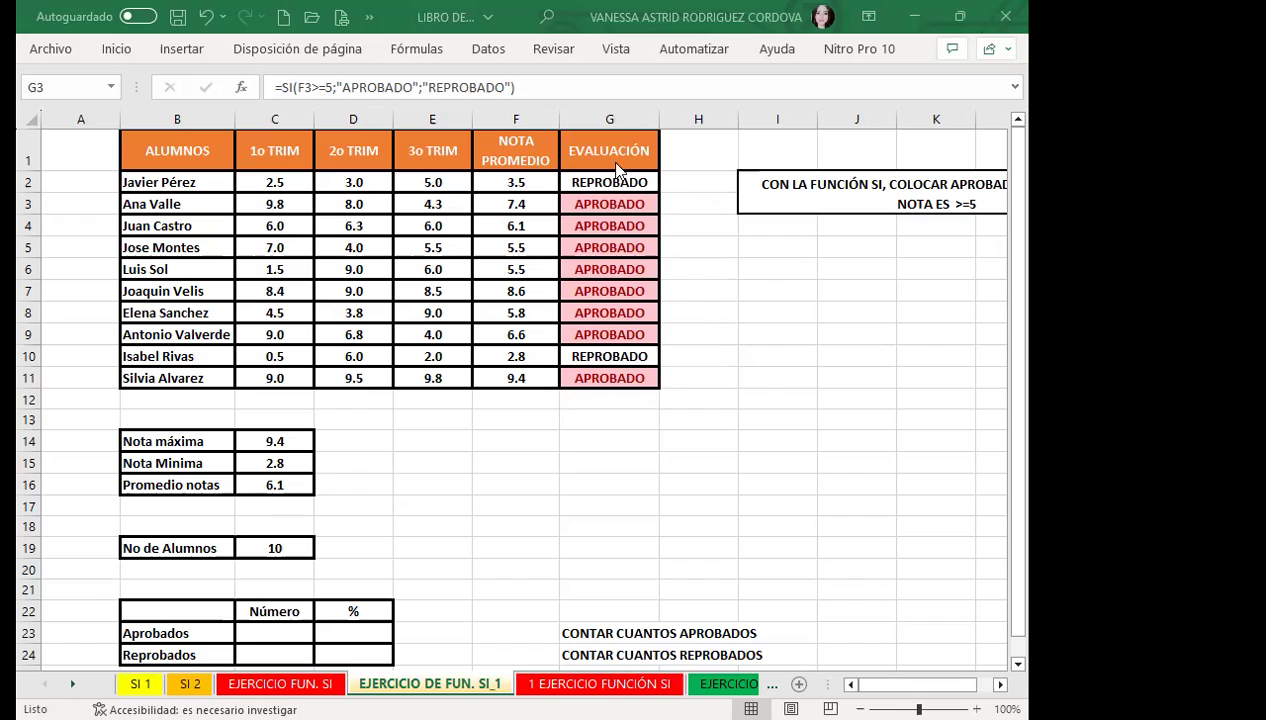
key("Down")
key("Down")
key("Down")
key("Down")
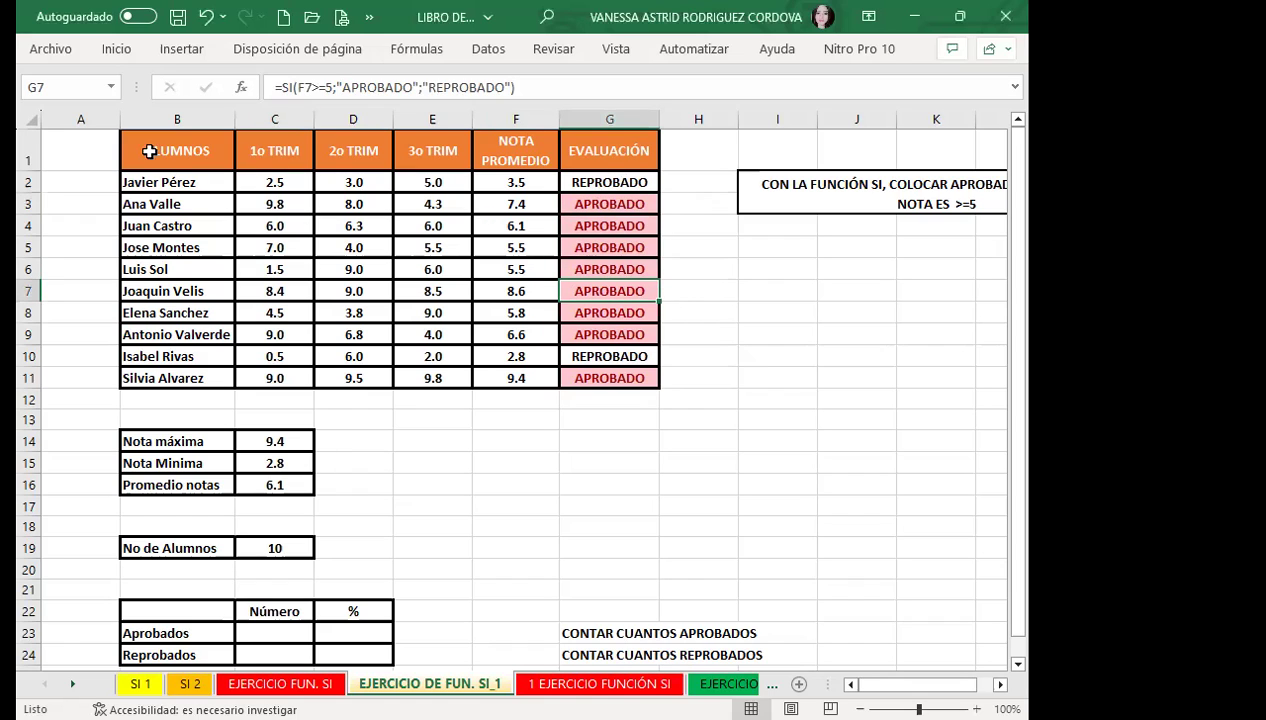
left_click(452, 330)
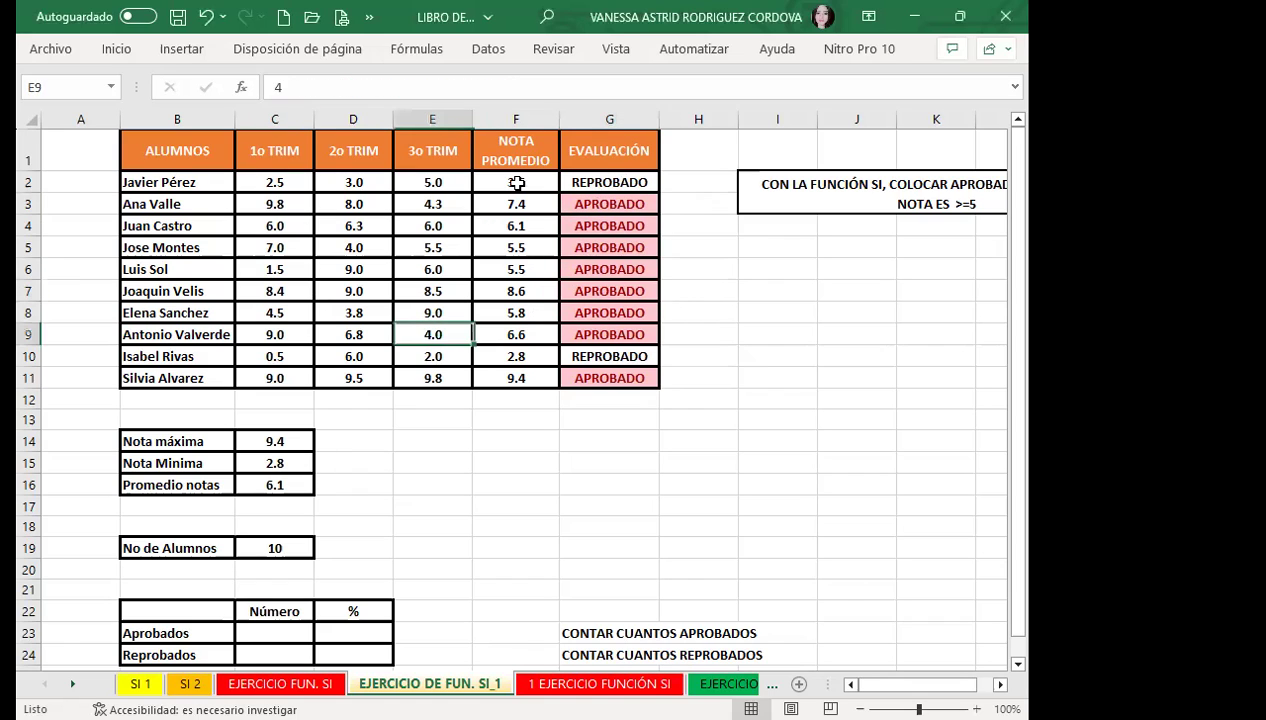
left_click_drag(515, 184, 515, 378)
left_click(515, 188)
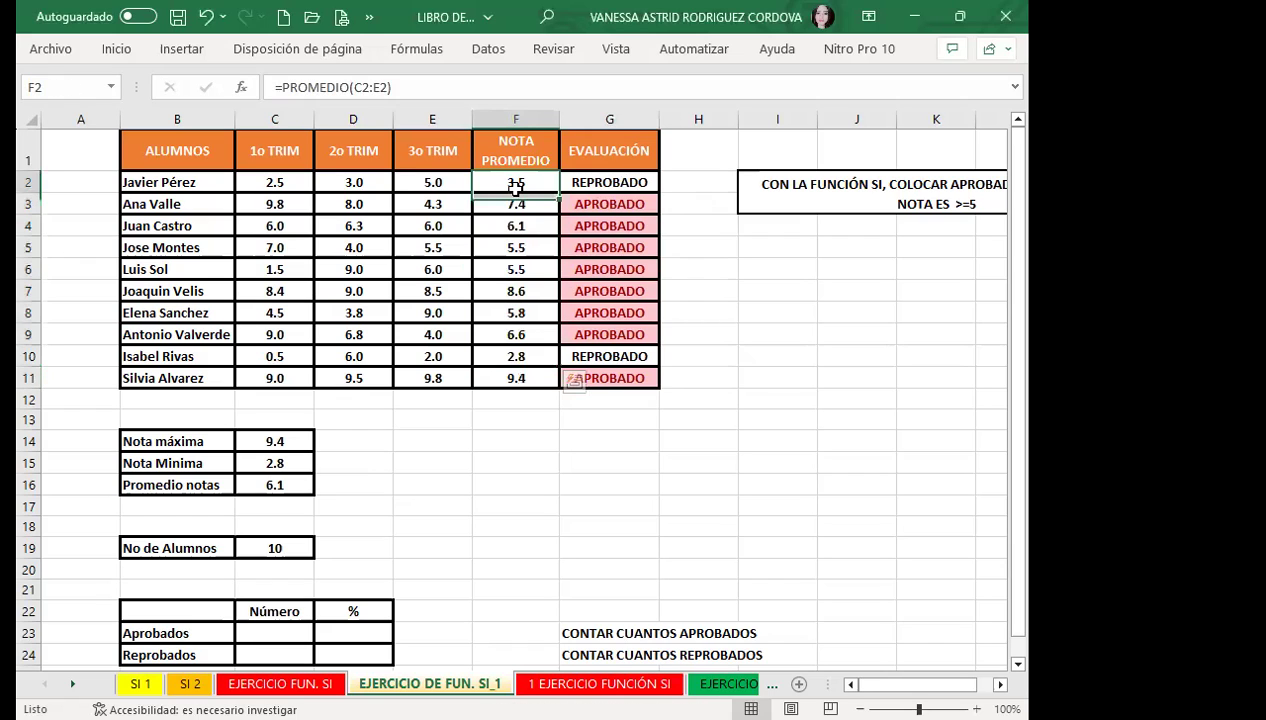
left_click(525, 204)
left_click(526, 226)
left_click(525, 269)
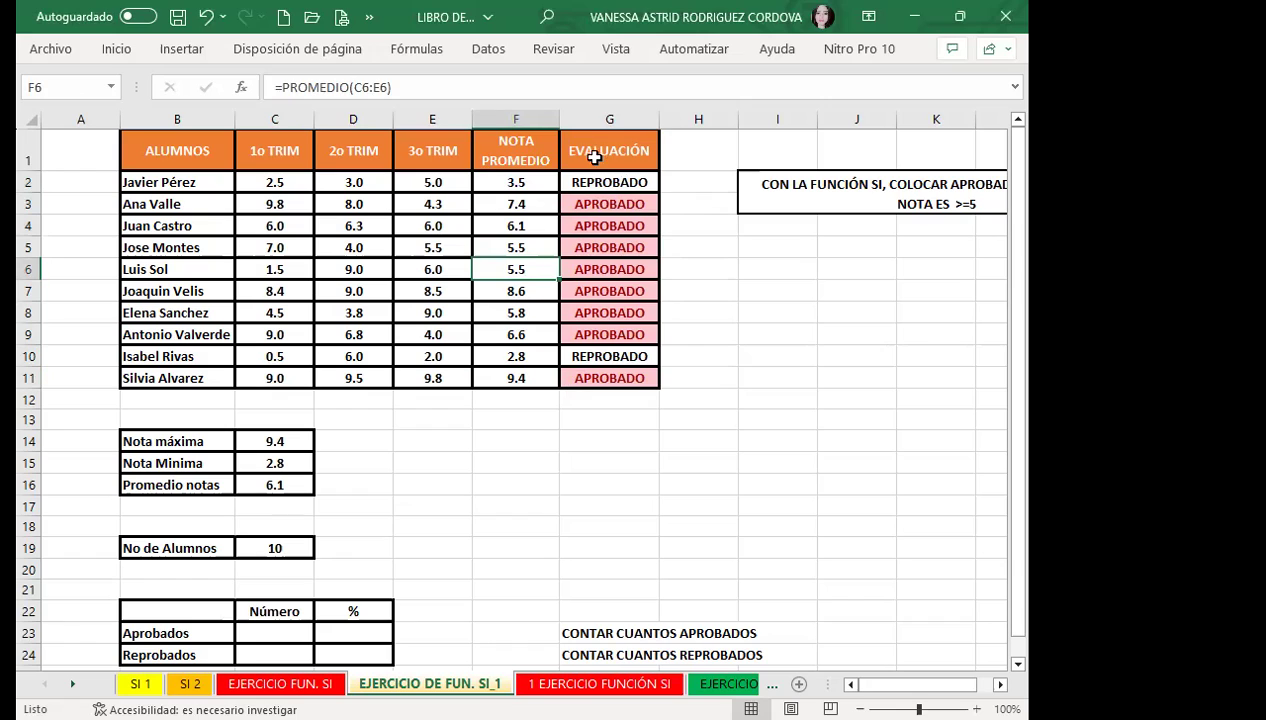
left_click(608, 190)
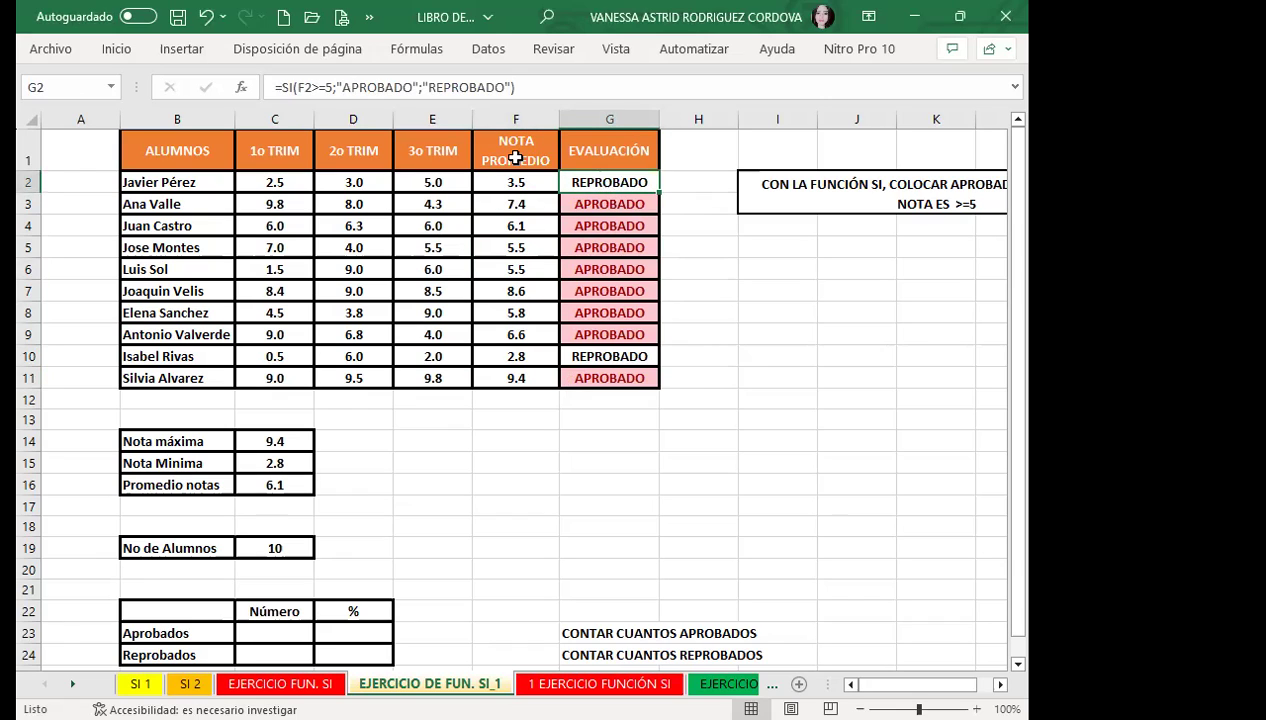
left_click(508, 153)
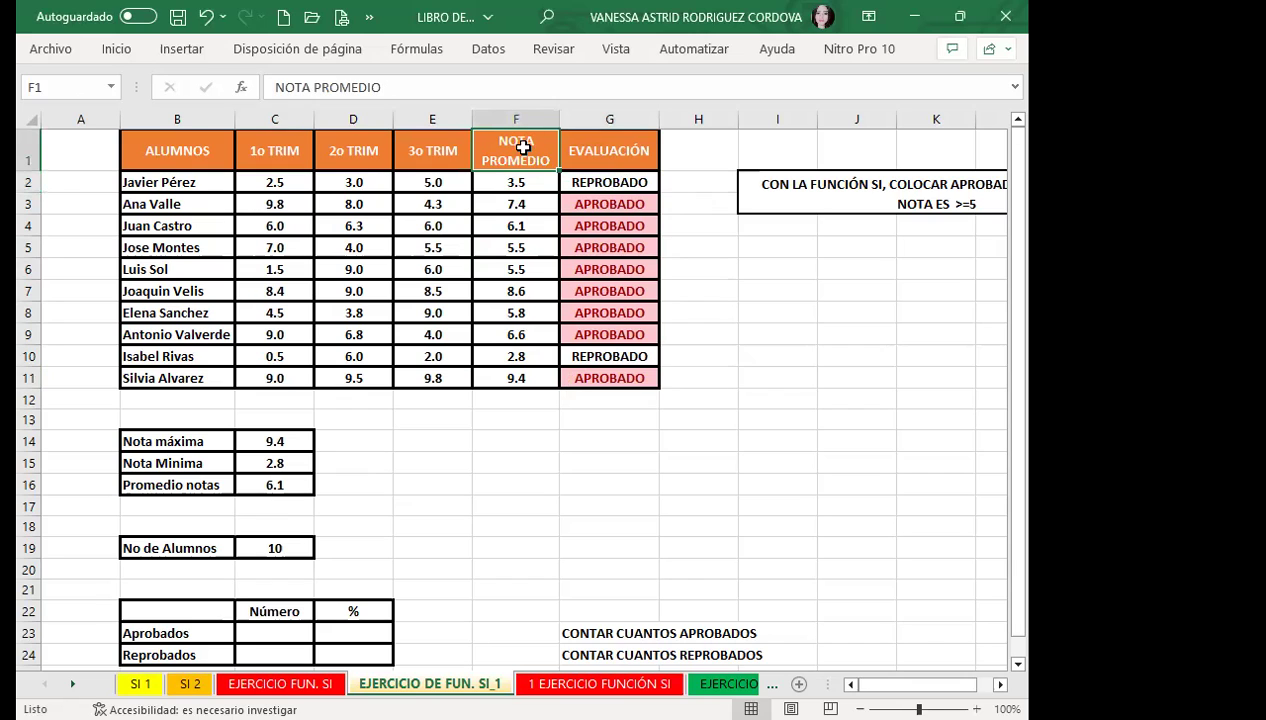
left_click_drag(517, 145, 616, 369)
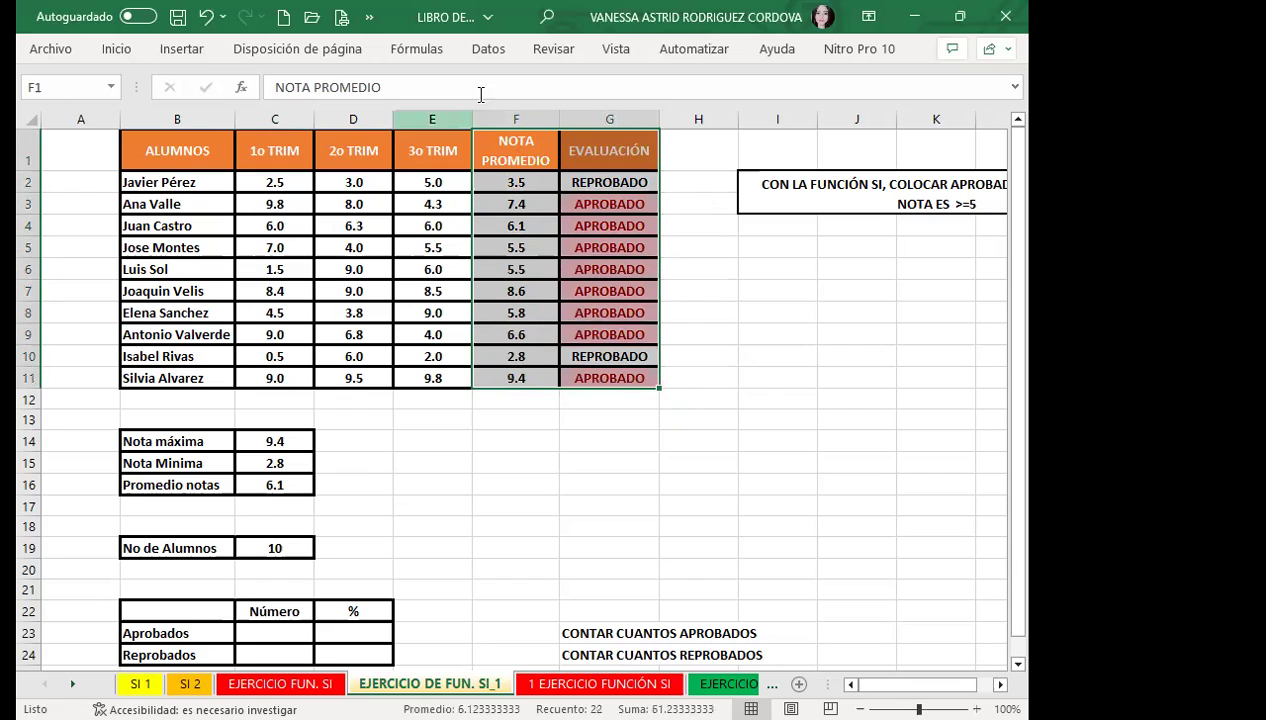
left_click(504, 315)
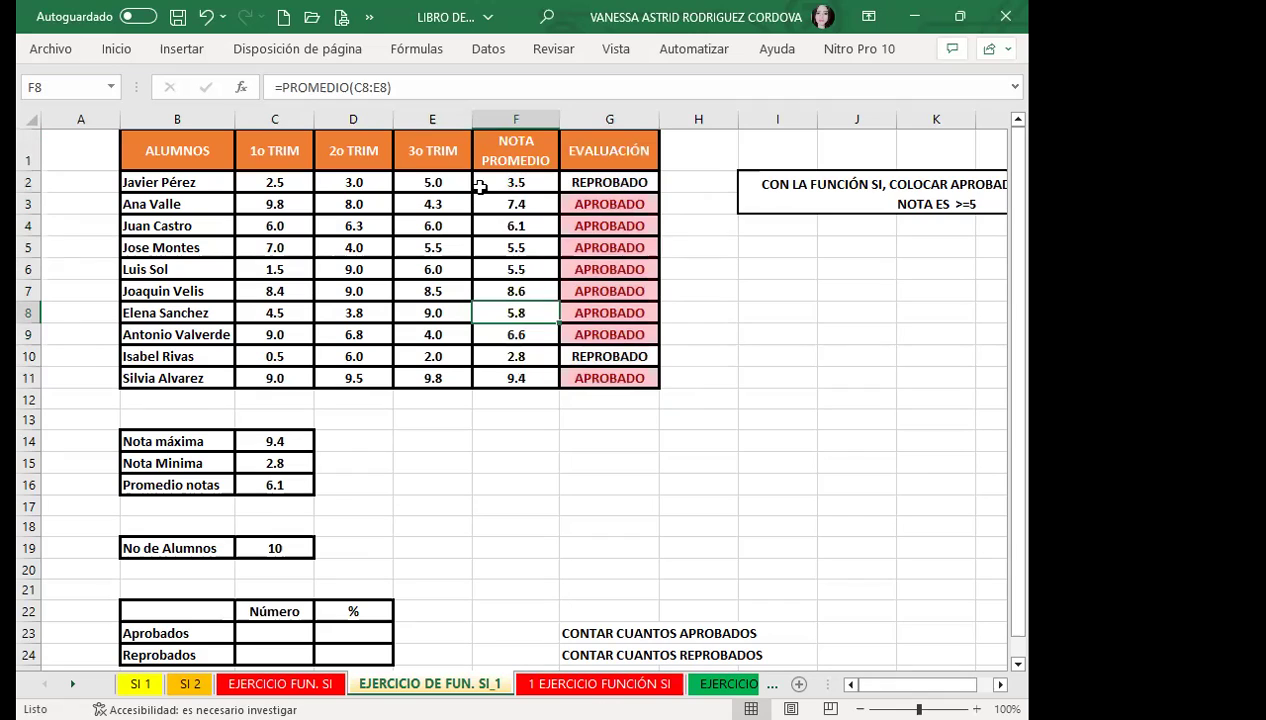
left_click(492, 184)
left_click_drag(537, 207, 520, 378)
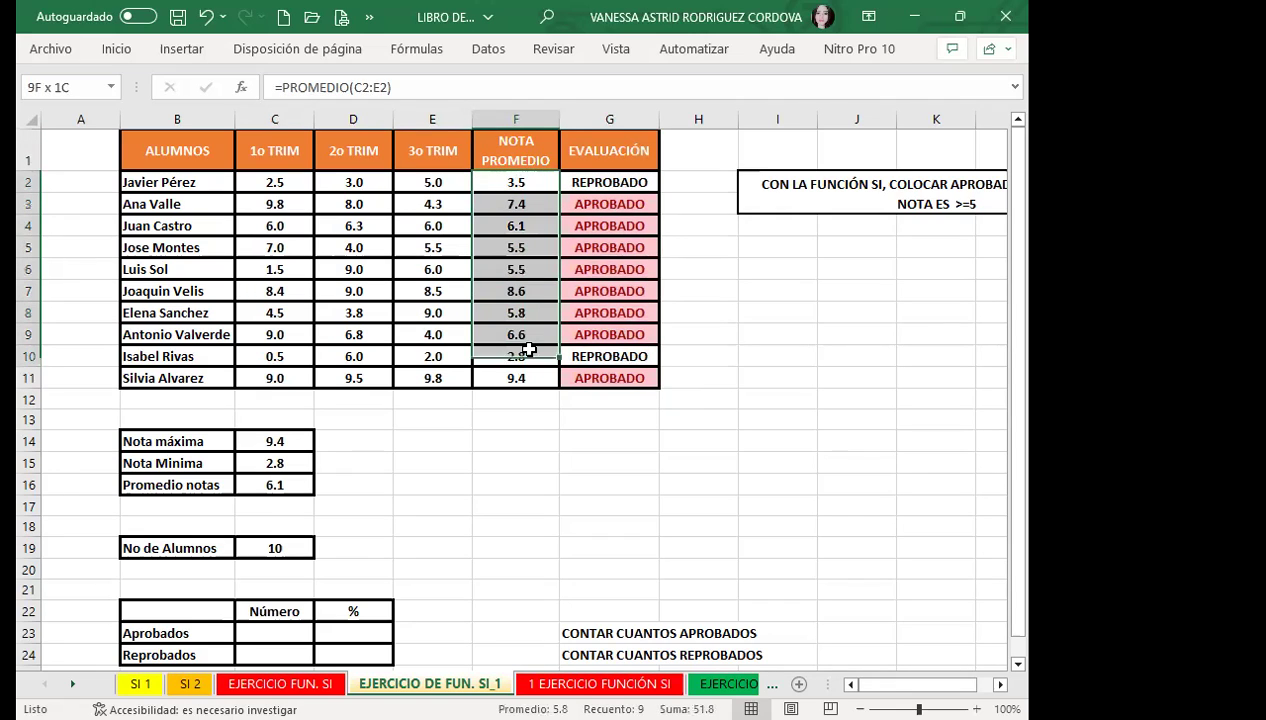
left_click(539, 187)
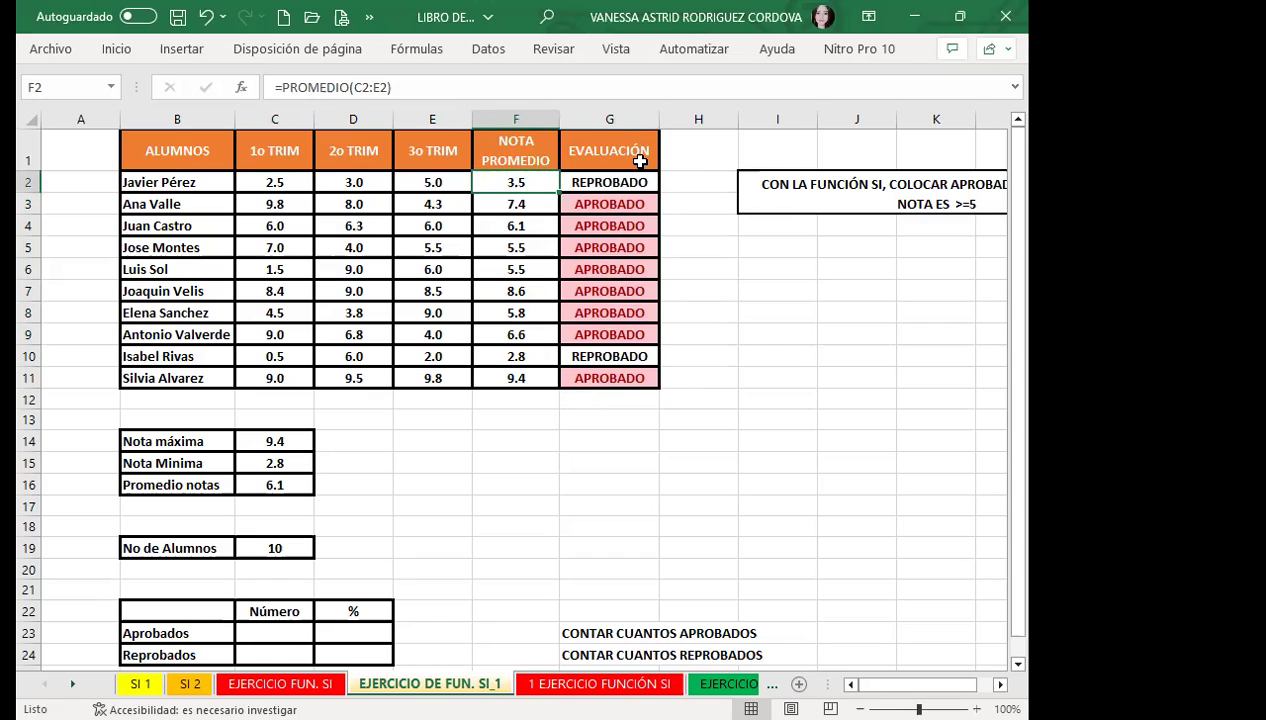
left_click(620, 183)
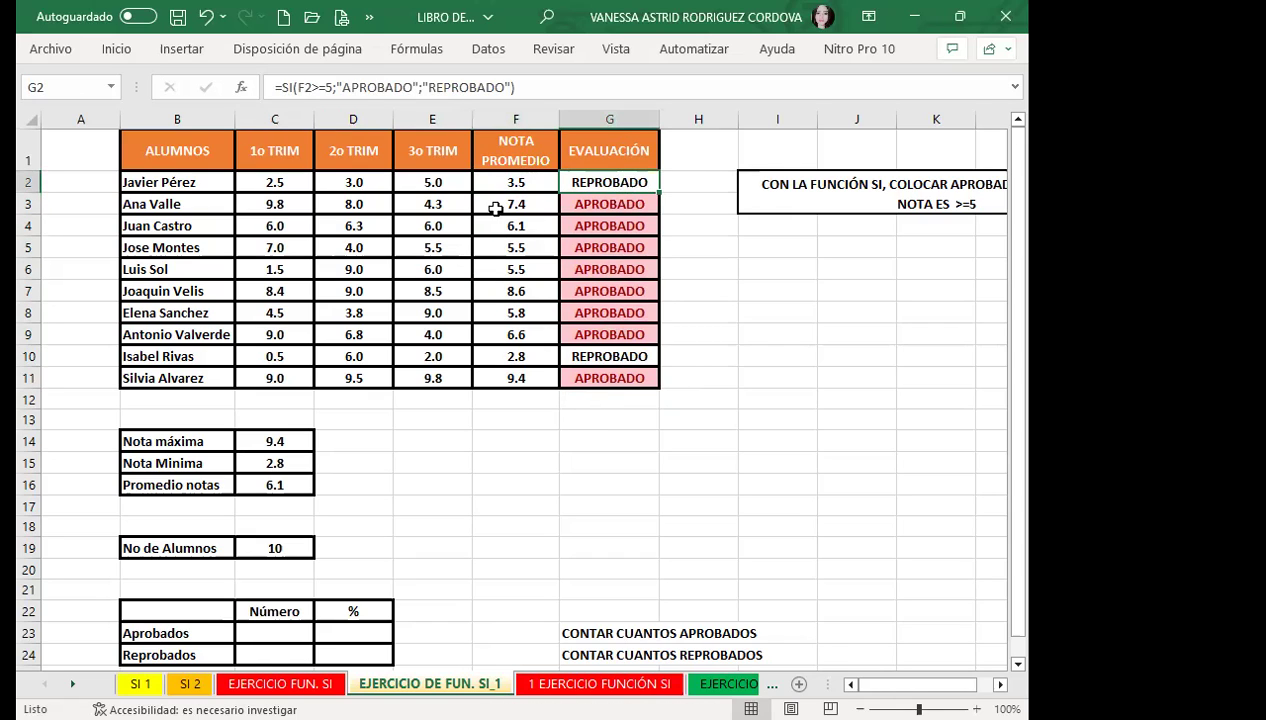
left_click(513, 183)
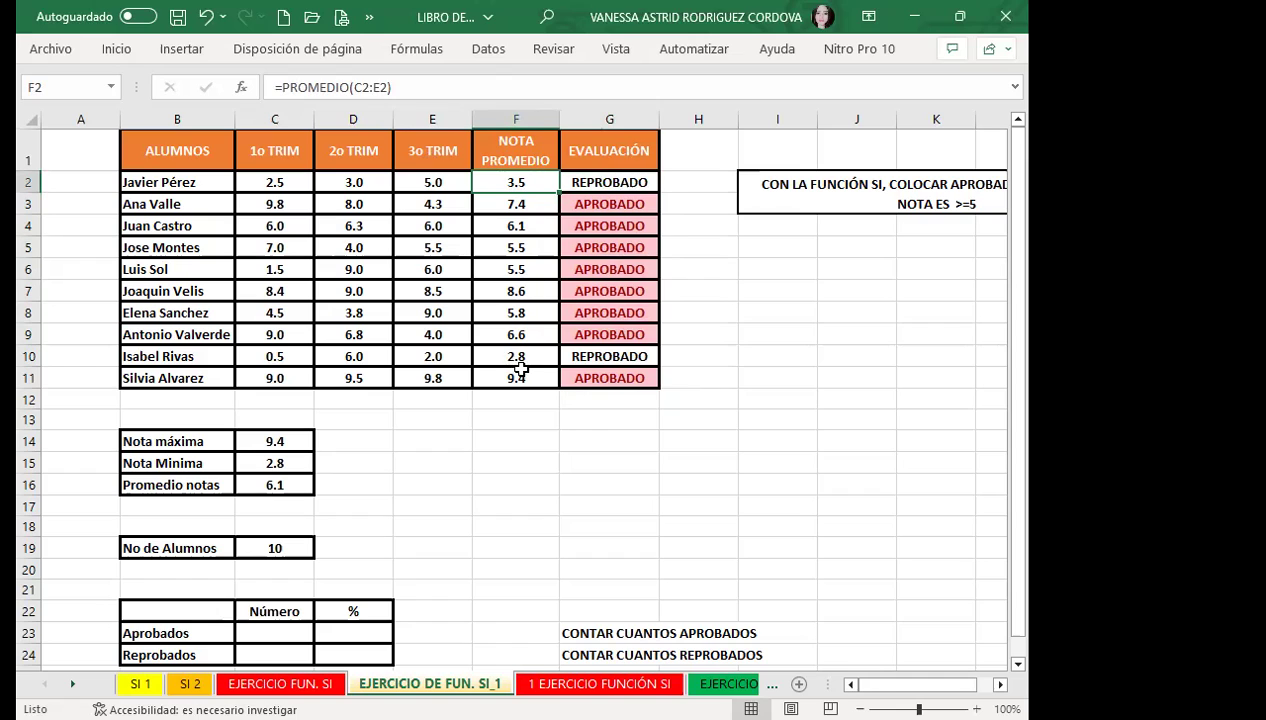
left_click(624, 200)
left_click(621, 184)
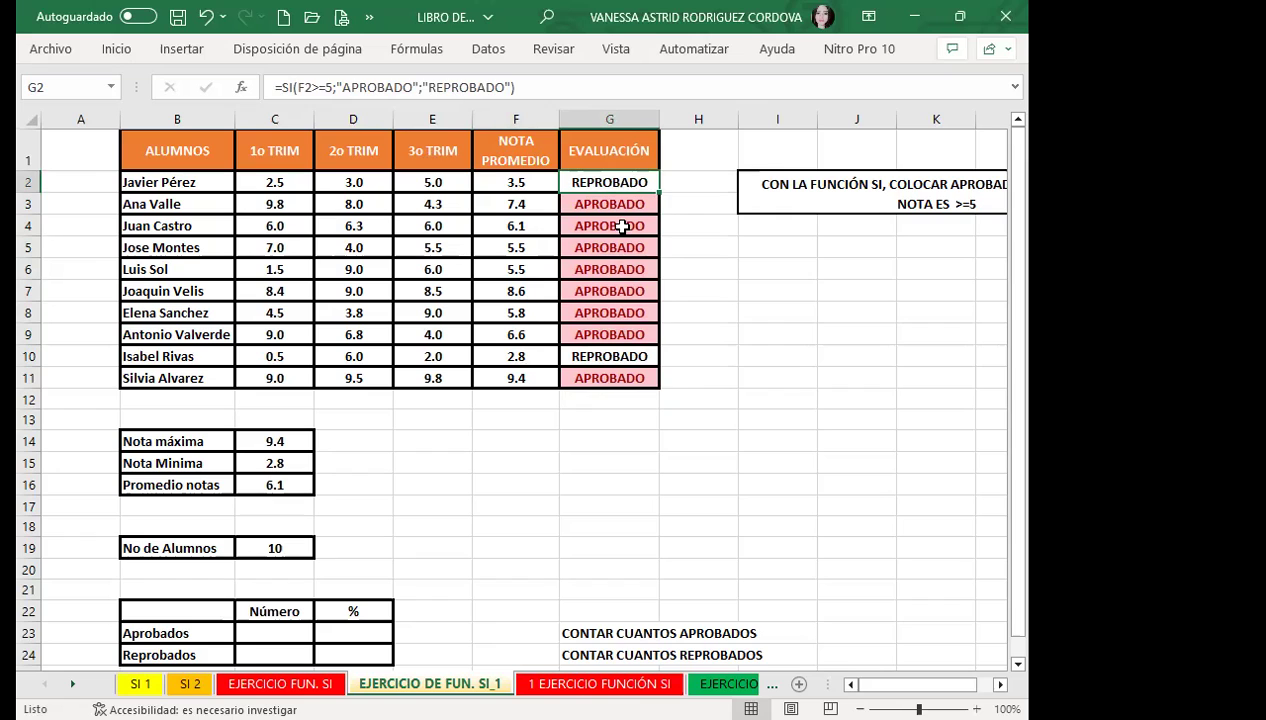
left_click(622, 227)
left_click_drag(610, 183, 604, 369)
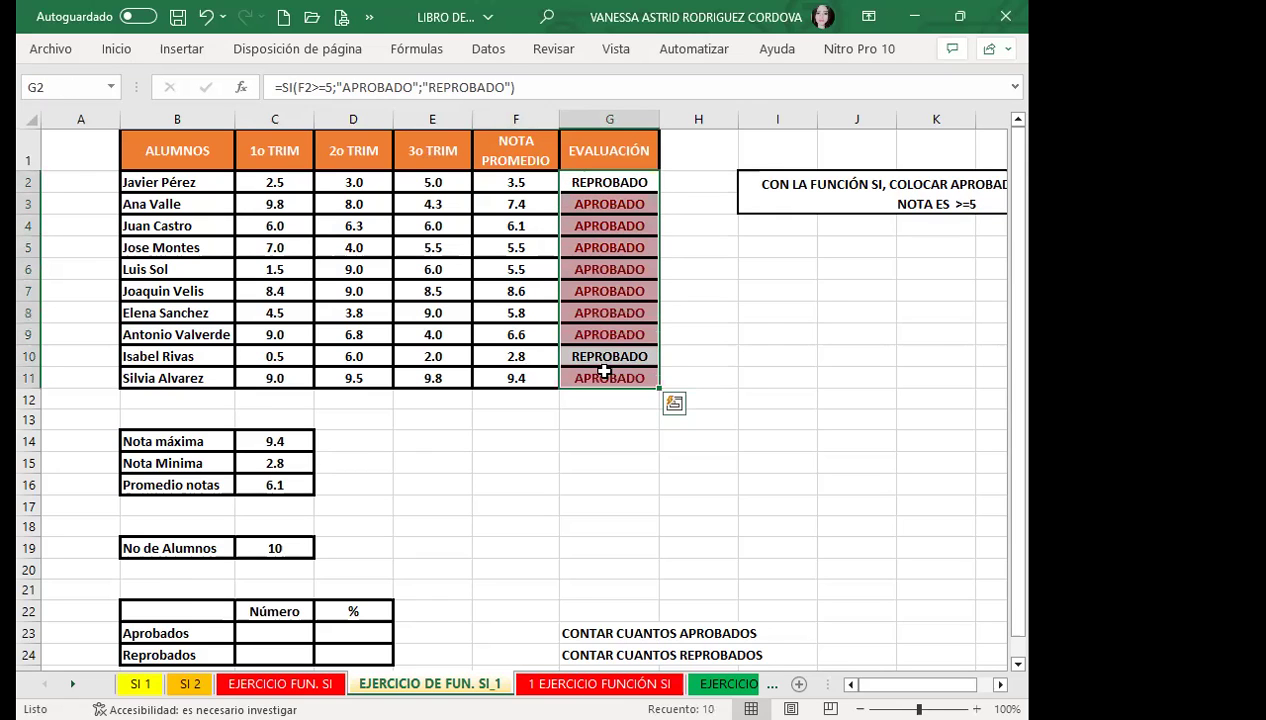
Look over the empty summary cells C22:D23, G14 and E18 below the grade table.
scroll(600, 370, "down", 1)
left_click(378, 548)
scroll(478, 470, "up", 1)
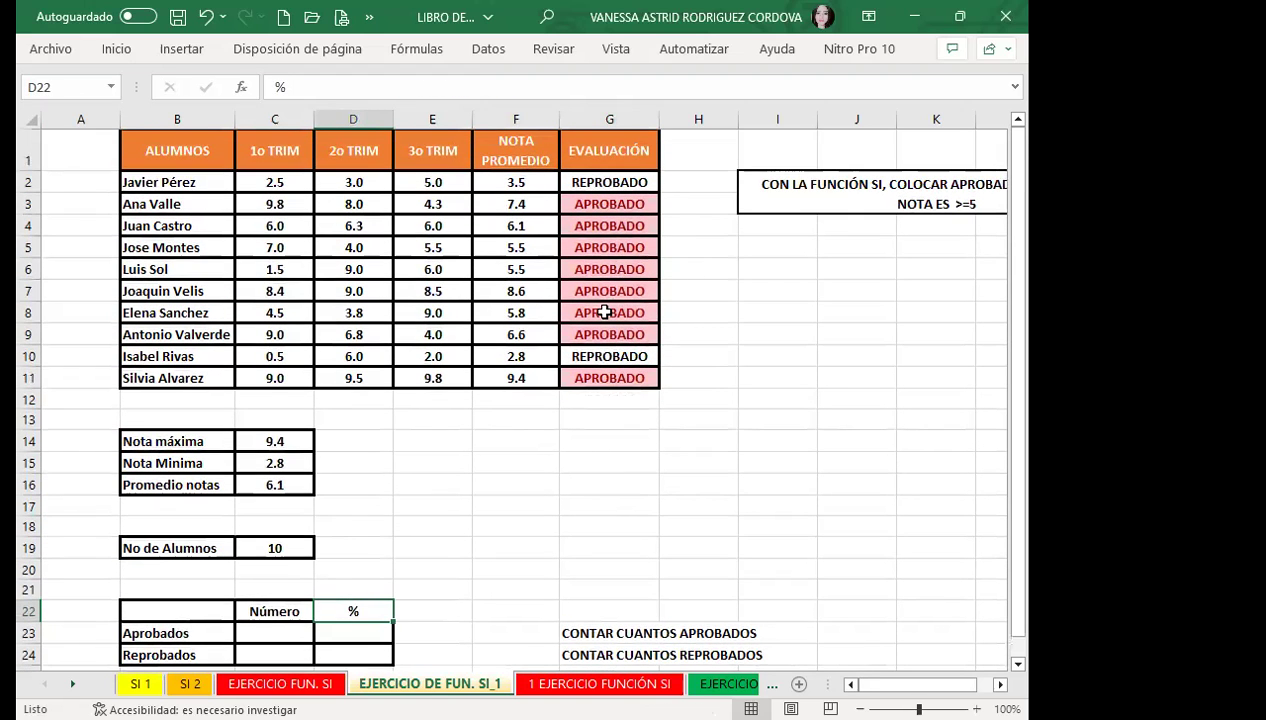
scroll(380, 500, "down", 1)
left_click(296, 552)
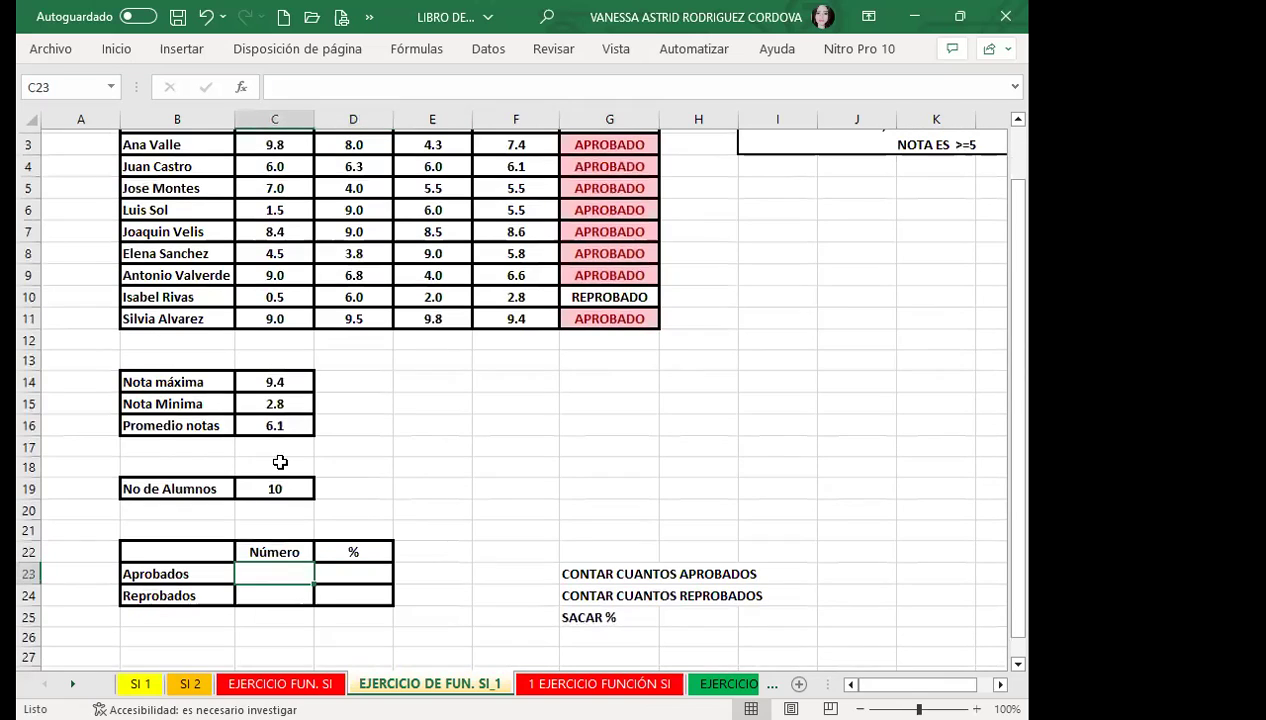
left_click(627, 369)
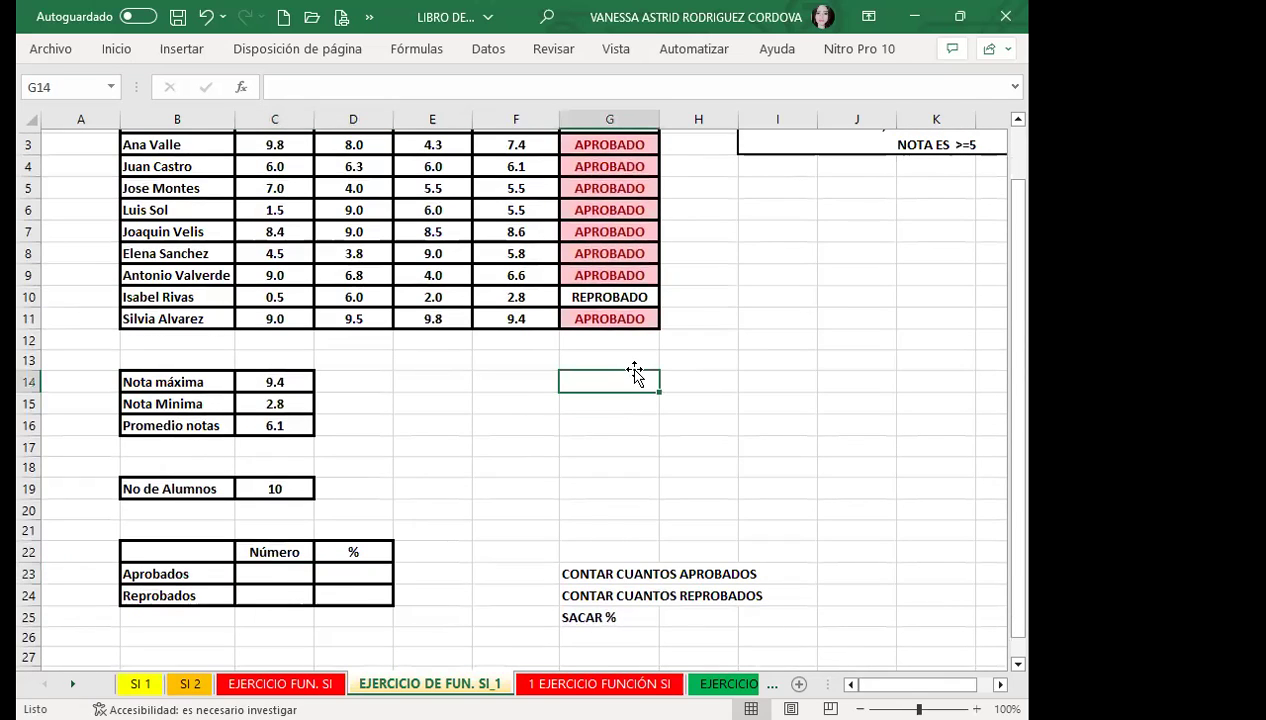
left_click(267, 570)
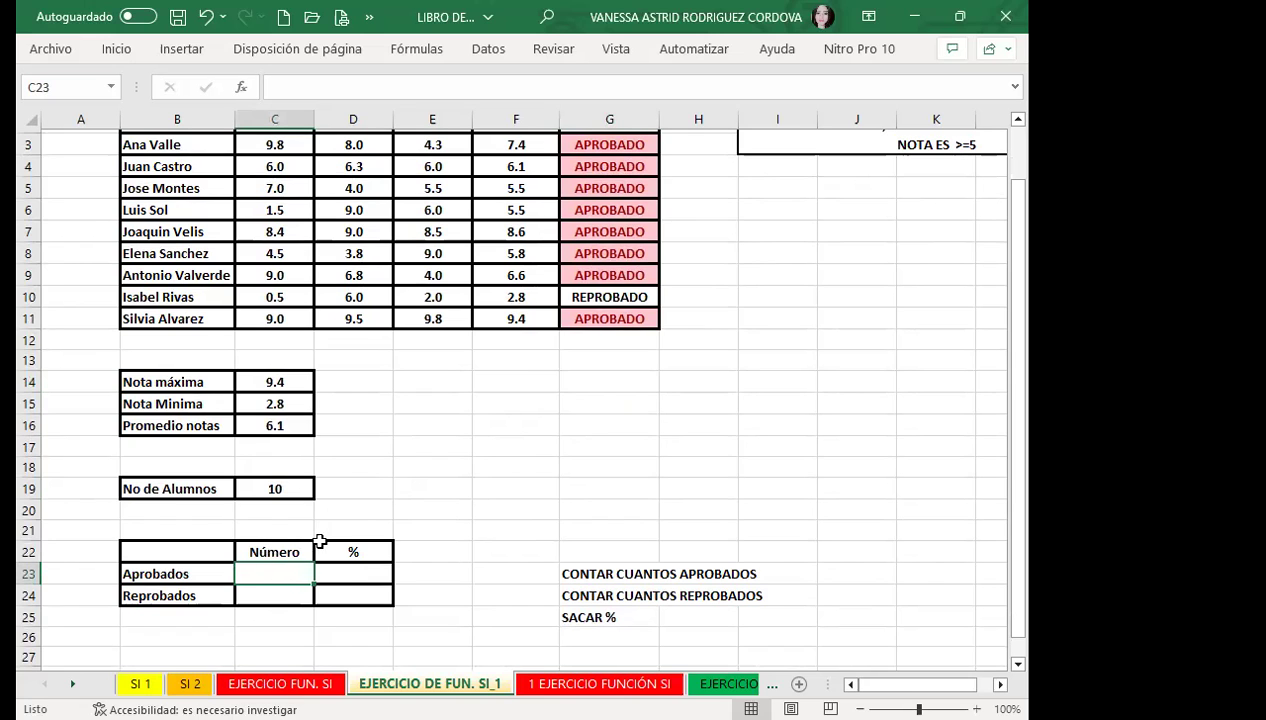
left_click(342, 567)
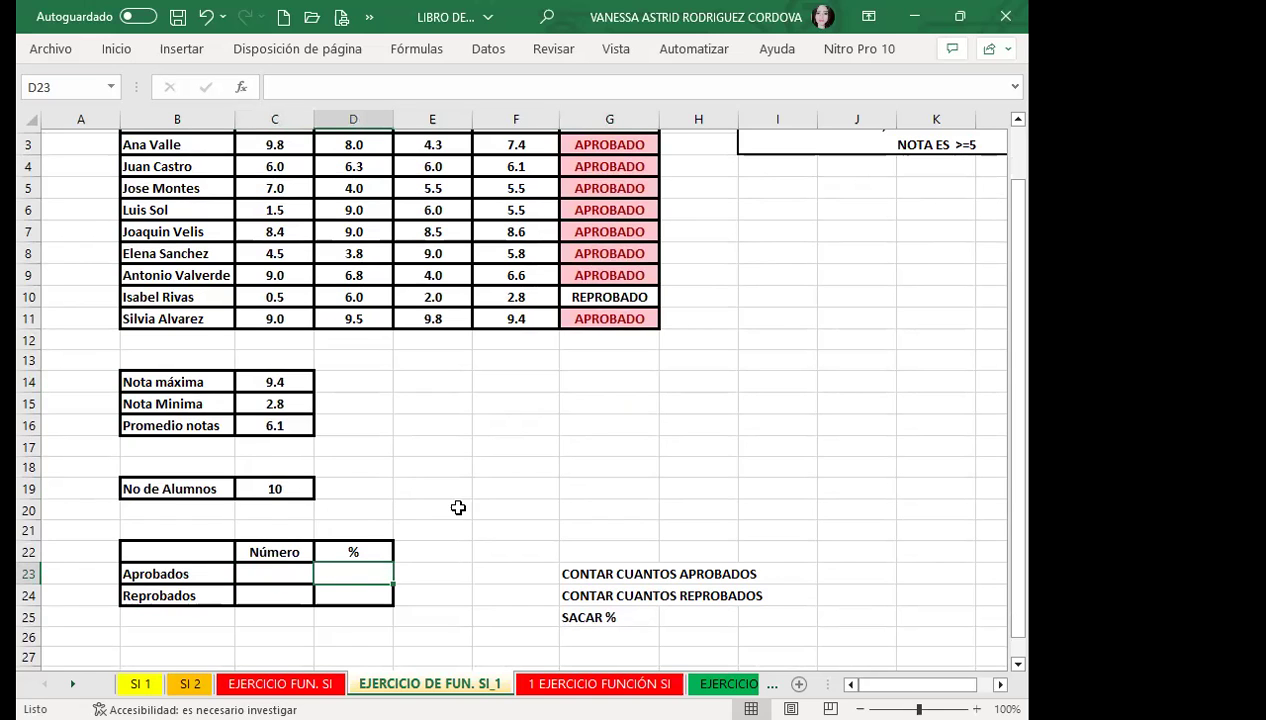
scroll(458, 505, "up", 1)
scroll(430, 501, "down", 2)
left_click(340, 530)
left_click(250, 490)
left_click_drag(250, 490, 376, 531)
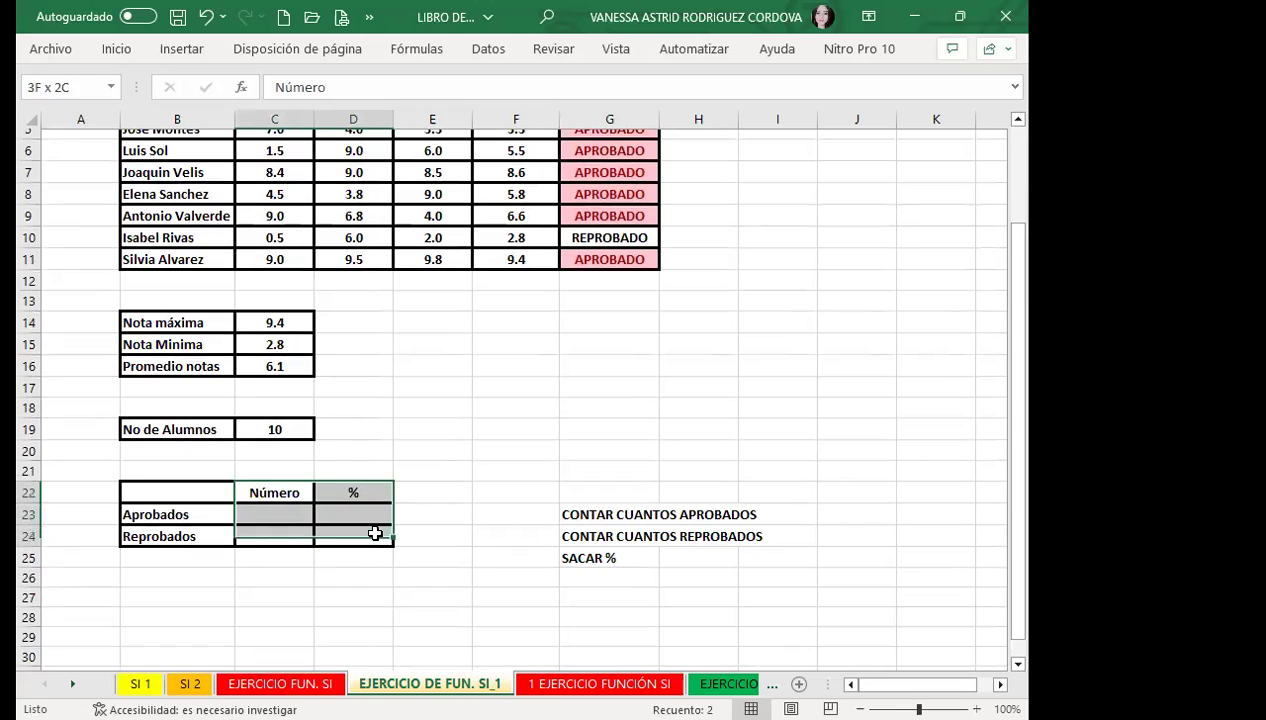
left_click(463, 410)
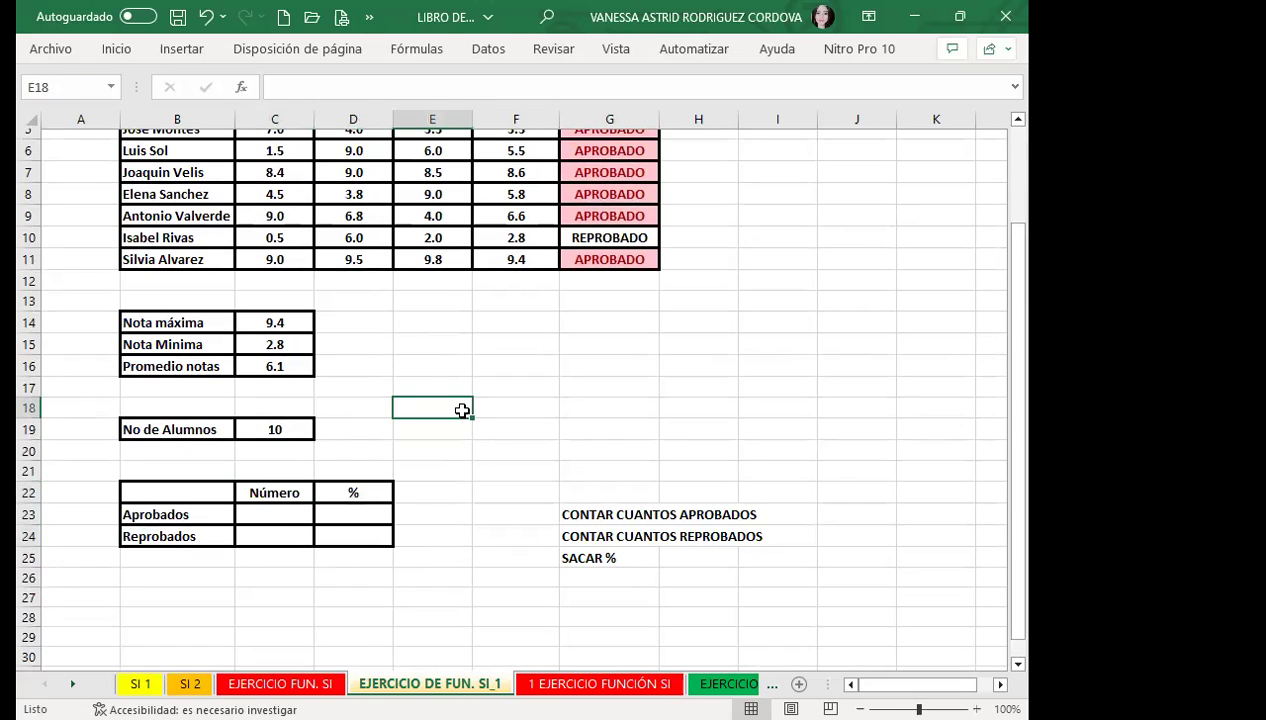
Inspect the SI formulas in G8, G10 and G11, then go to the 1 EJERCICIO FUNCIÓN SI sheet.
scroll(463, 424, "up", 1)
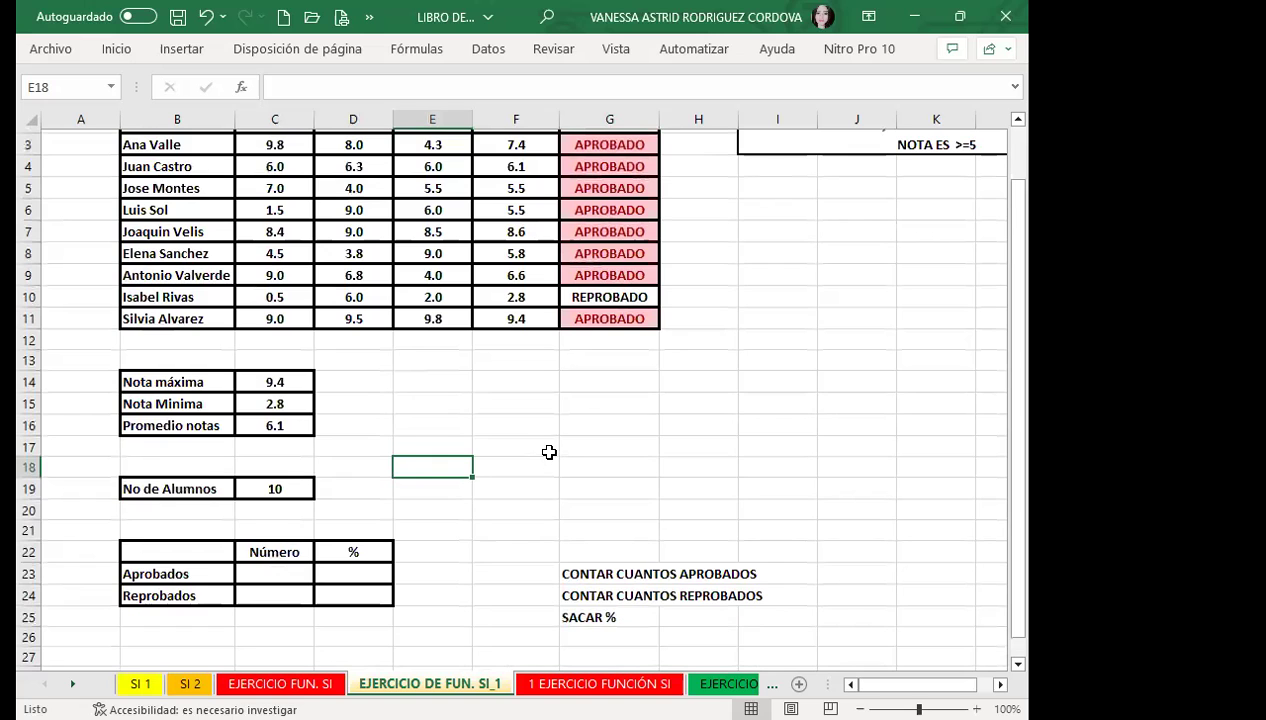
scroll(549, 458, "up", 1)
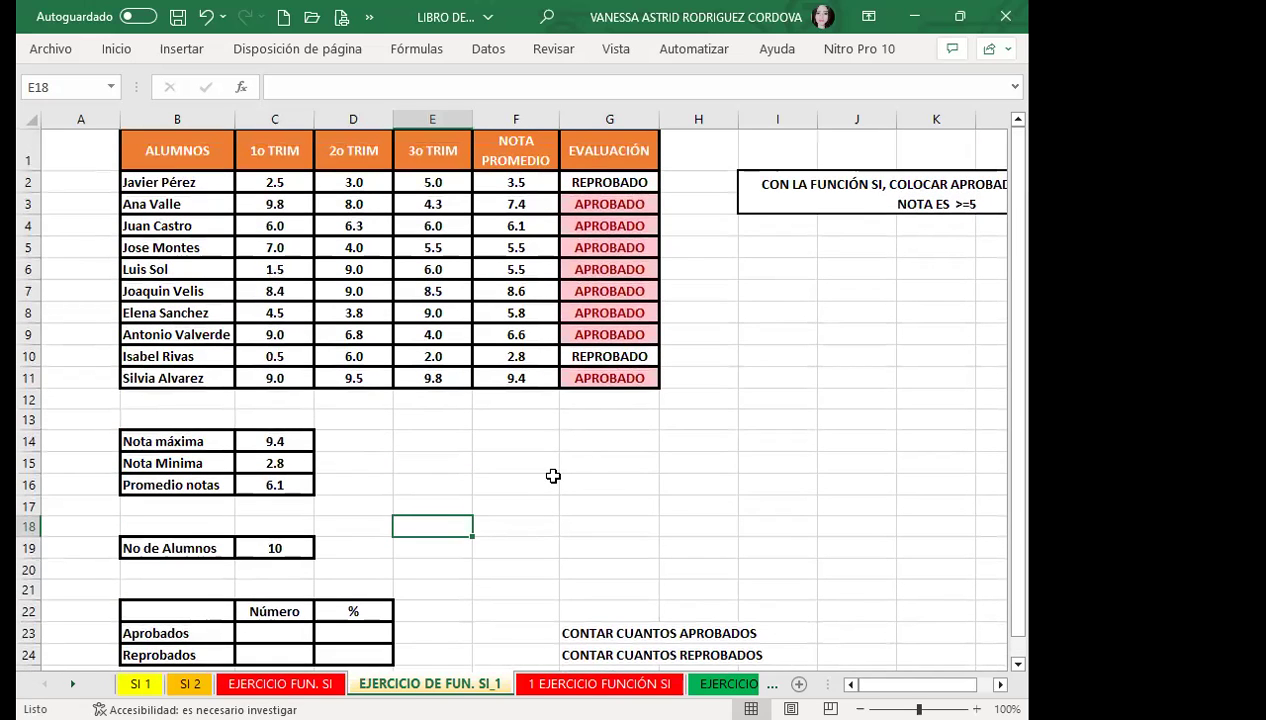
left_click(585, 440)
left_click(586, 313)
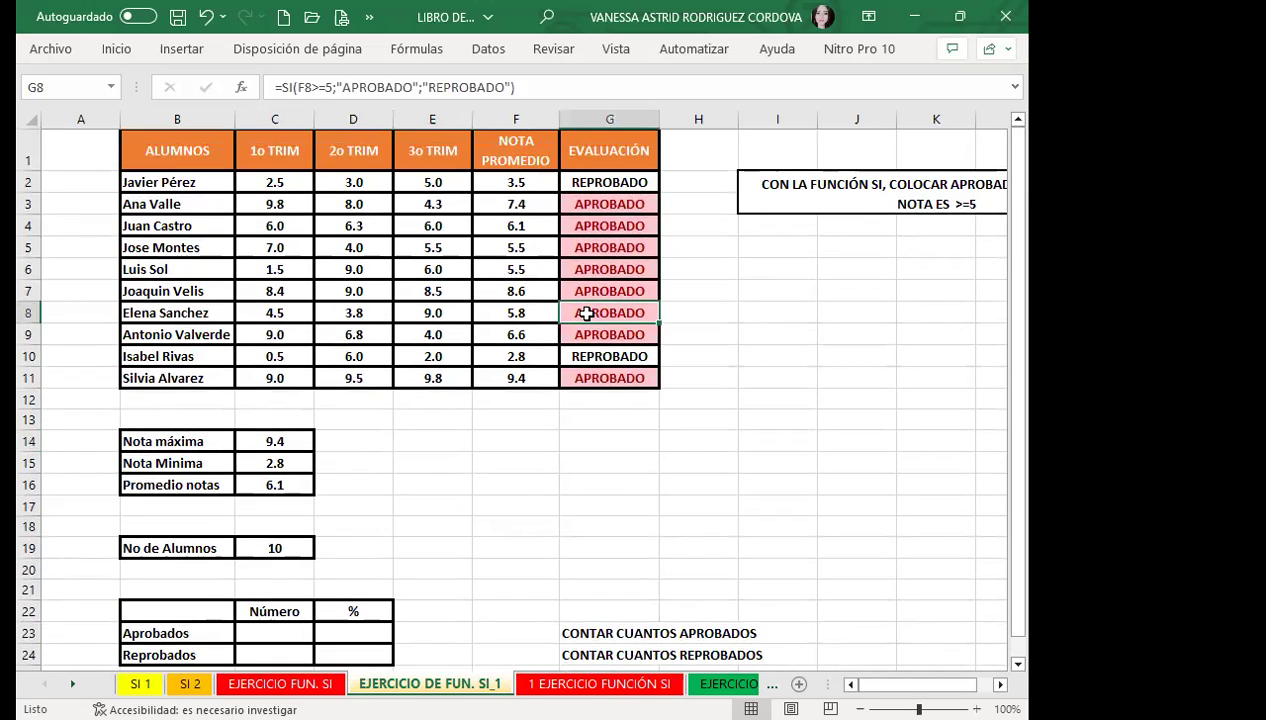
left_click(600, 356)
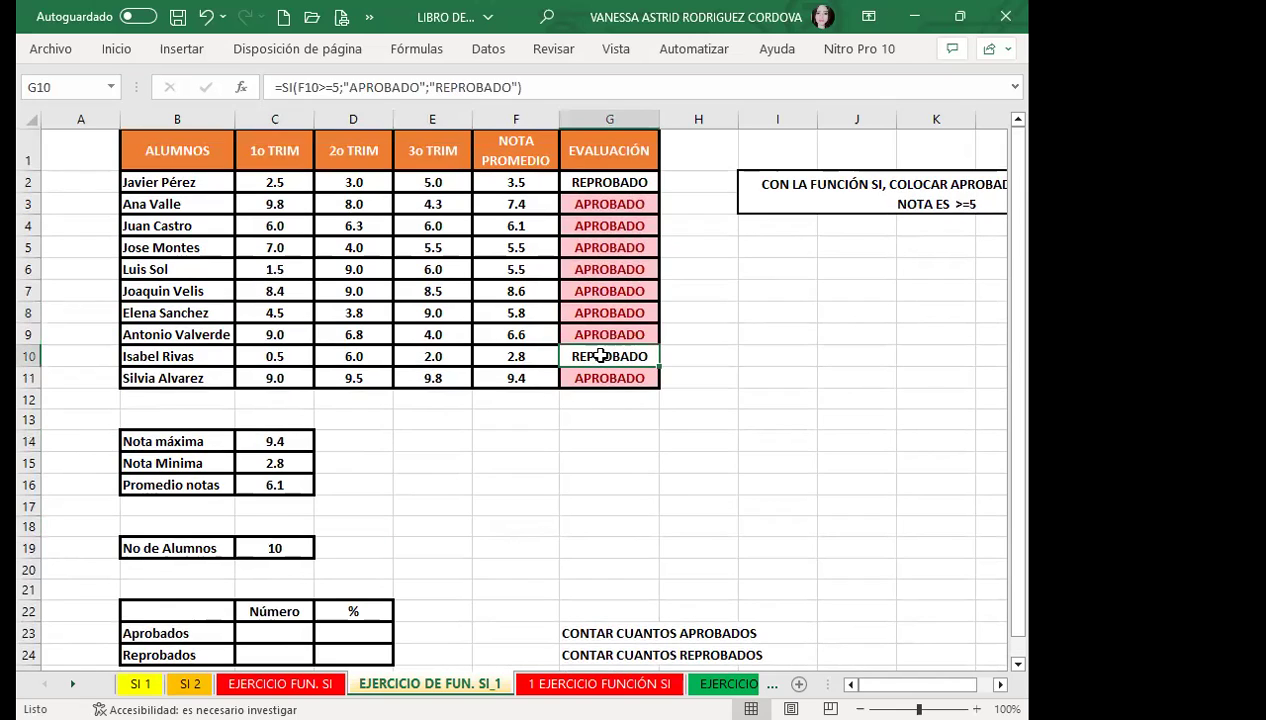
left_click(676, 372)
left_click(539, 442)
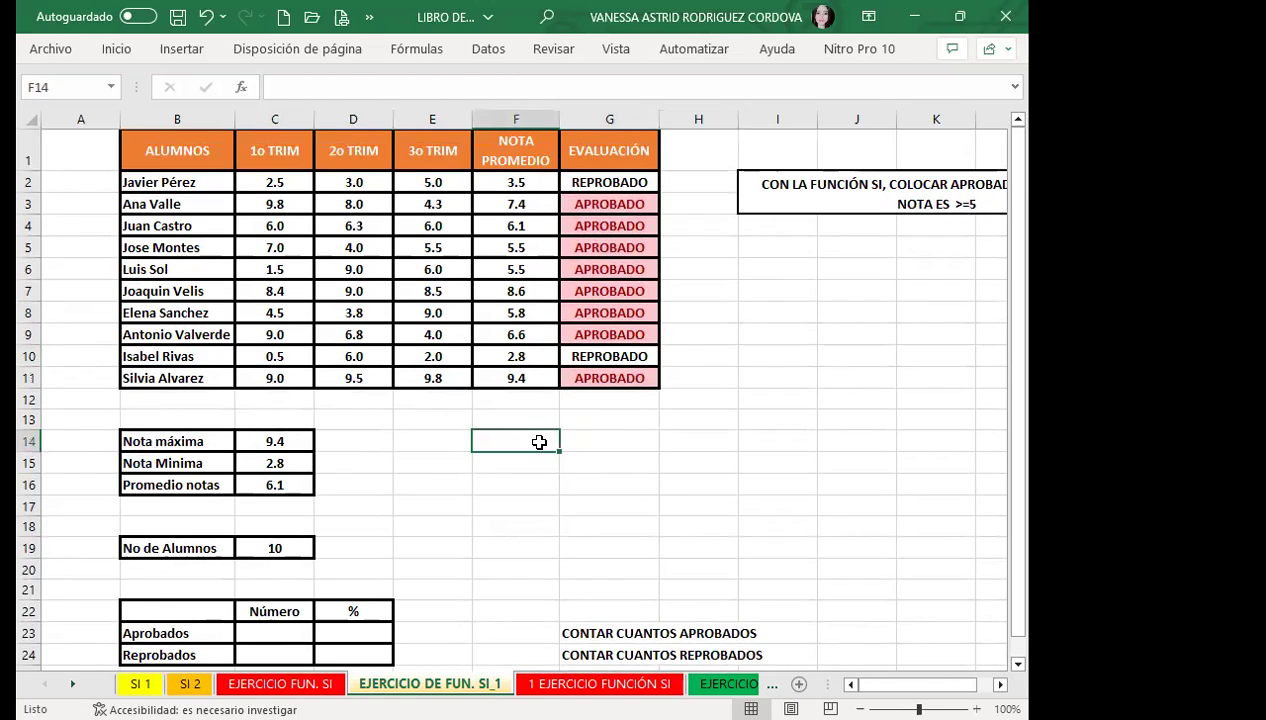
left_click(601, 308)
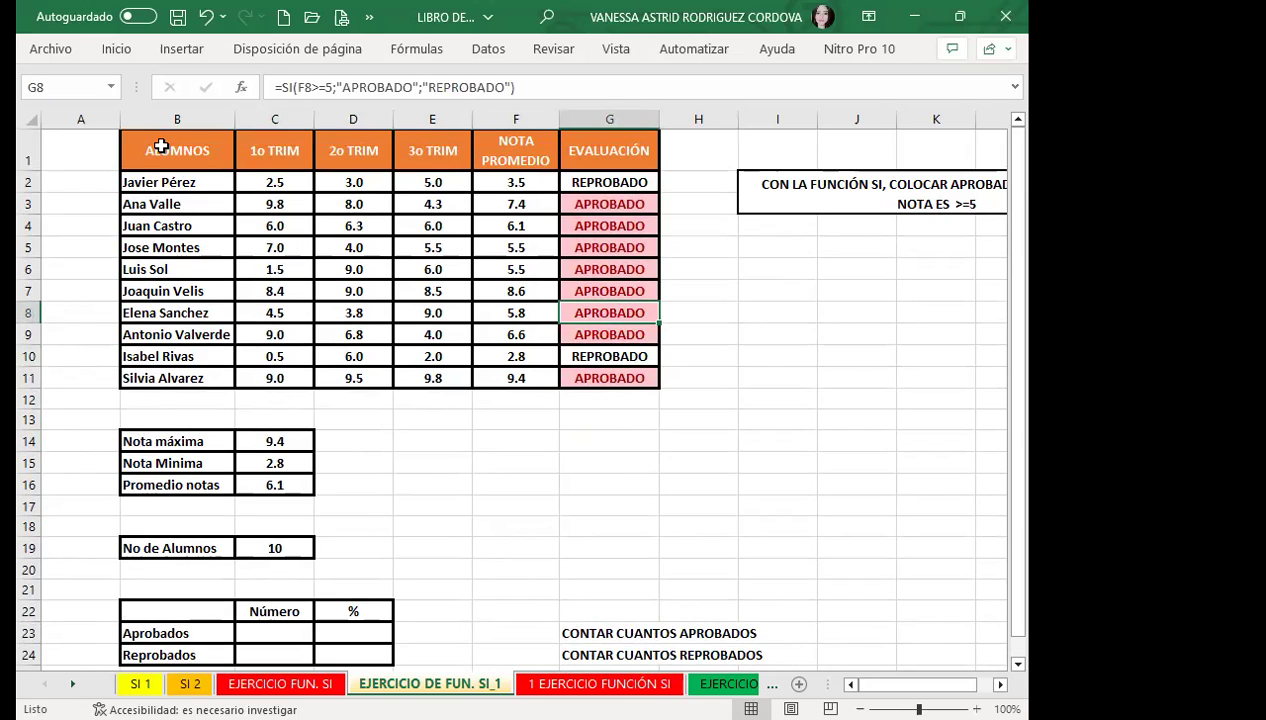
left_click(588, 395)
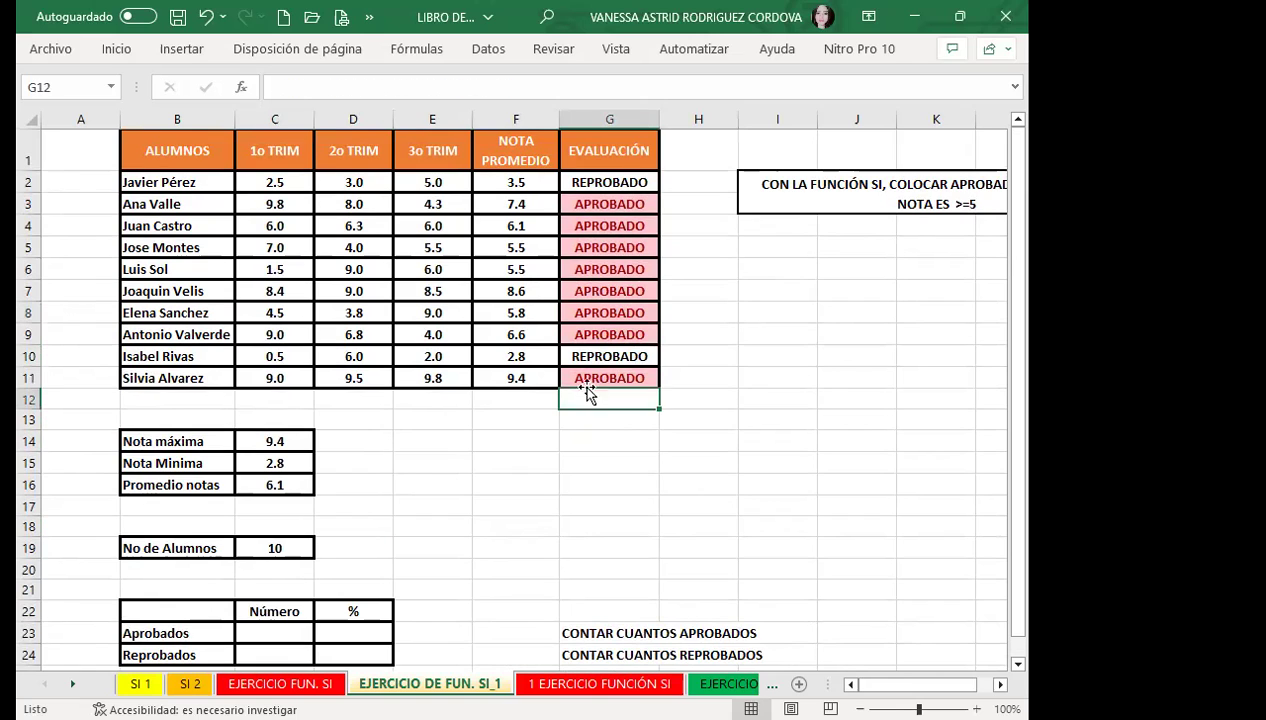
left_click(600, 374)
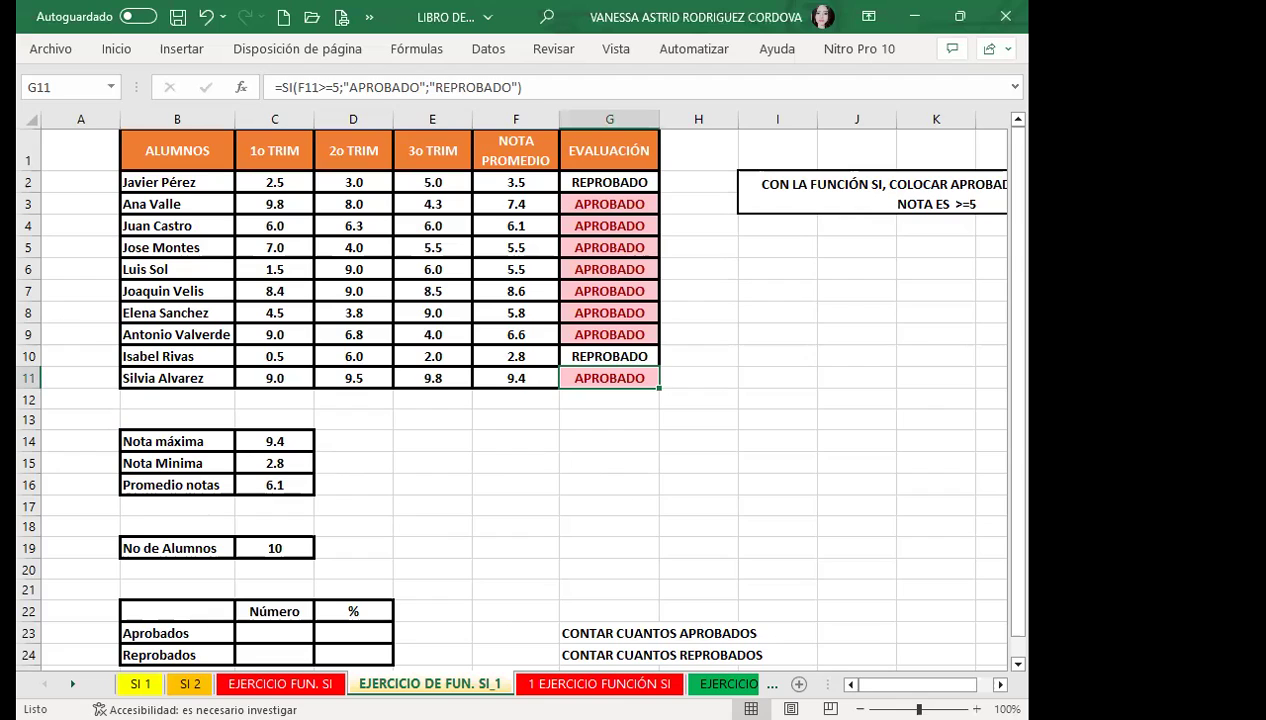
left_click(606, 684)
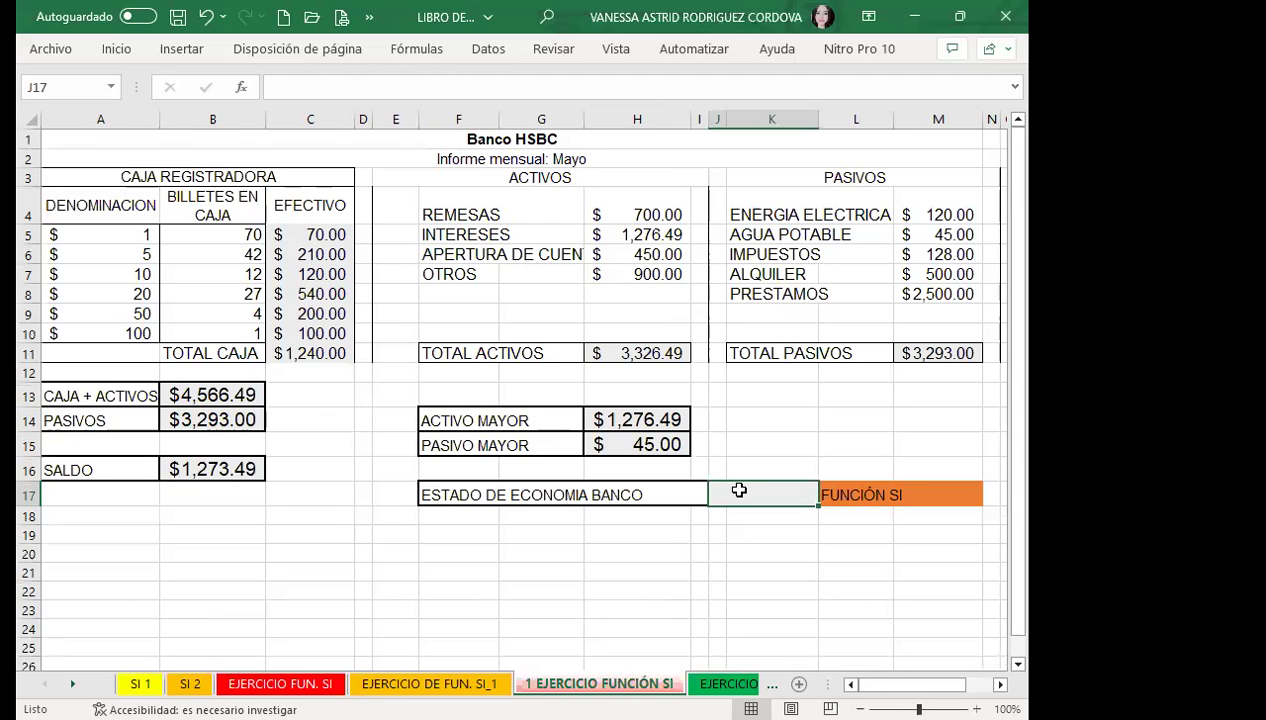
left_click(440, 515)
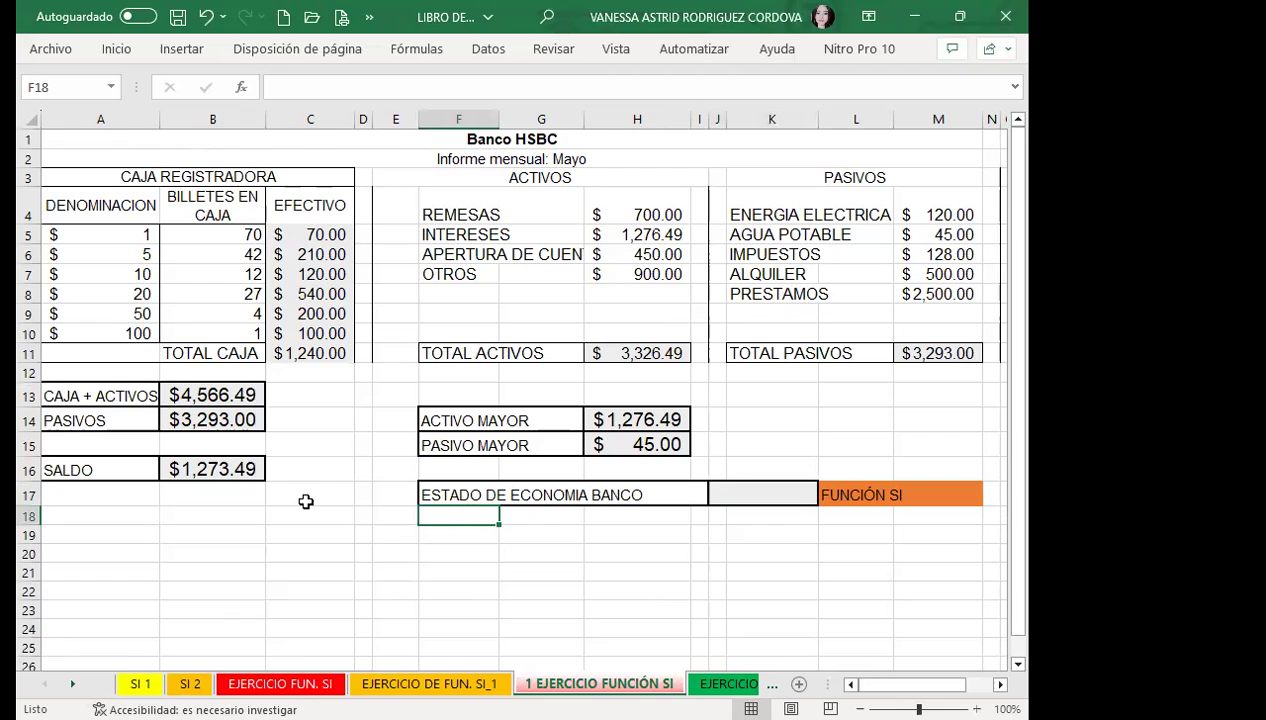
left_click(434, 491)
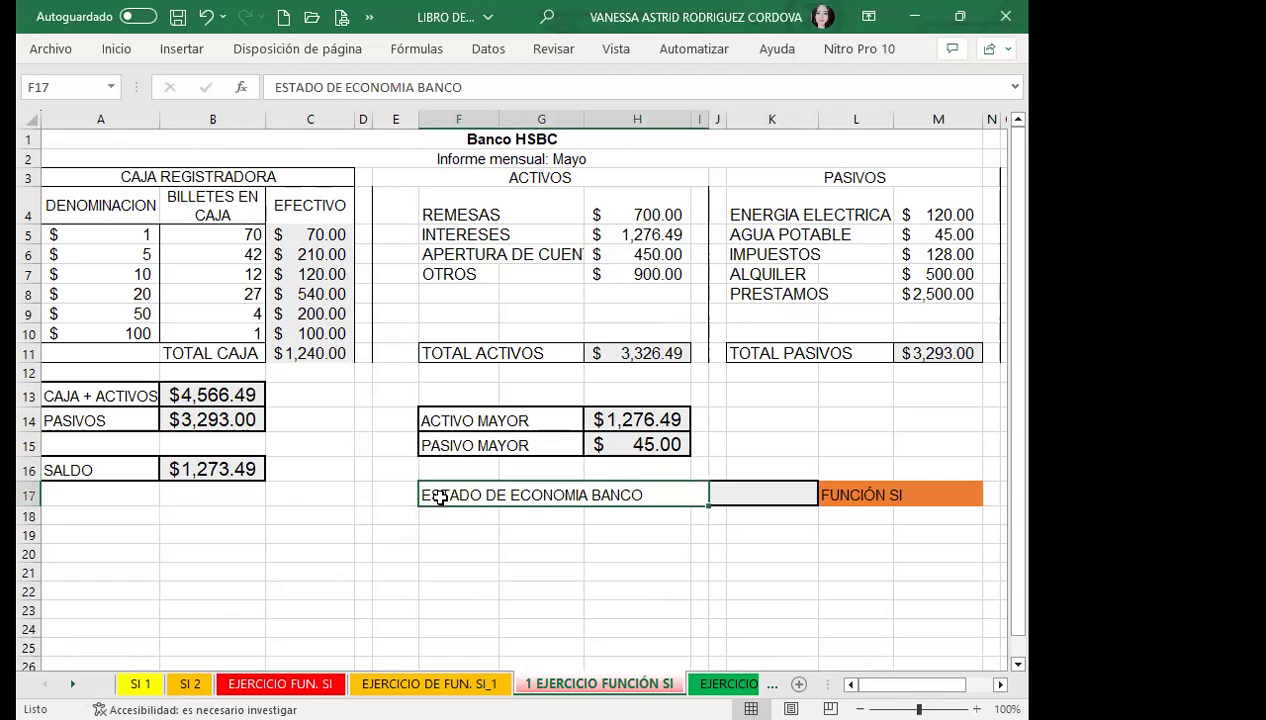
left_click(766, 489)
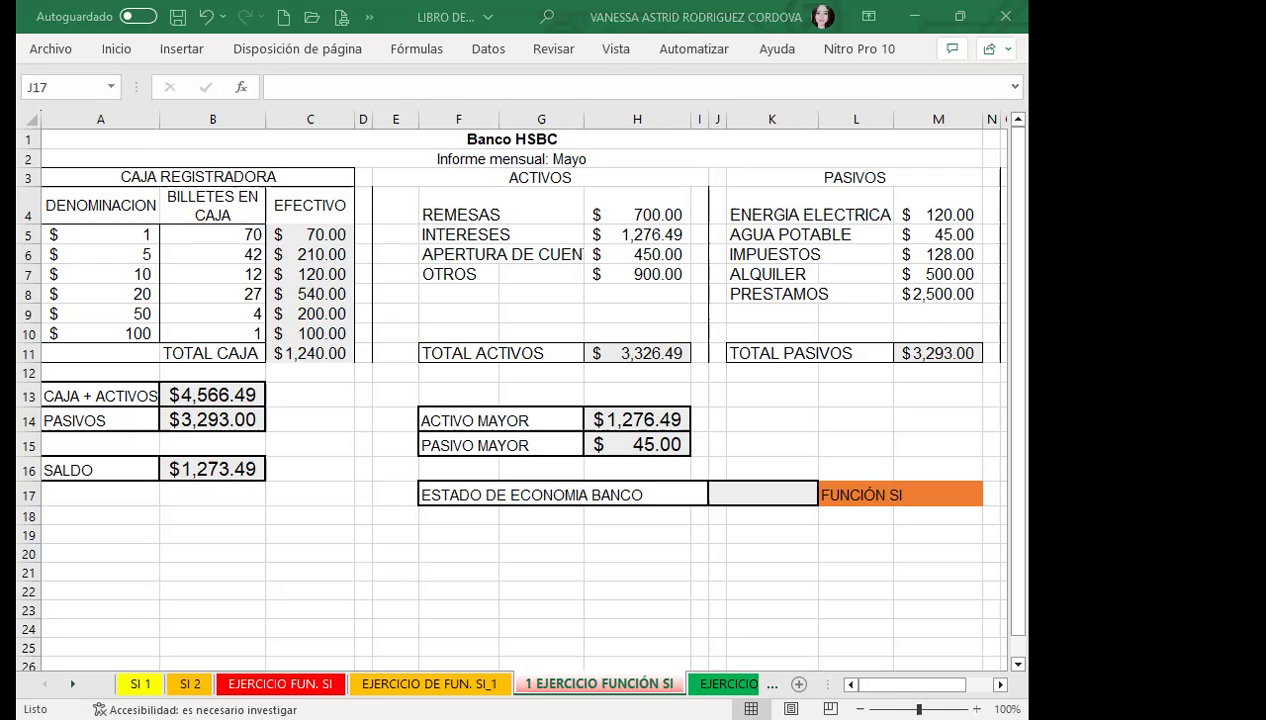
left_click(339, 415)
left_click(727, 490)
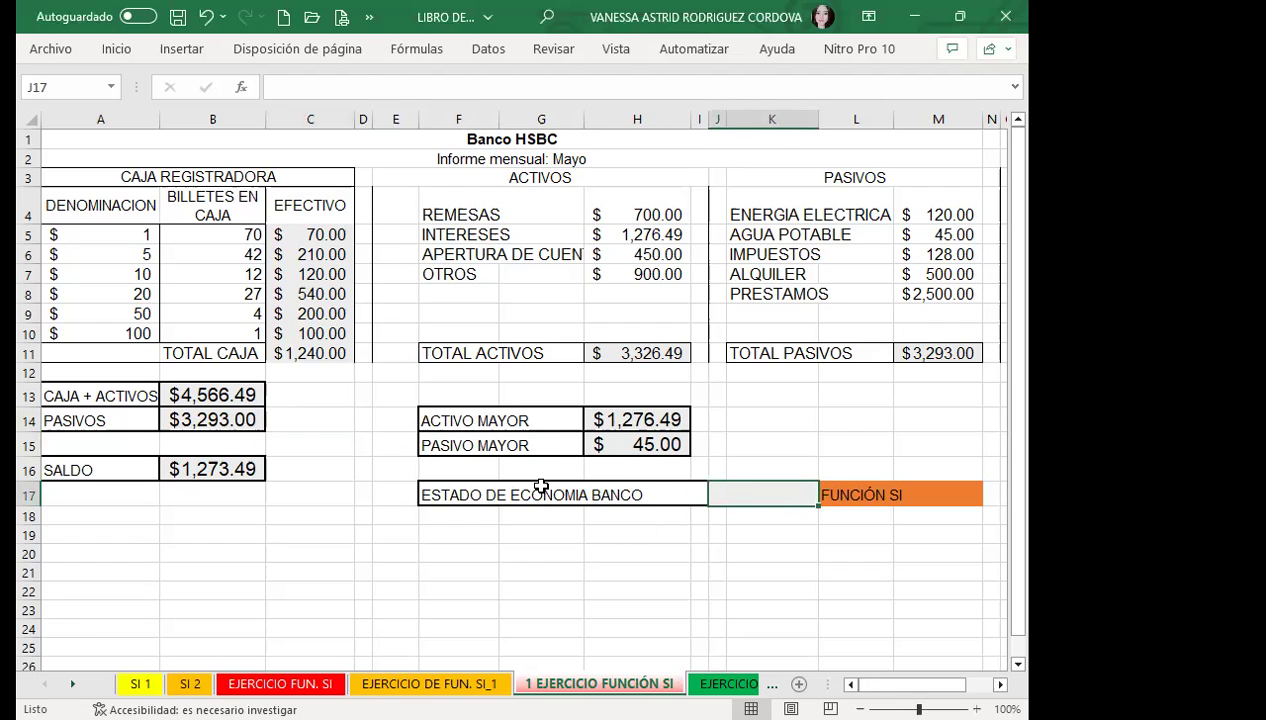
left_click(225, 424)
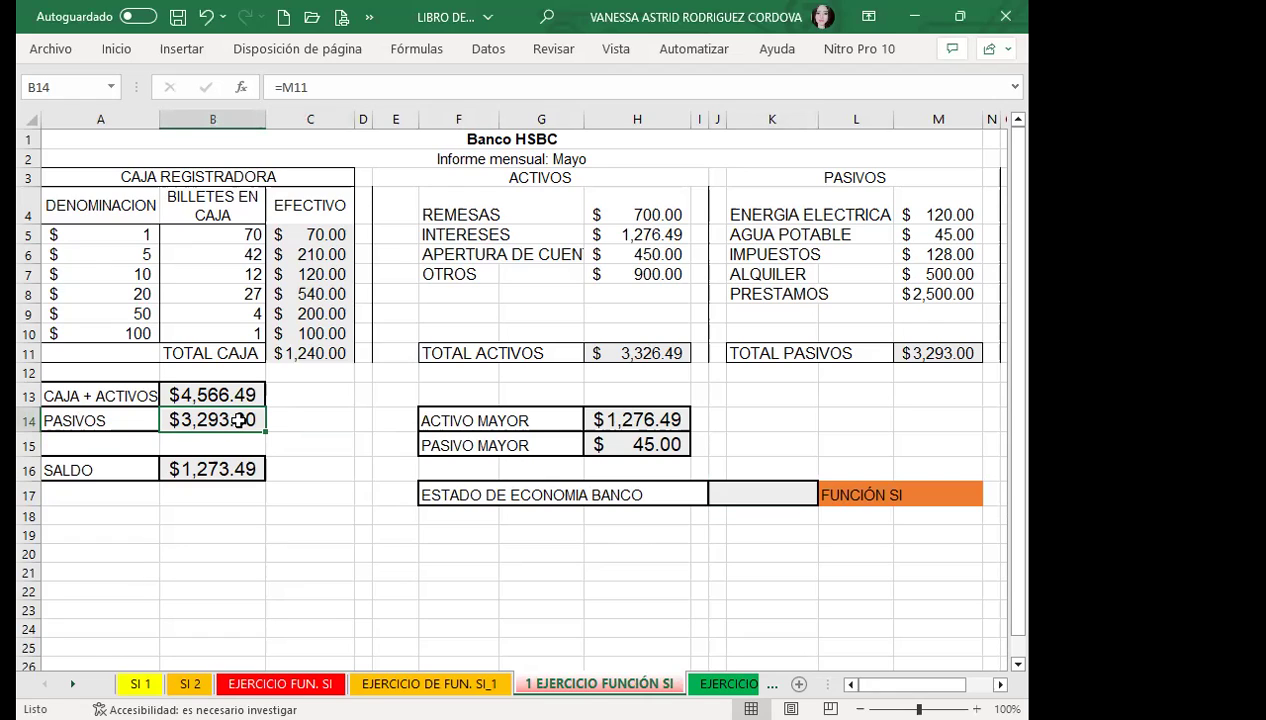
left_click(121, 395)
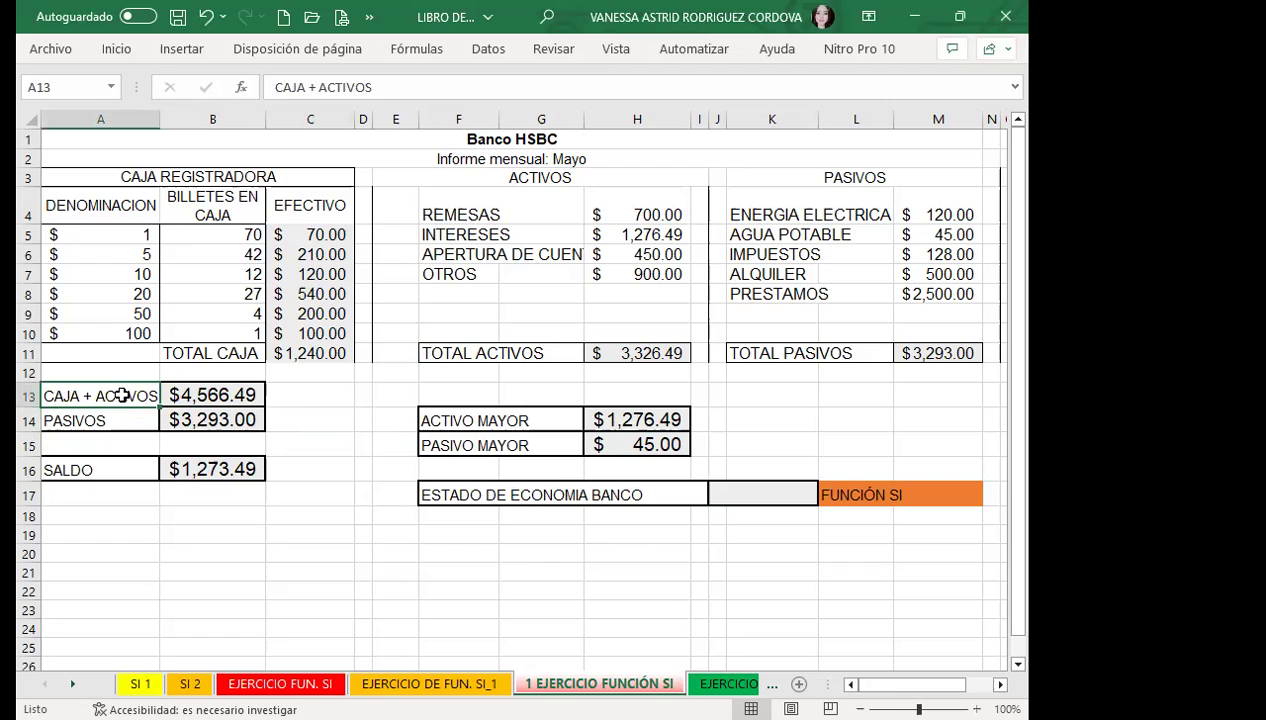
left_click(115, 425)
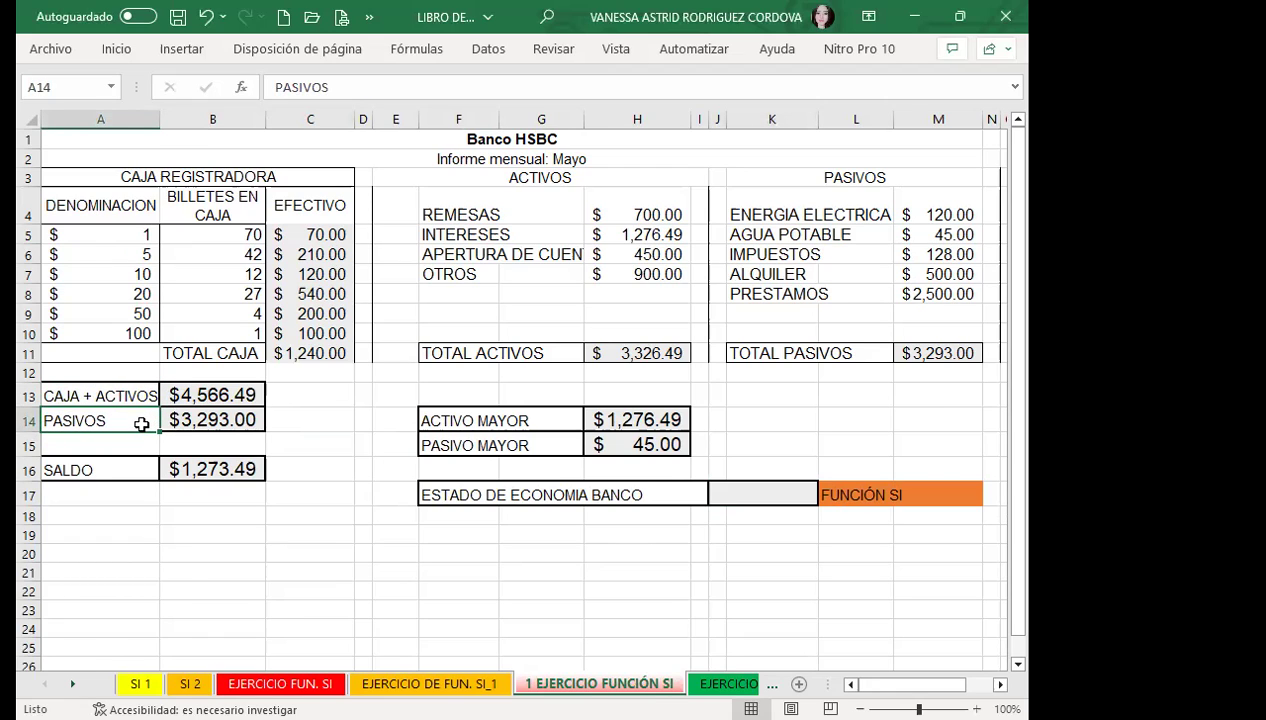
left_click(738, 494)
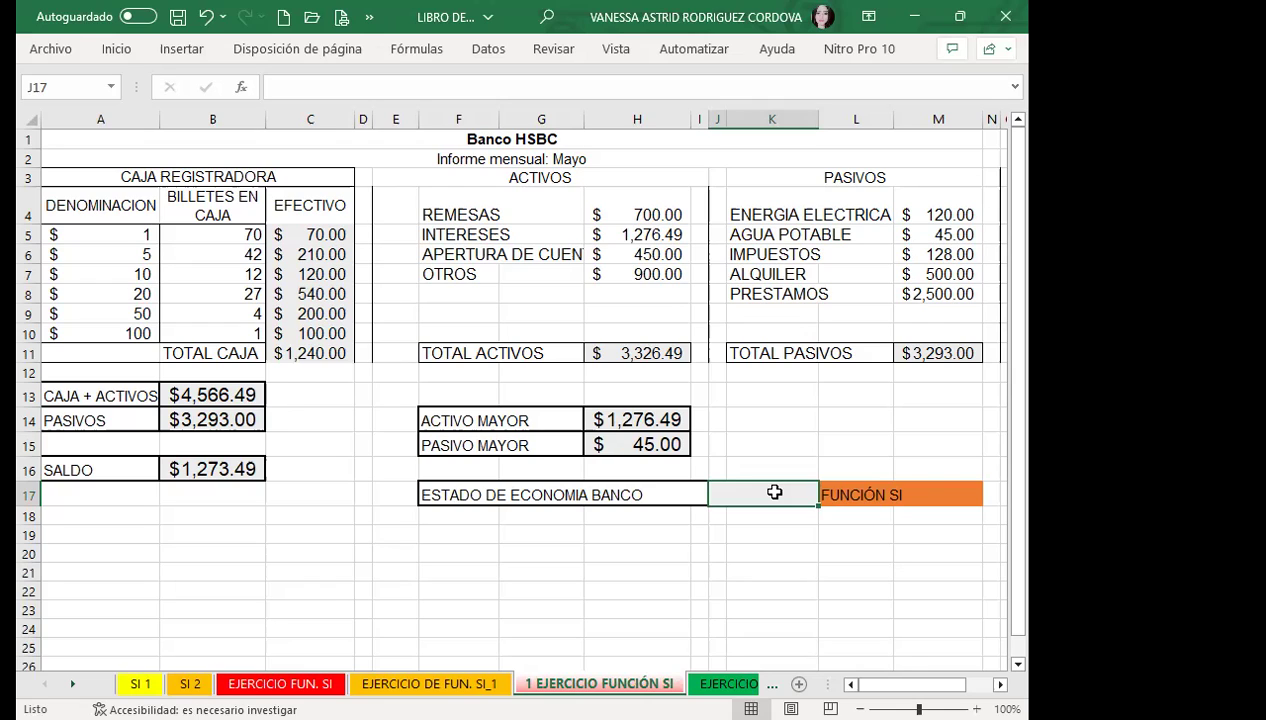
Enter =SI(B13>B14;"POSITIVO") in J17 so the bank status reads POSITIVO.
type("=")
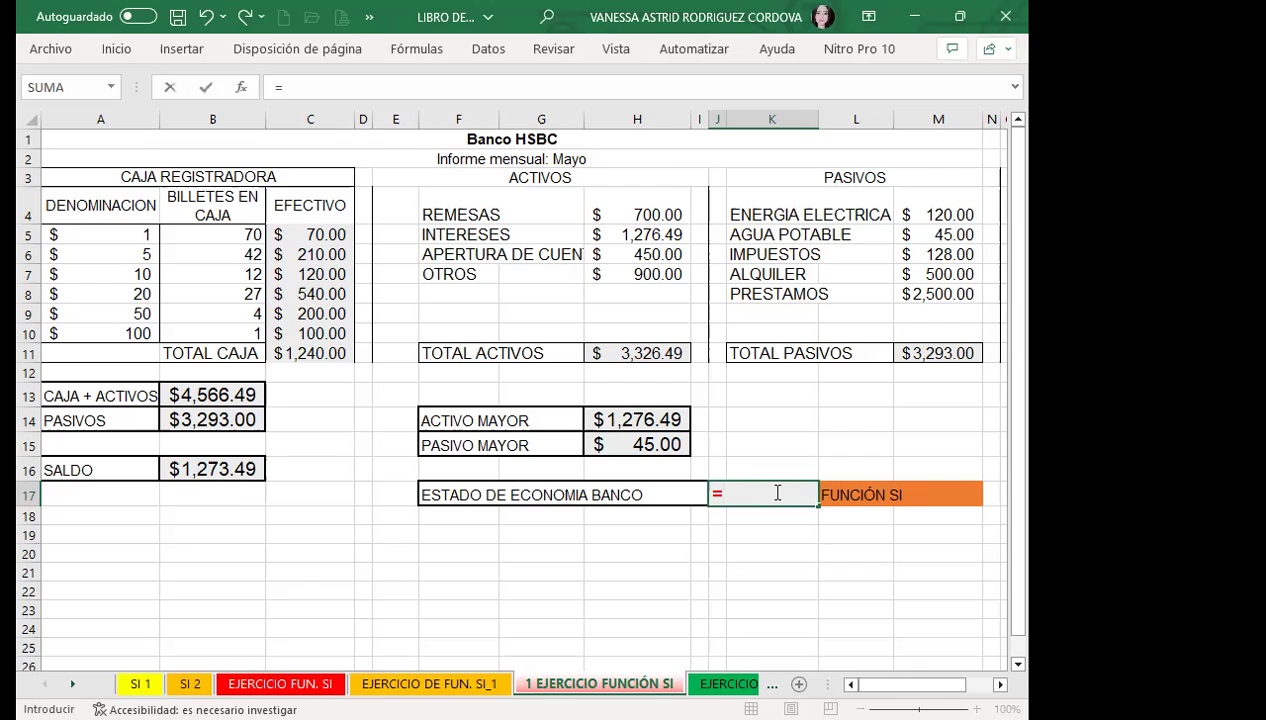
type("SI")
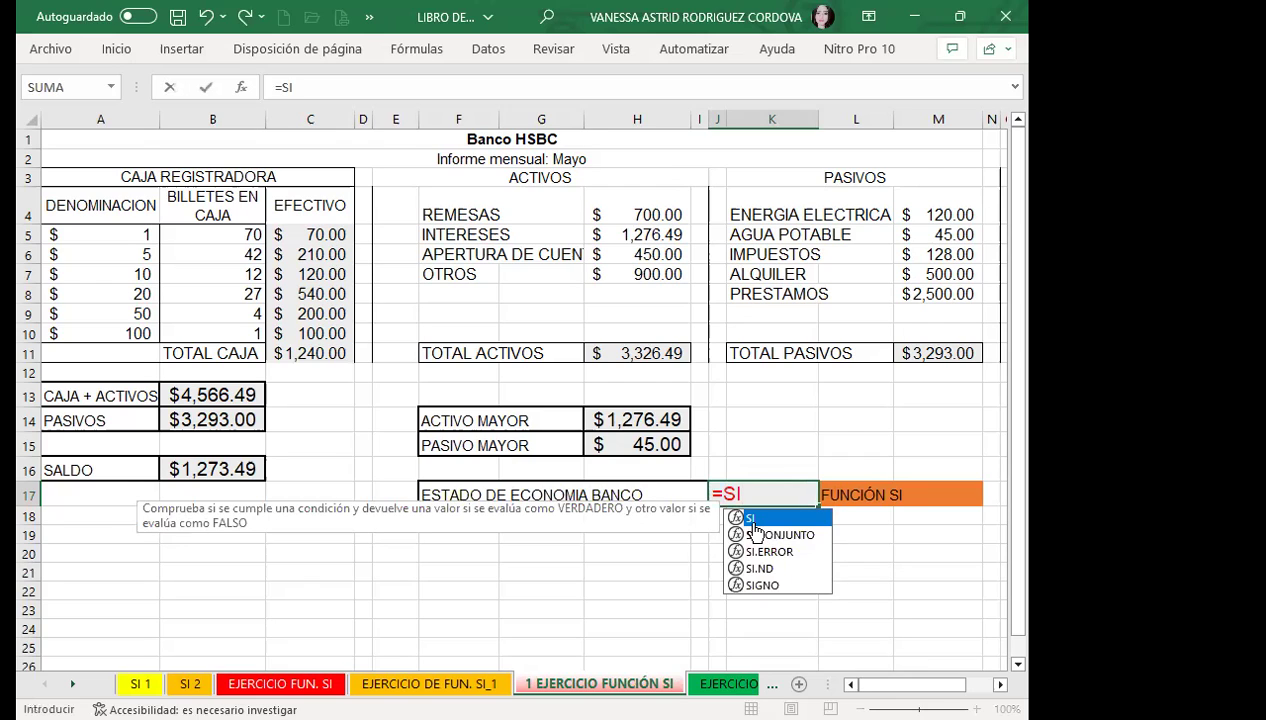
double_click(757, 518)
left_click(203, 395)
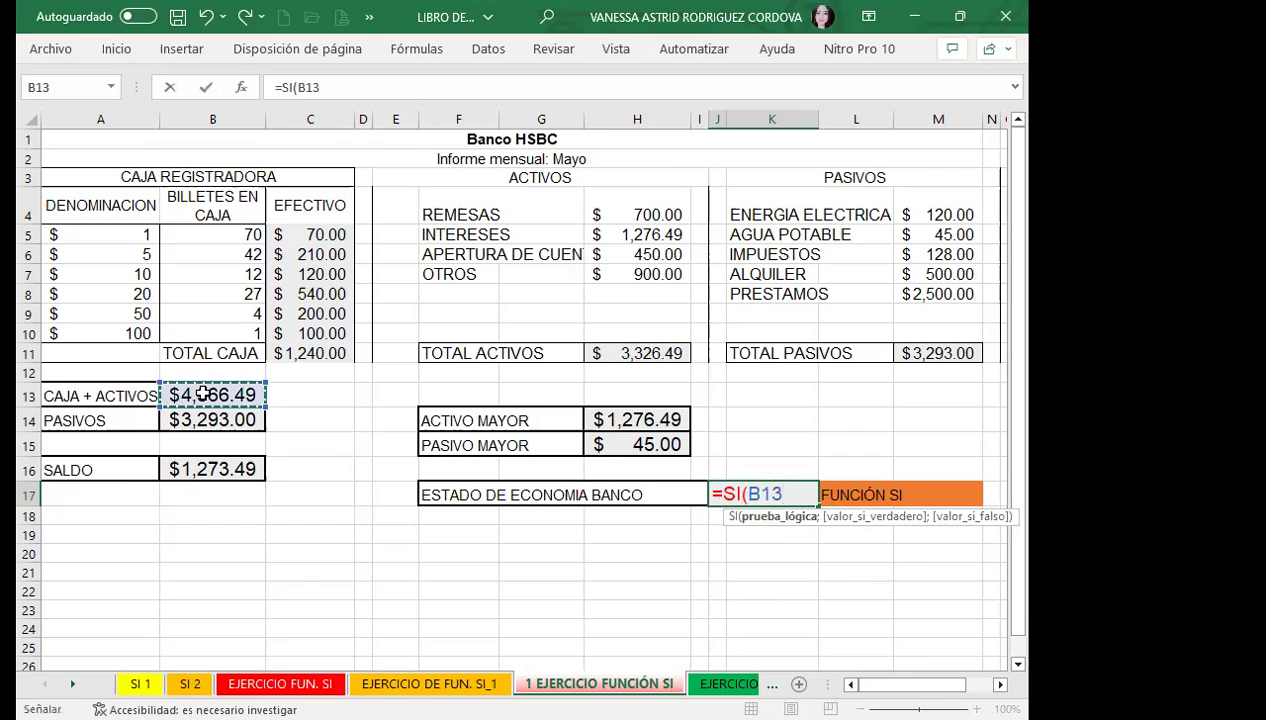
type(">")
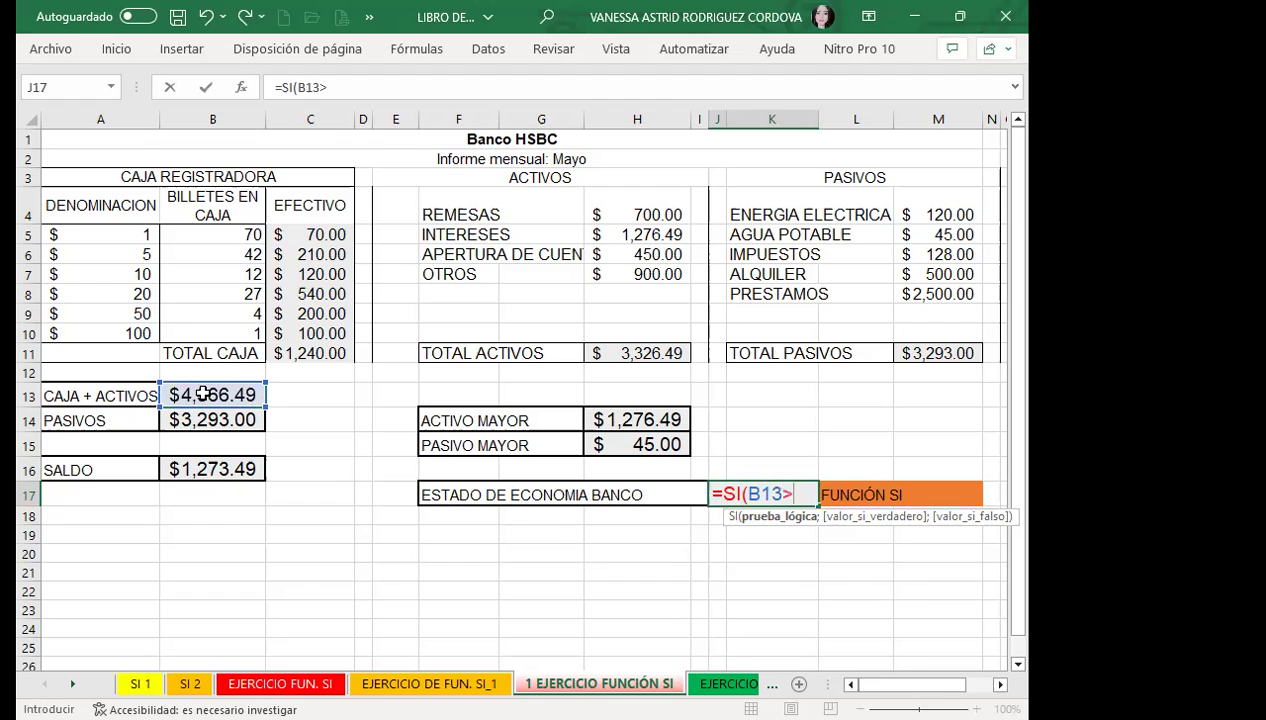
left_click(198, 421)
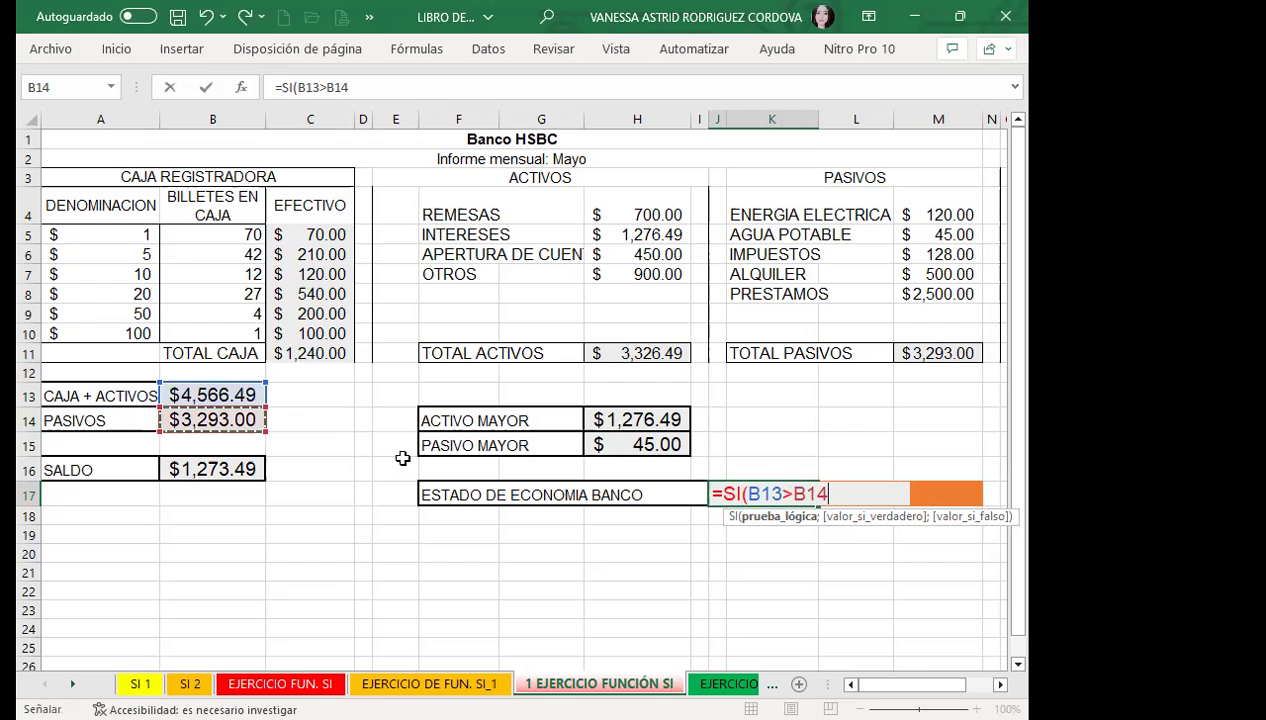
type(";\"POSI")
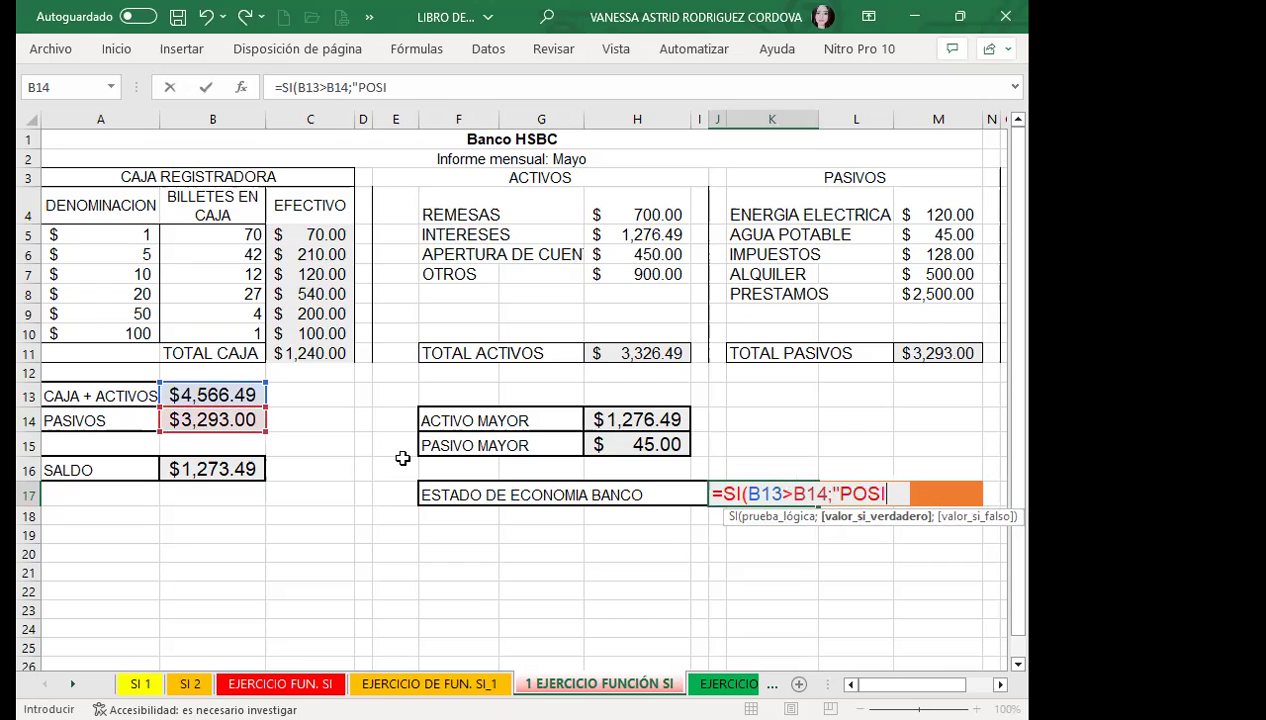
type("TIVO")
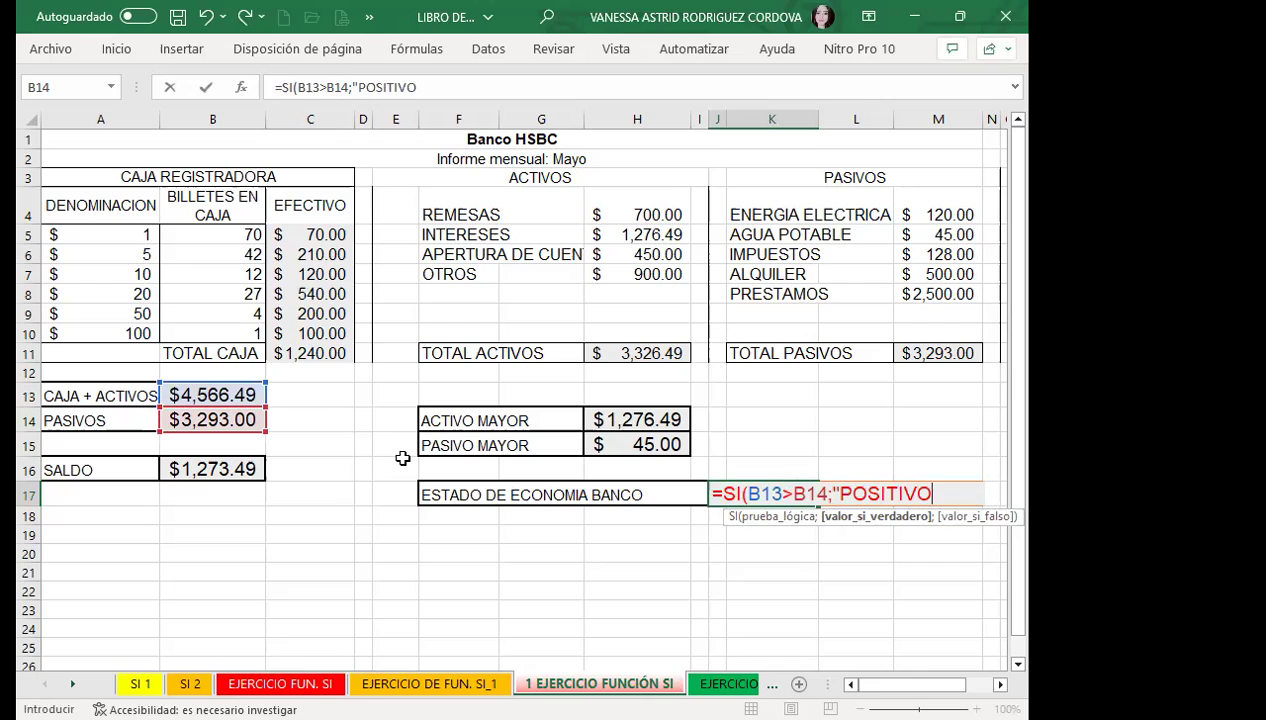
type("\"")
type(")")
key("Return")
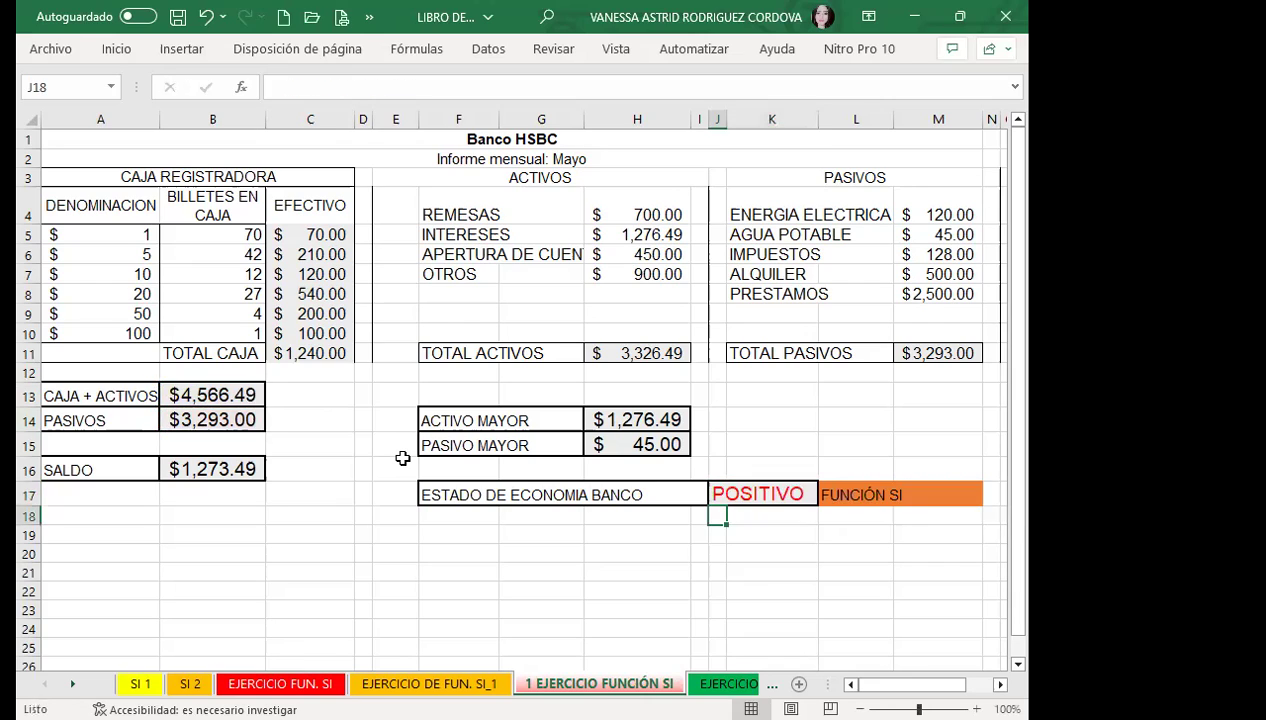
left_click(764, 492)
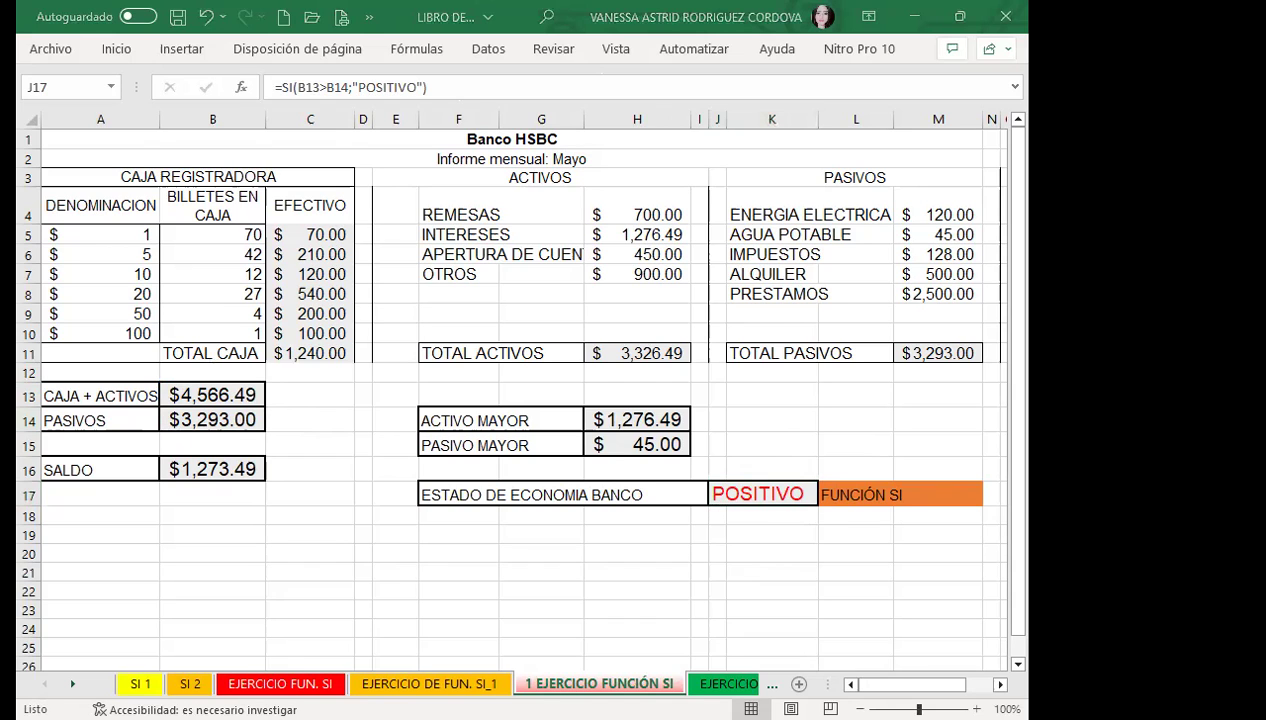
In PowerPoint, run the slide show from slide 15, the SI function arguments slide.
key("alt+Tab")
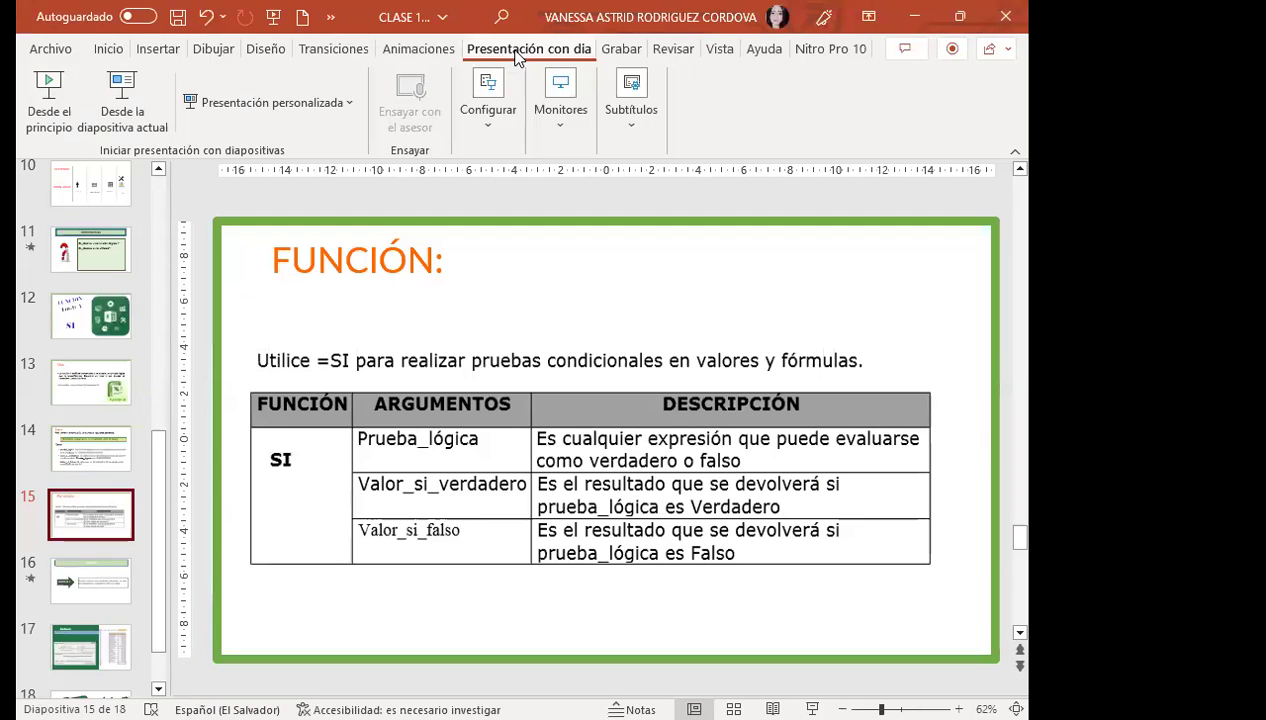
key("F5")
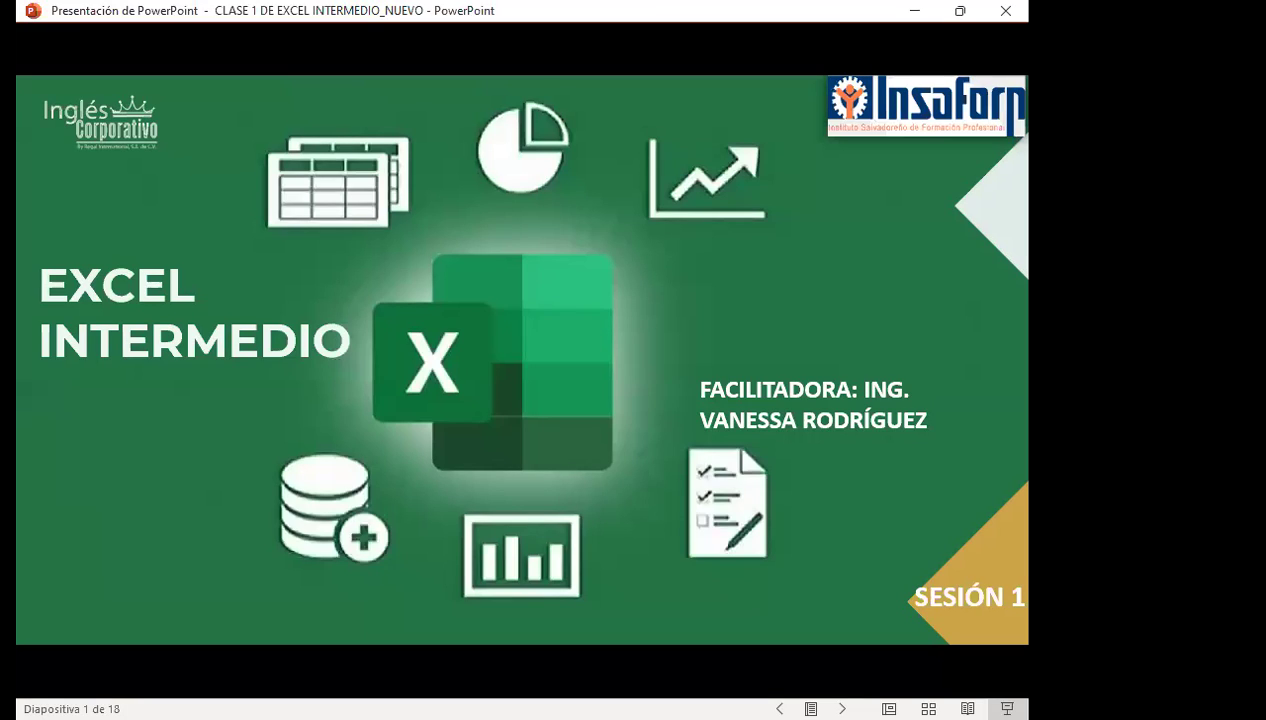
key("Escape")
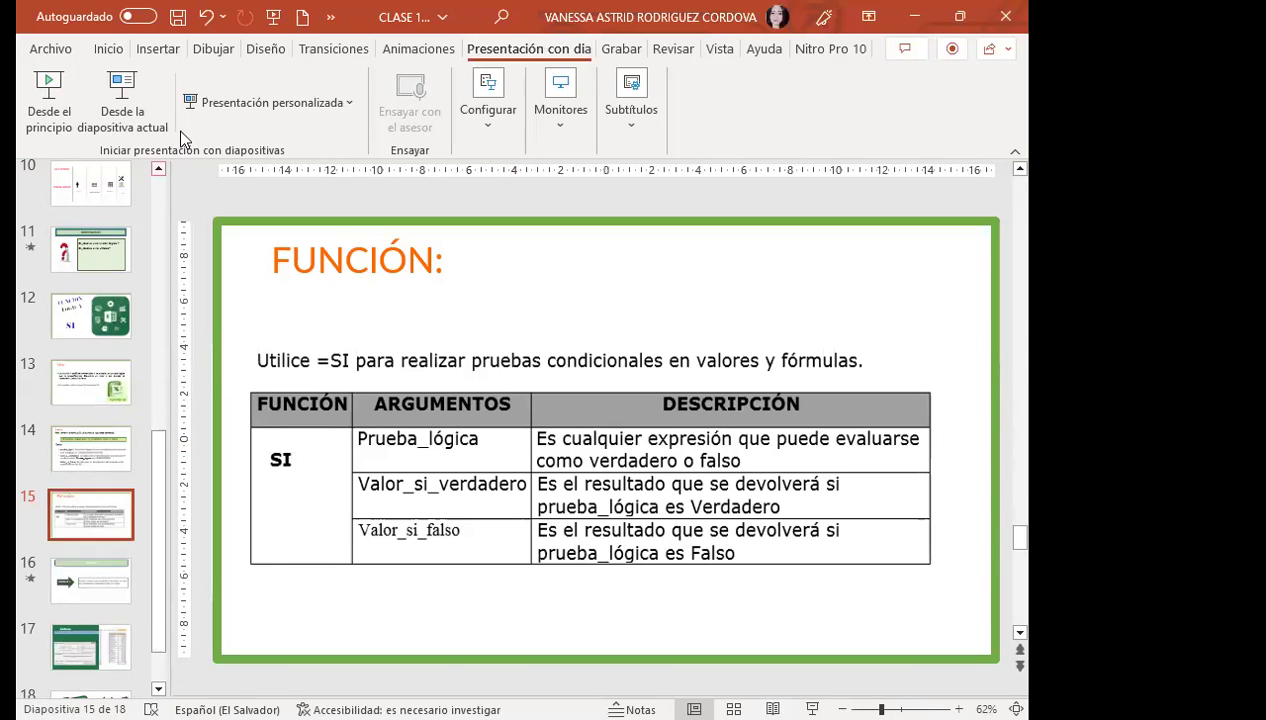
left_click(100, 125)
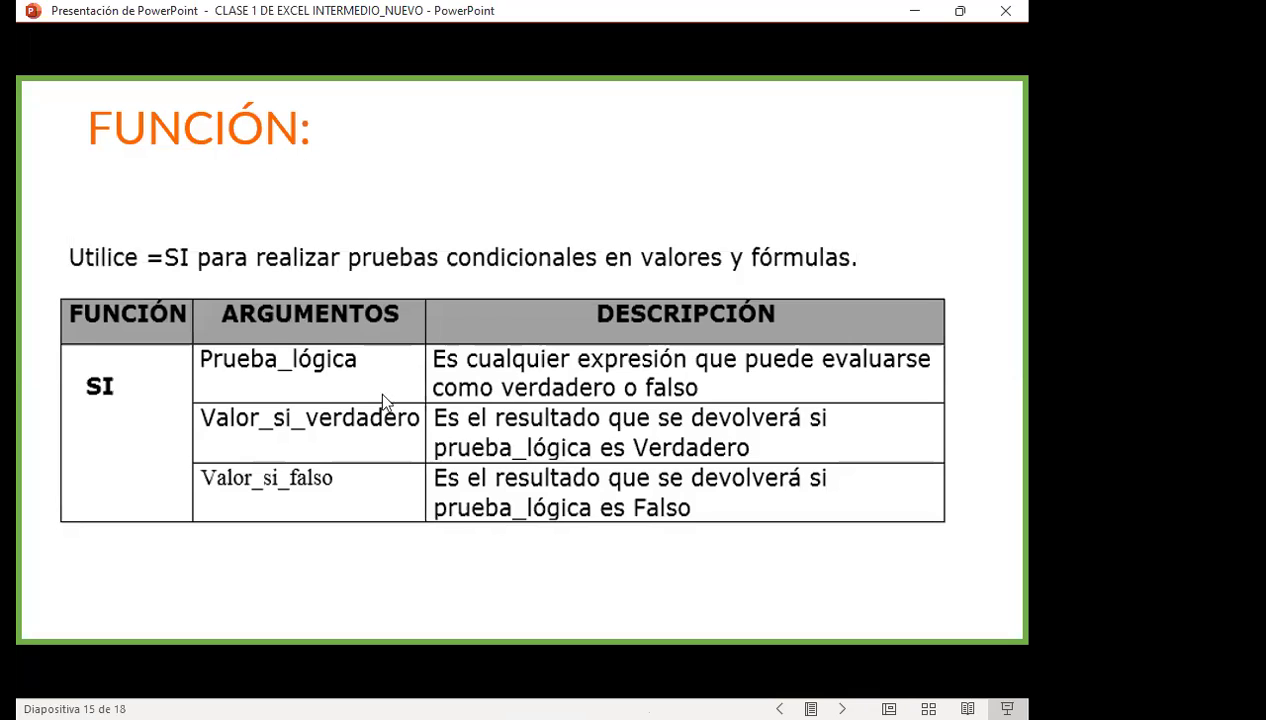